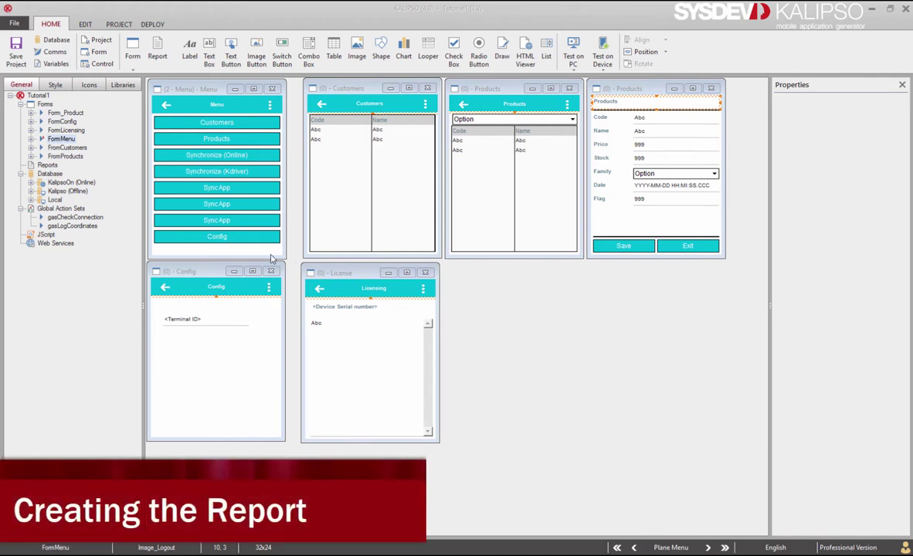
# - Create a new report named ReportProducts and move its design window clear of the Menu and Config forms
pyautogui.click(229, 253)
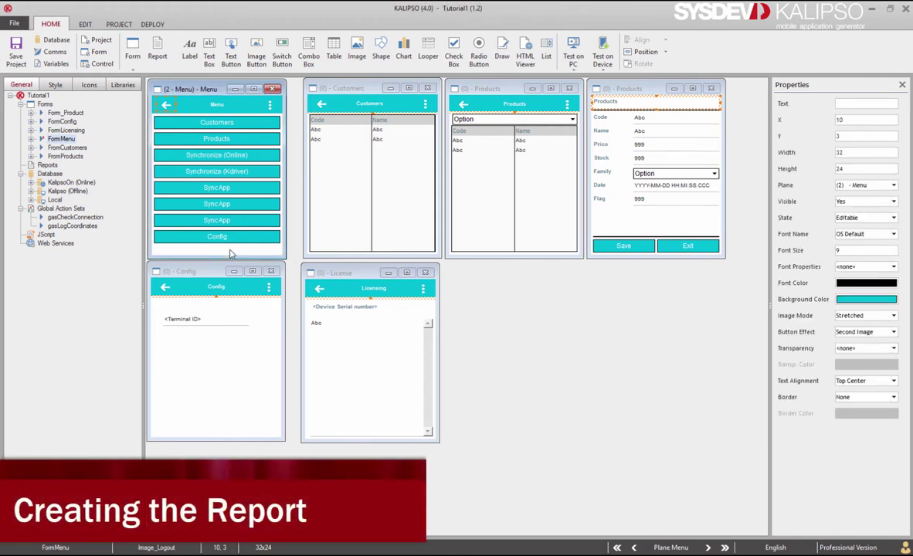
pyautogui.click(157, 49)
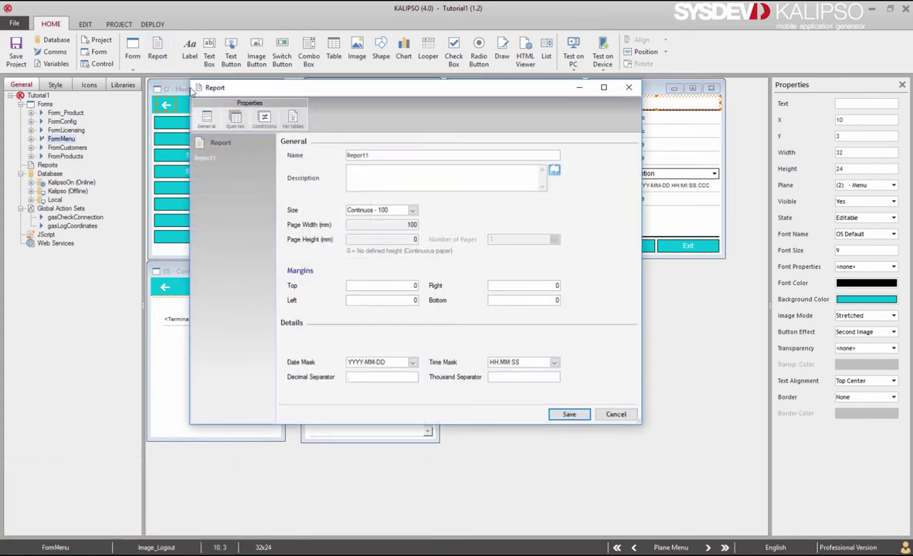
pyautogui.click(375, 183)
pyautogui.click(568, 414)
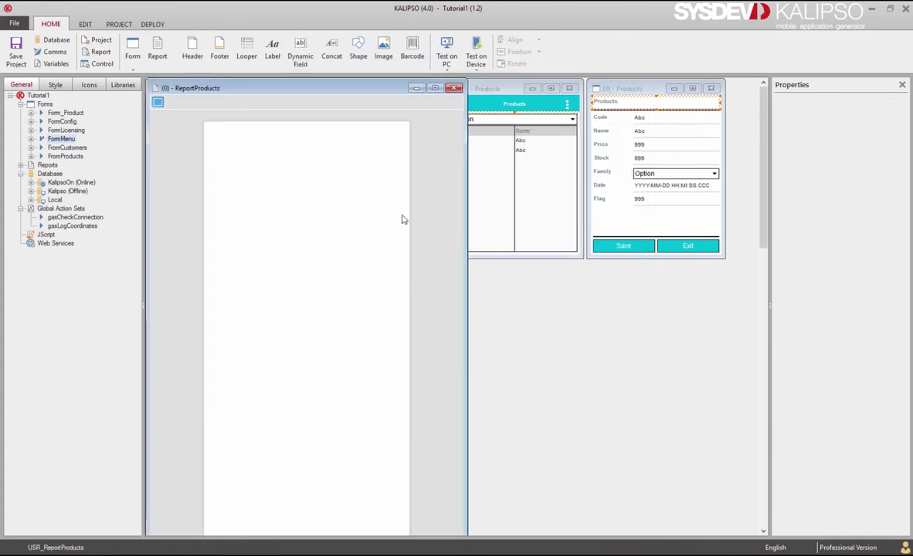
pyautogui.moveTo(358, 88); pyautogui.dragTo(514, 90)
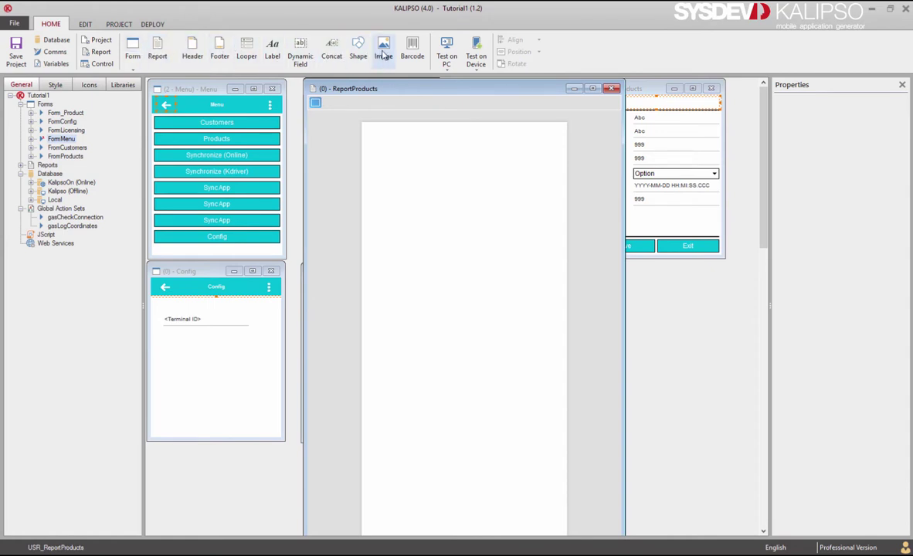
# - Add a centered label named lblTitle with the text Products near the top of the report page, spanning the full page width of 100
pyautogui.moveTo(272, 48); pyautogui.dragTo(365, 143)
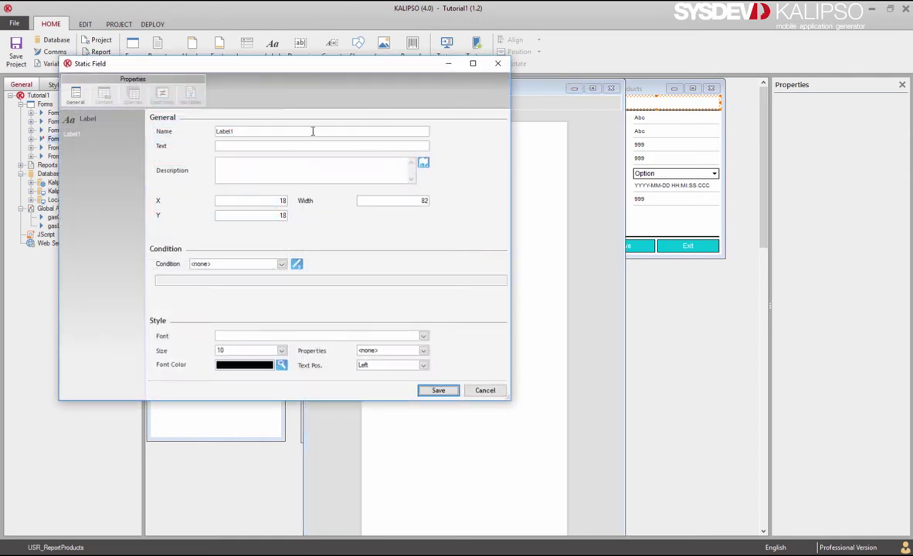
pyautogui.doubleClick(295, 130)
pyautogui.press('BackSpace')
pyautogui.write('lblTitle')
pyautogui.click(286, 146)
pyautogui.write('Products')
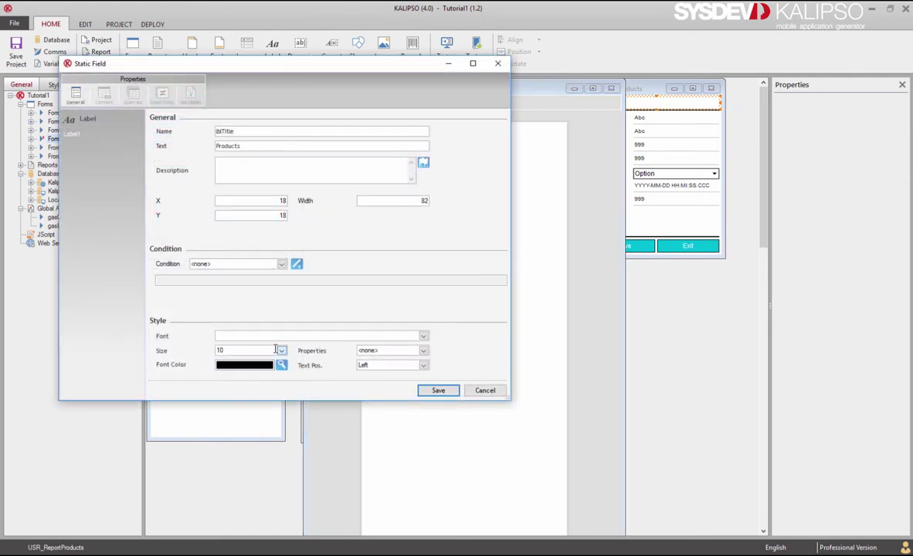
pyautogui.click(387, 365)
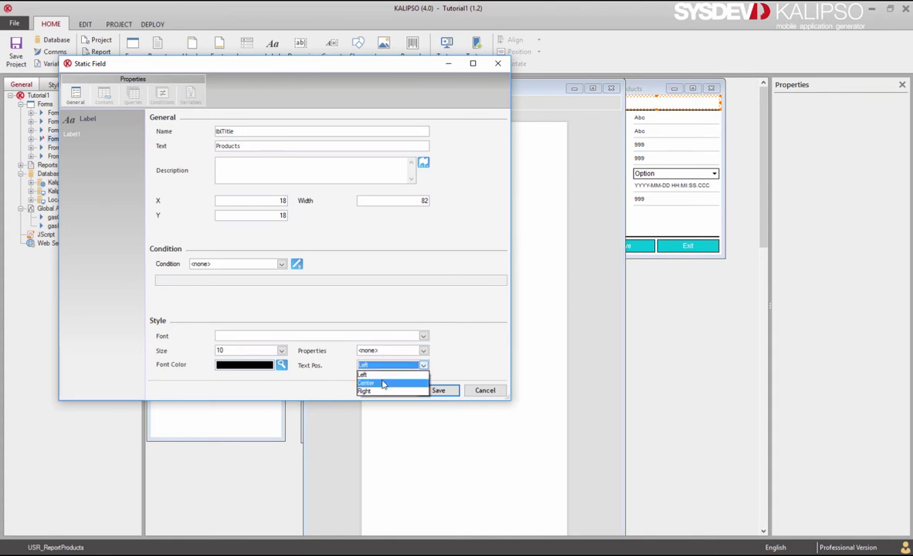
pyautogui.click(381, 383)
pyautogui.click(436, 390)
pyautogui.moveTo(542, 165); pyautogui.dragTo(572, 147)
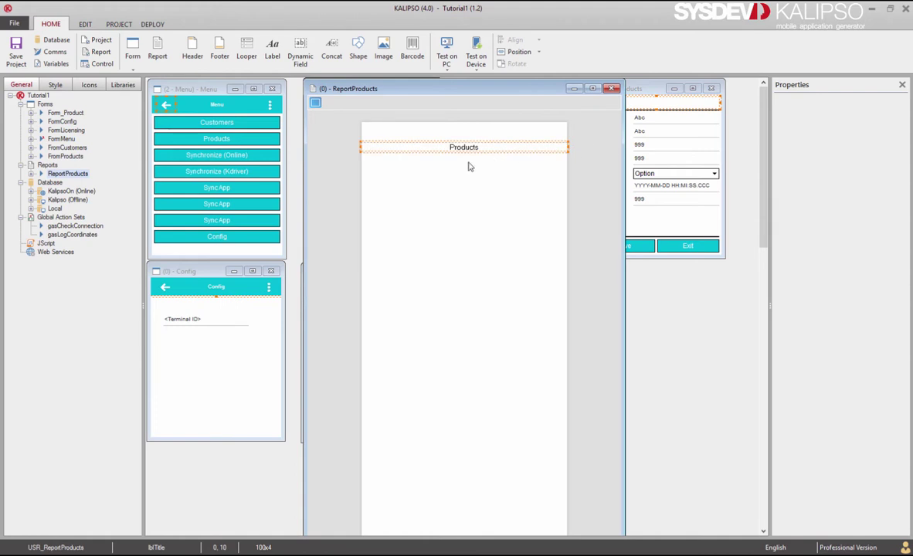
# - Add a label named lblCode with the text Code below the title, narrow it to 25, and duplicate it beside the original
pyautogui.click(271, 50)
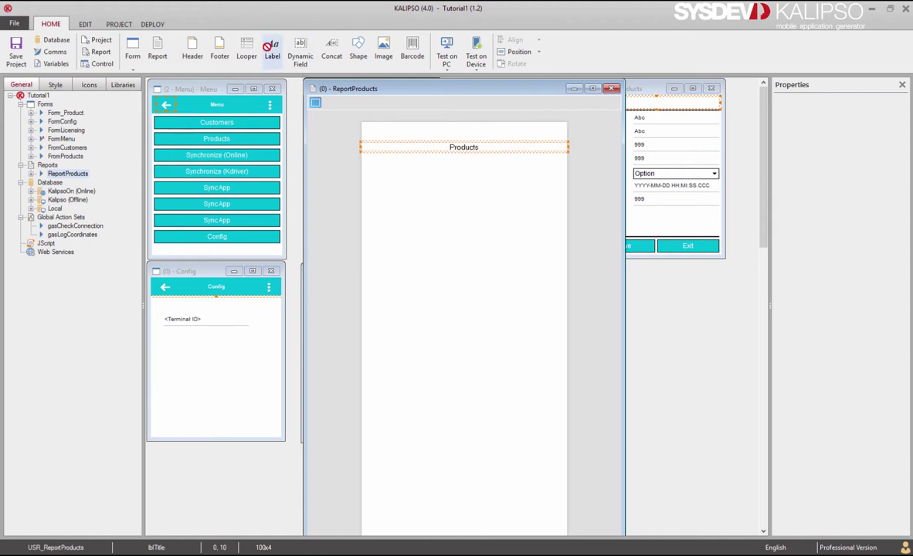
pyautogui.click(364, 161)
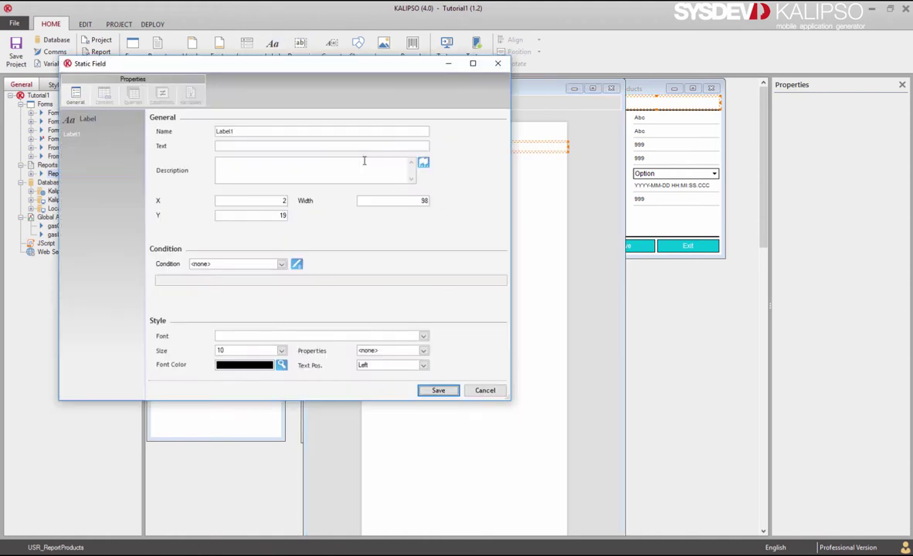
pyautogui.doubleClick(261, 133)
pyautogui.write('lblCode')
pyautogui.click(260, 143)
pyautogui.write('Code')
pyautogui.click(437, 389)
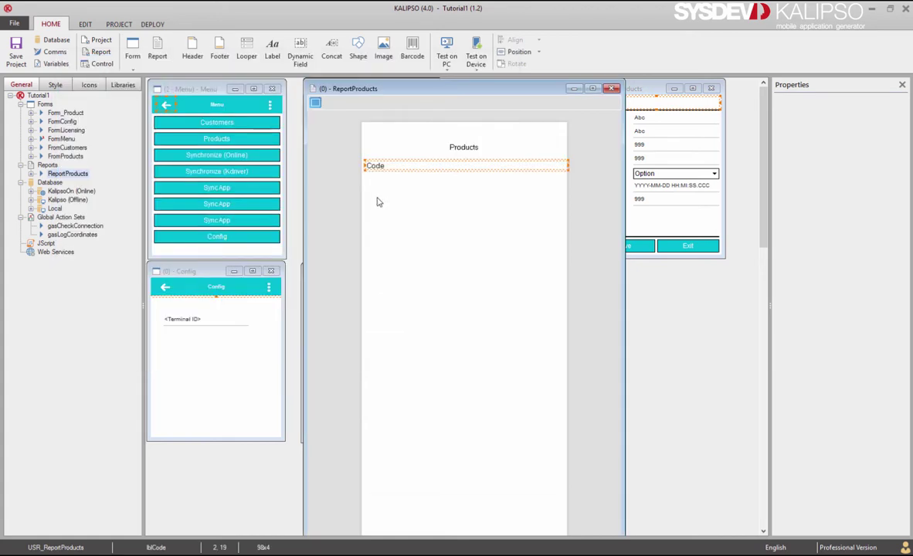
pyautogui.moveTo(570, 164); pyautogui.dragTo(458, 170)
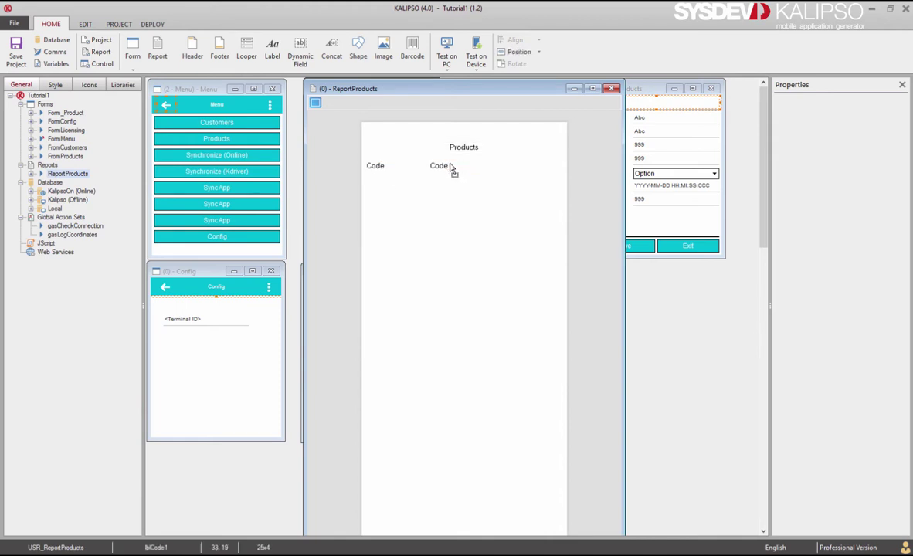
# - Change the copied label to lblName with the text Name, place it directly beside Code, and widen it to 72, reaching the page edge
pyautogui.doubleClick(456, 169)
pyautogui.click(262, 147)
pyautogui.click(259, 134)
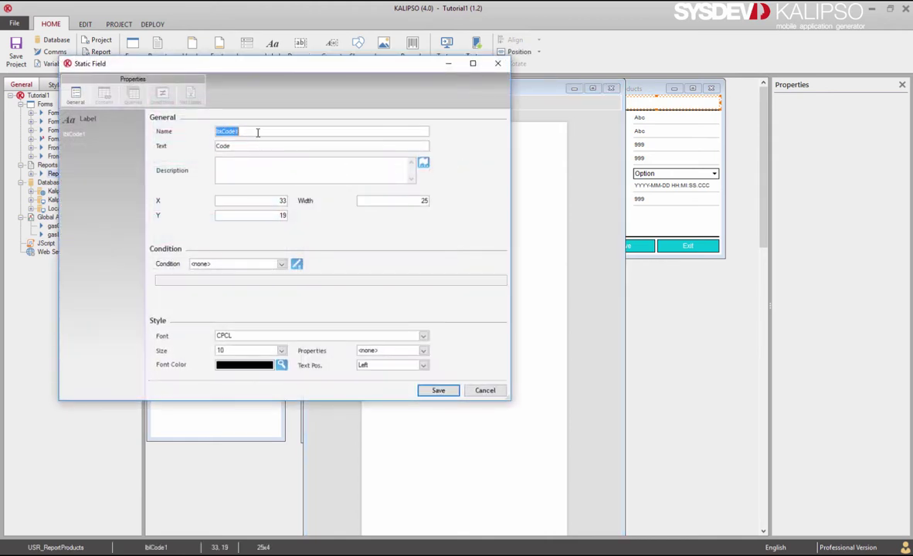
pyautogui.moveTo(246, 131); pyautogui.dragTo(222, 130)
pyautogui.write('Name')
pyautogui.press('Tab')
pyautogui.write('Name')
pyautogui.click(434, 390)
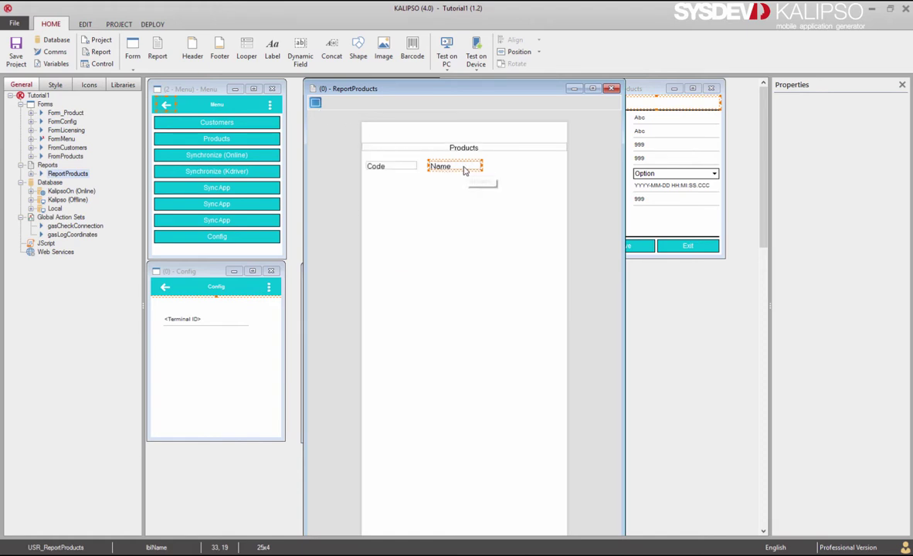
pyautogui.moveTo(464, 170); pyautogui.dragTo(453, 173)
pyautogui.moveTo(469, 167); pyautogui.dragTo(569, 167)
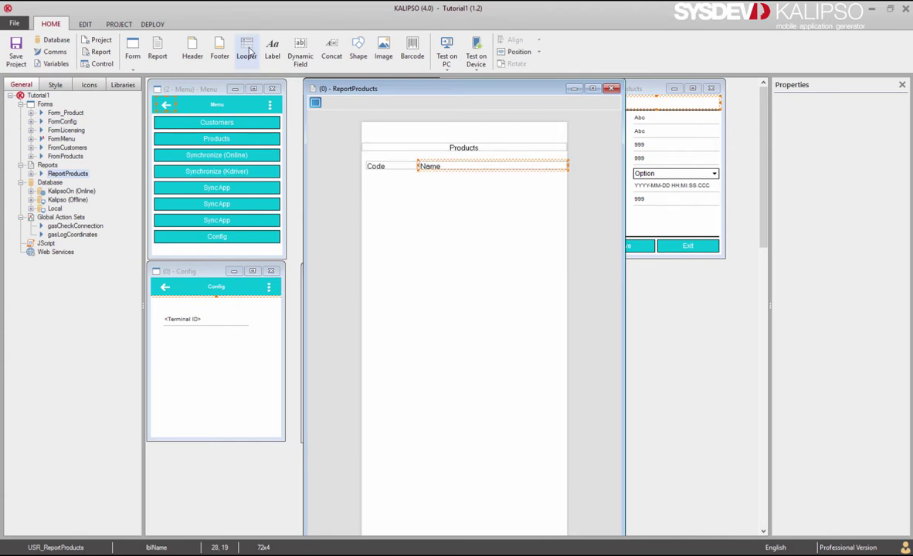
# - Add a looper named LopProducts below the labels, sourced from a new query named Products: "SELECT Code,Name FROM Products"
pyautogui.moveTo(246, 50); pyautogui.dragTo(348, 175)
pyautogui.write('LopProducts')
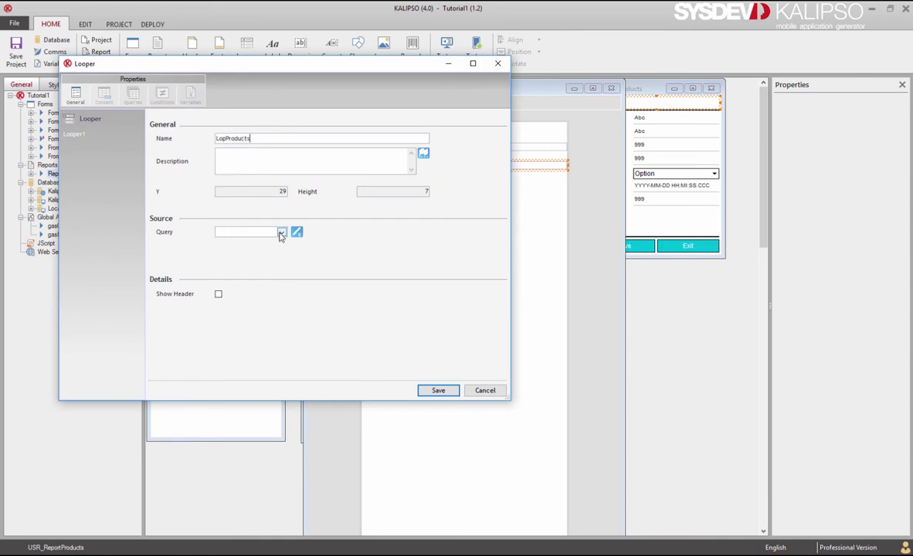
pyautogui.click(297, 232)
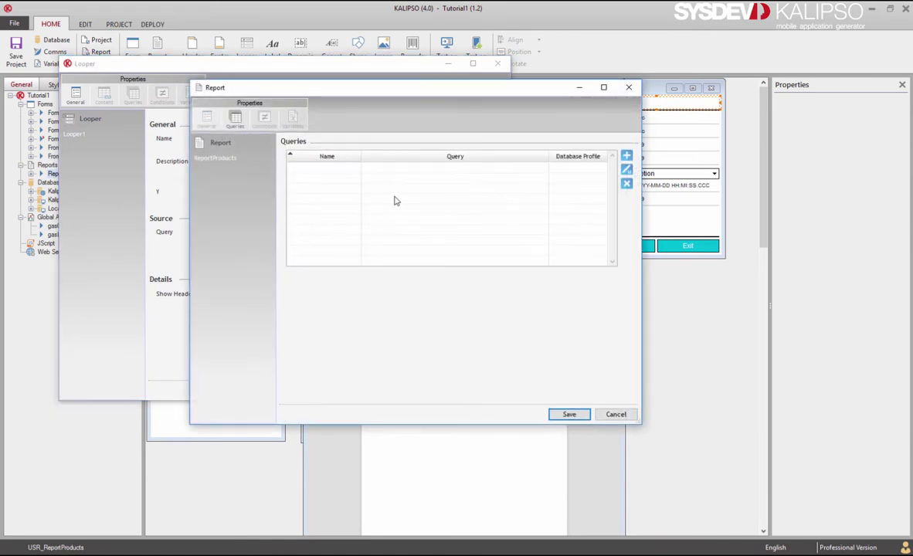
pyautogui.click(626, 156)
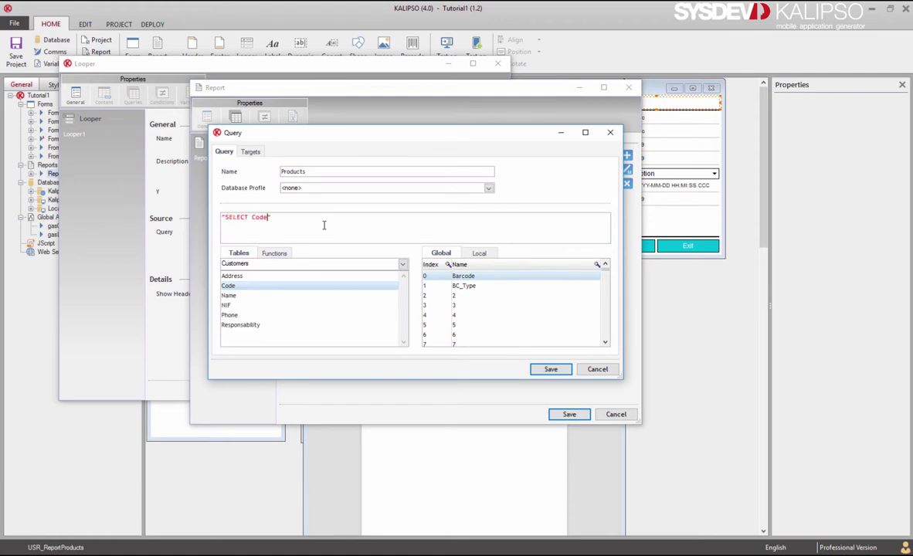
pyautogui.write('Products')
pyautogui.click(551, 370)
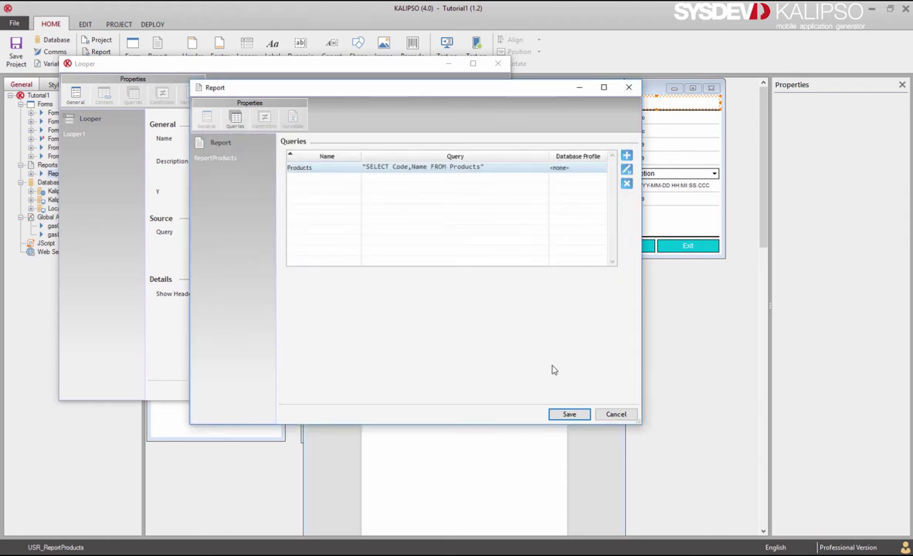
pyautogui.click(569, 415)
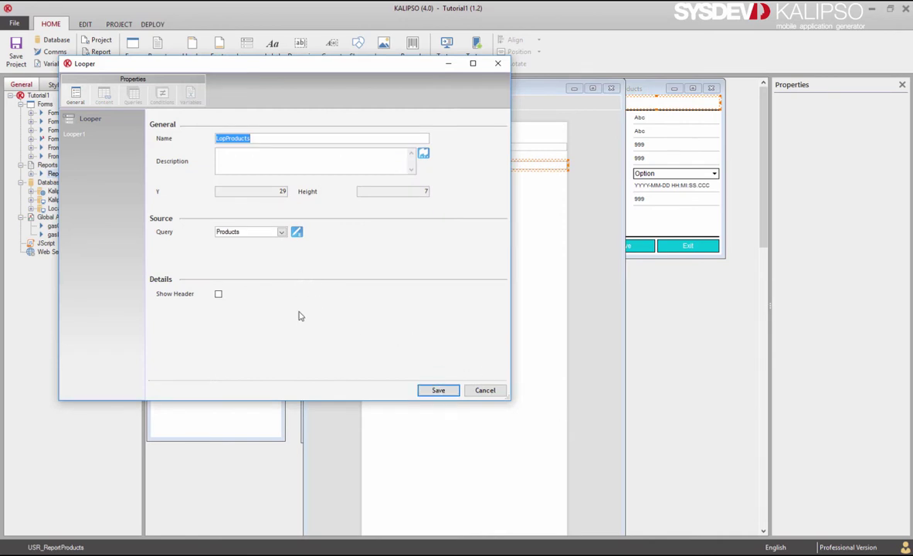
# - Enable the header of the LopProducts looper, save its settings, and enlarge the looper's height on the page
pyautogui.click(218, 294)
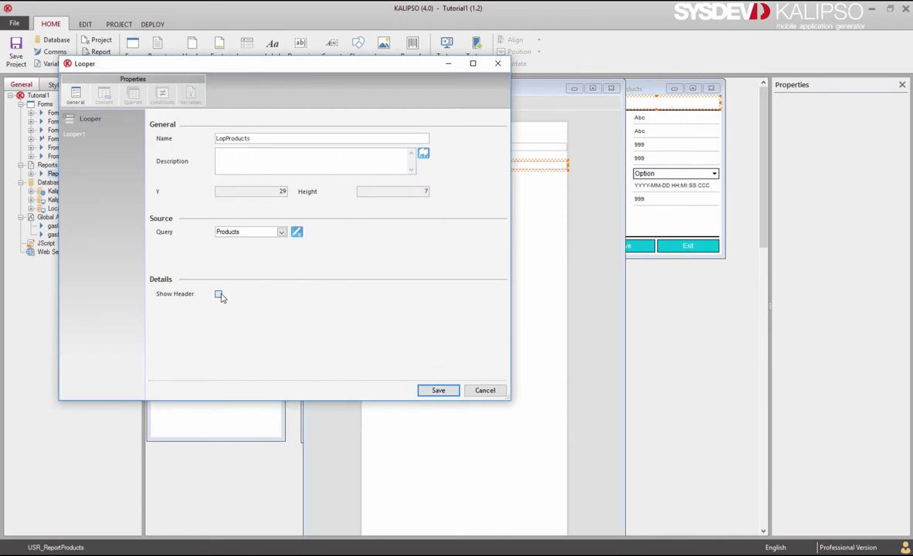
pyautogui.click(437, 390)
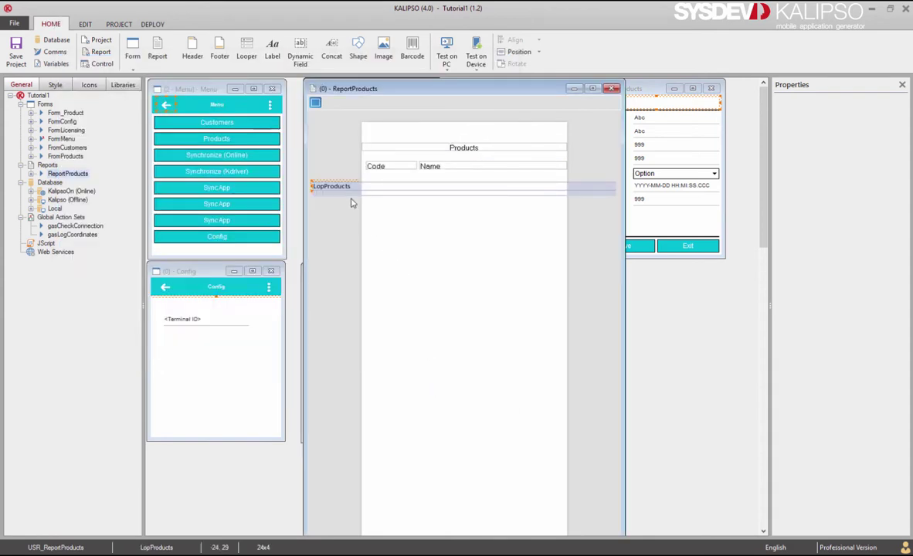
pyautogui.moveTo(351, 194); pyautogui.dragTo(351, 209)
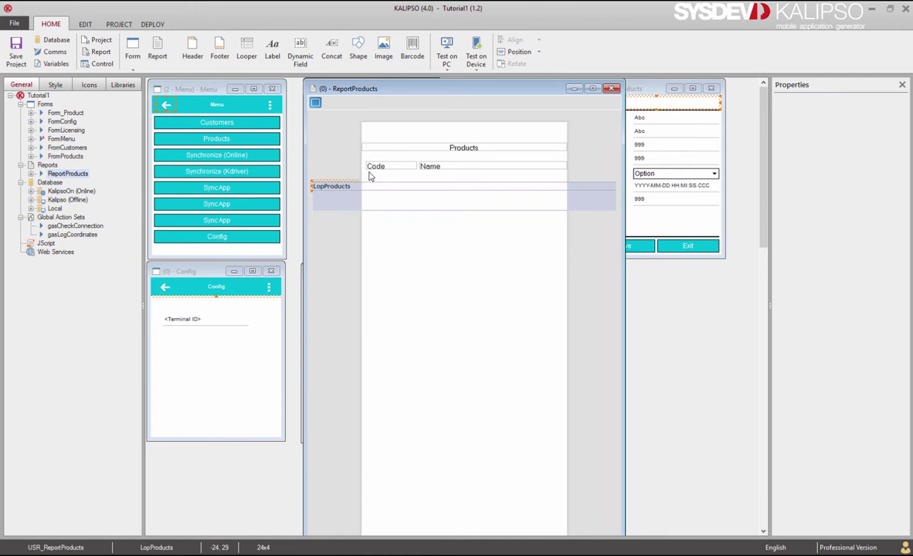
# - Place the Code and Name labels in the looper's header and raise the looper to just below the Products title
pyautogui.moveTo(376, 167); pyautogui.dragTo(376, 187)
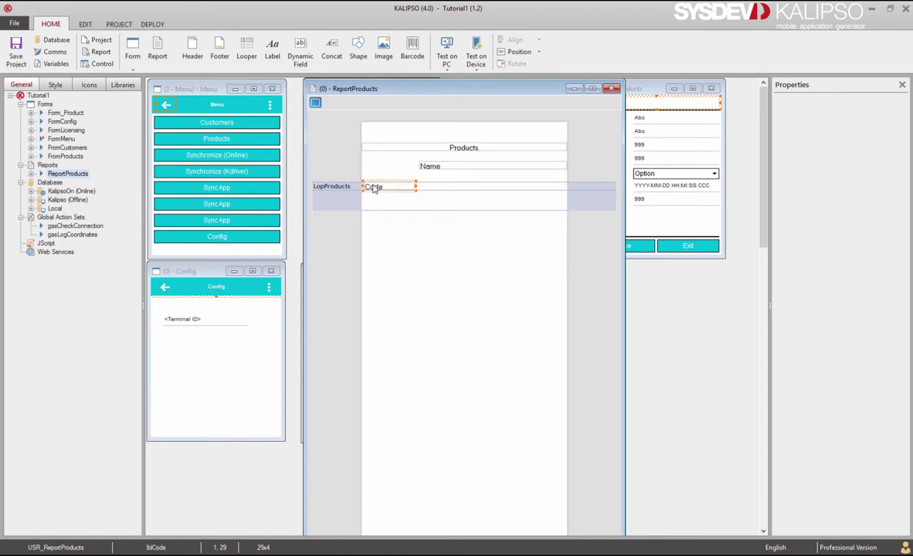
pyautogui.moveTo(437, 169); pyautogui.dragTo(434, 188)
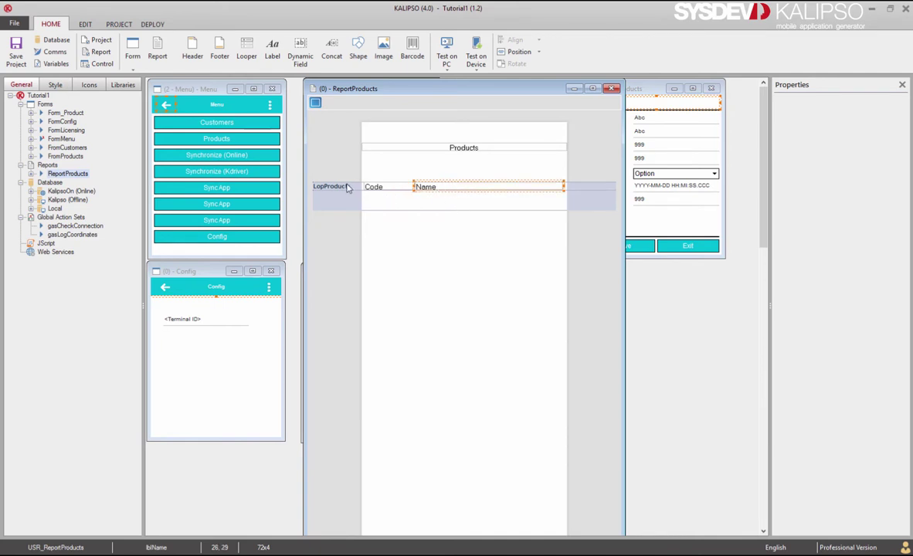
pyautogui.moveTo(352, 189); pyautogui.dragTo(348, 174)
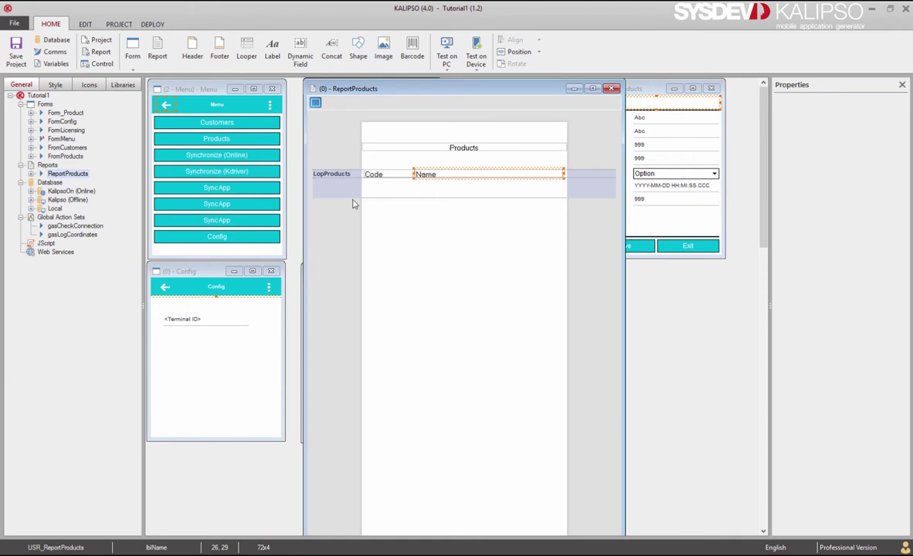
pyautogui.moveTo(350, 179); pyautogui.dragTo(351, 173)
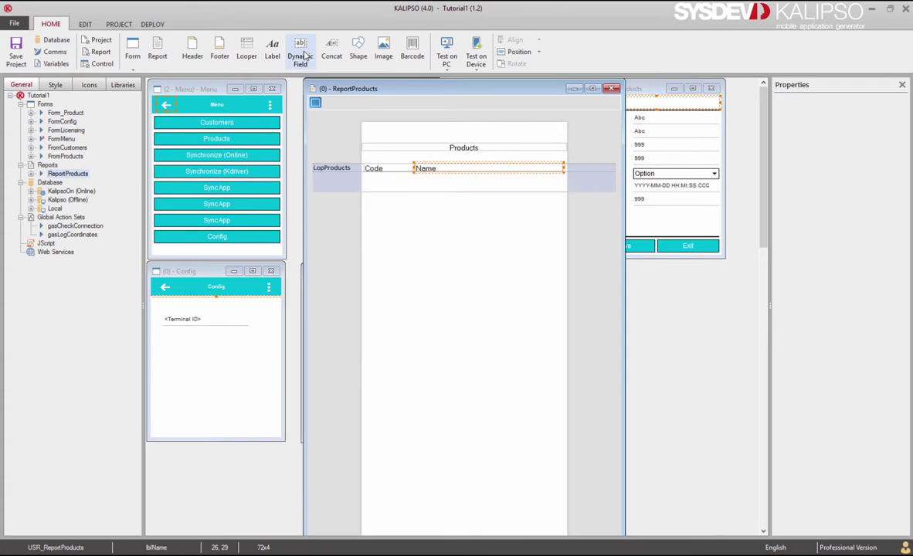
# - Add a dynamic field named FieldCode under the Code header, loading the Code column of the Products query, and narrow it to 26
pyautogui.click(305, 57)
pyautogui.click(370, 179)
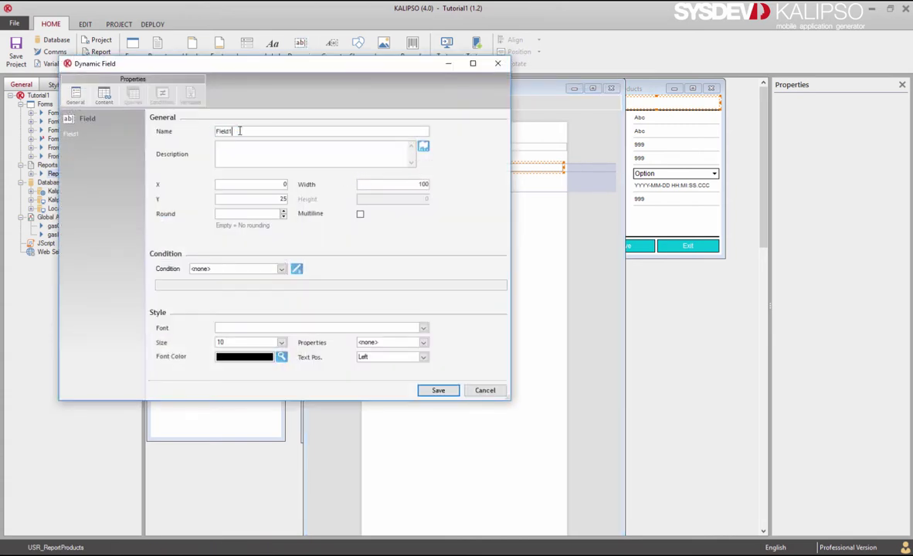
pyautogui.click(104, 96)
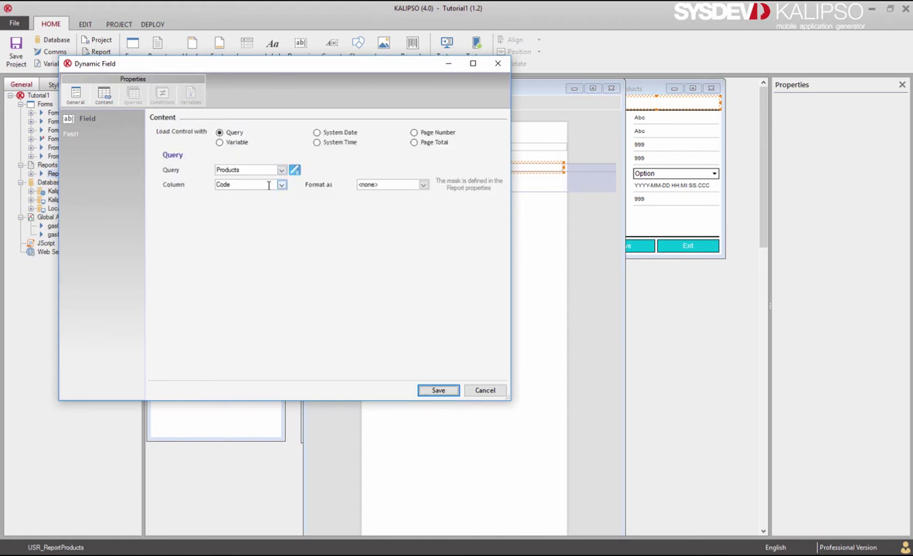
pyautogui.click(437, 388)
pyautogui.moveTo(572, 179); pyautogui.dragTo(415, 179)
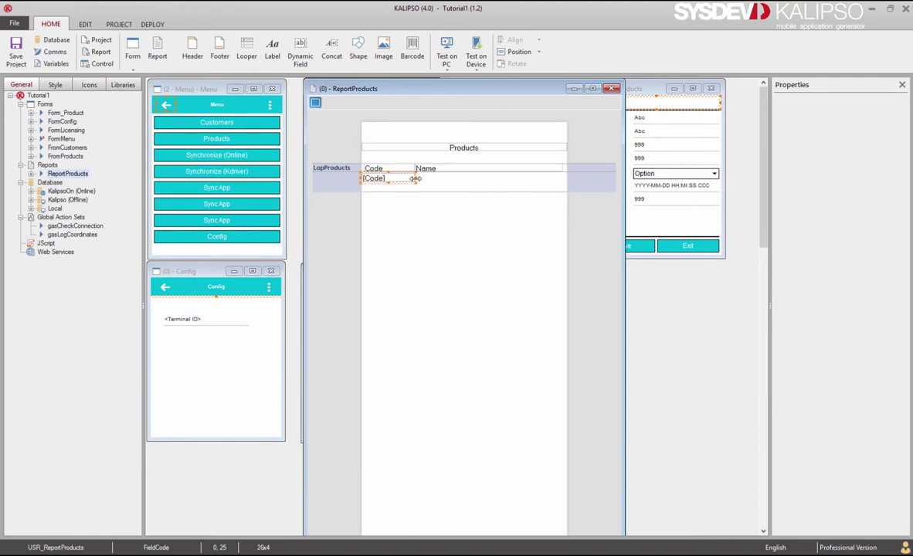
# - Duplicate the Code field under the Name header as FieldName, load the Products query's Name column, and match its width to the header
pyautogui.moveTo(398, 178); pyautogui.dragTo(566, 177)
pyautogui.click(452, 181)
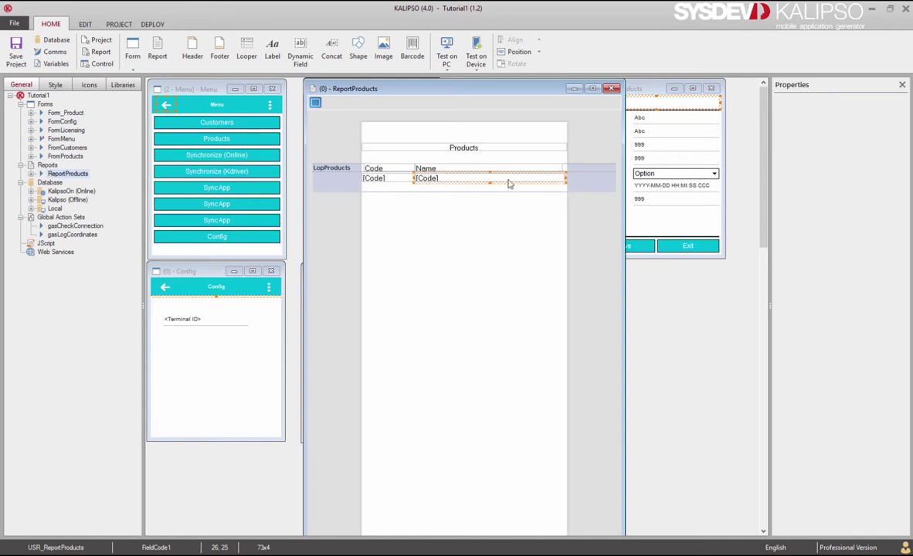
pyautogui.doubleClick(508, 180)
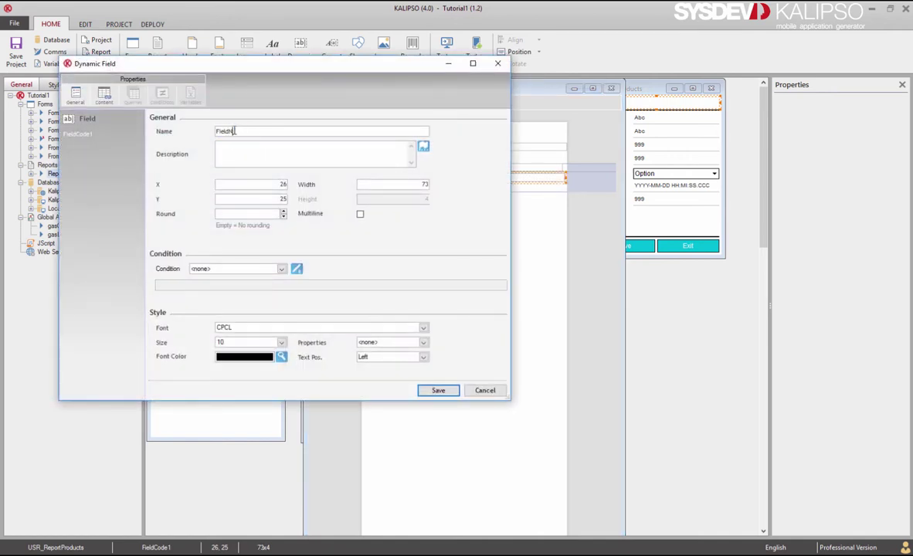
pyautogui.click(104, 95)
pyautogui.click(281, 185)
pyautogui.click(270, 203)
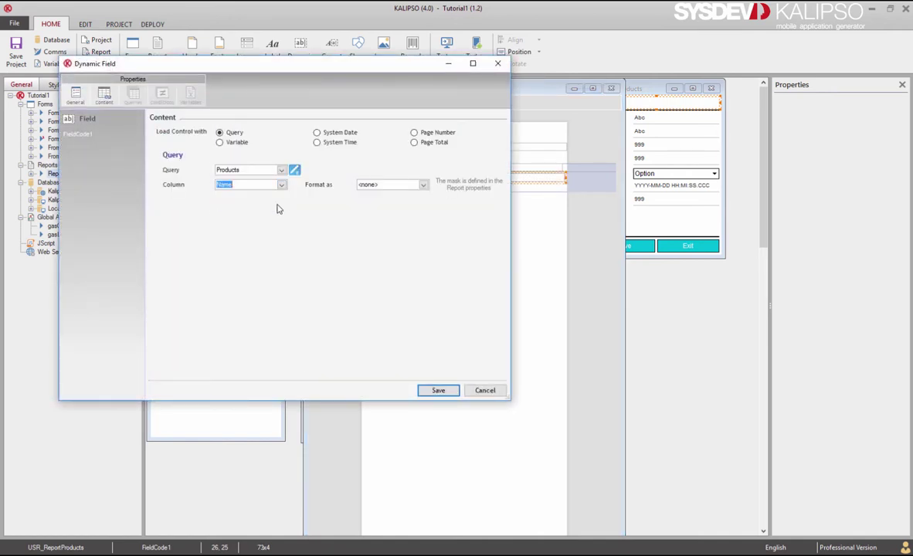
pyautogui.click(433, 390)
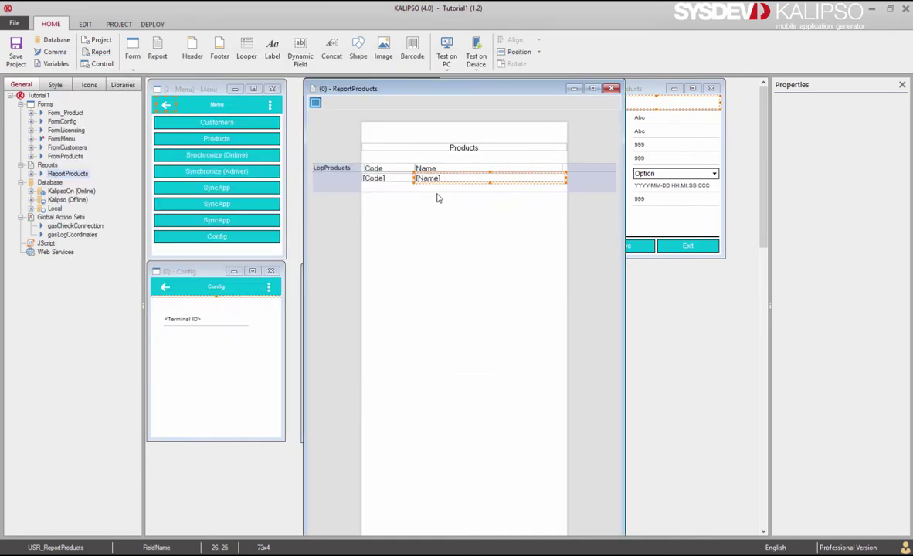
pyautogui.click(549, 171)
pyautogui.click(548, 171)
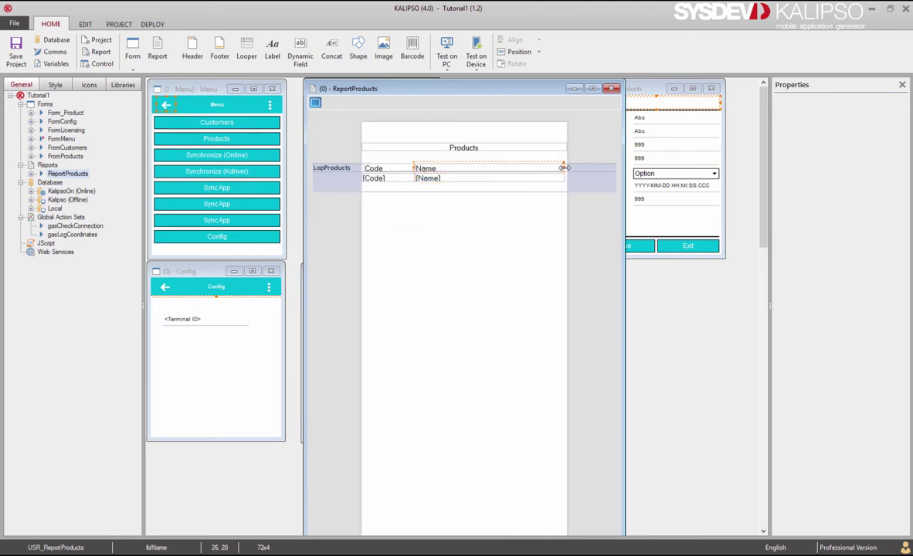
# - Widen the Name field to 74 and reduce the LopProducts looper's height to fit the field row
pyautogui.click(564, 181)
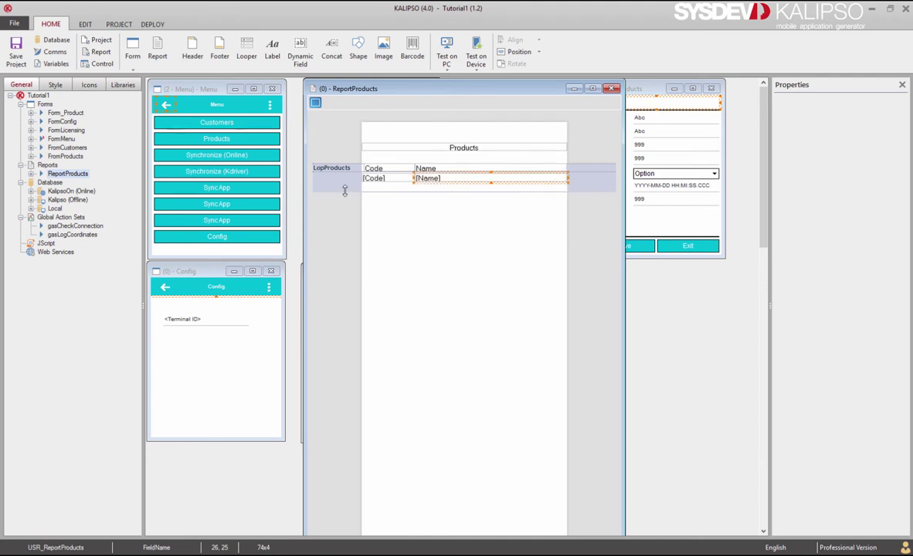
pyautogui.click(378, 179)
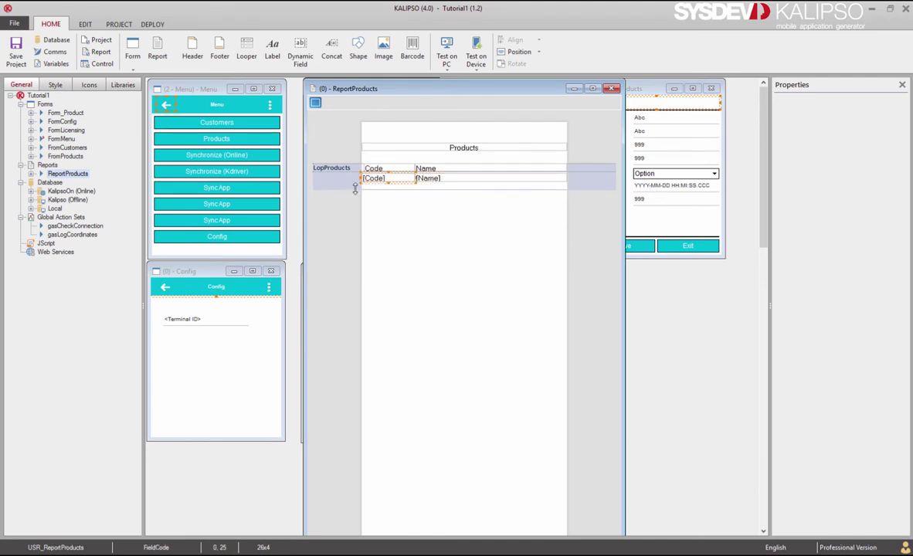
# - Duplicate the Products title label and place the copy below the looper
pyautogui.click(464, 150)
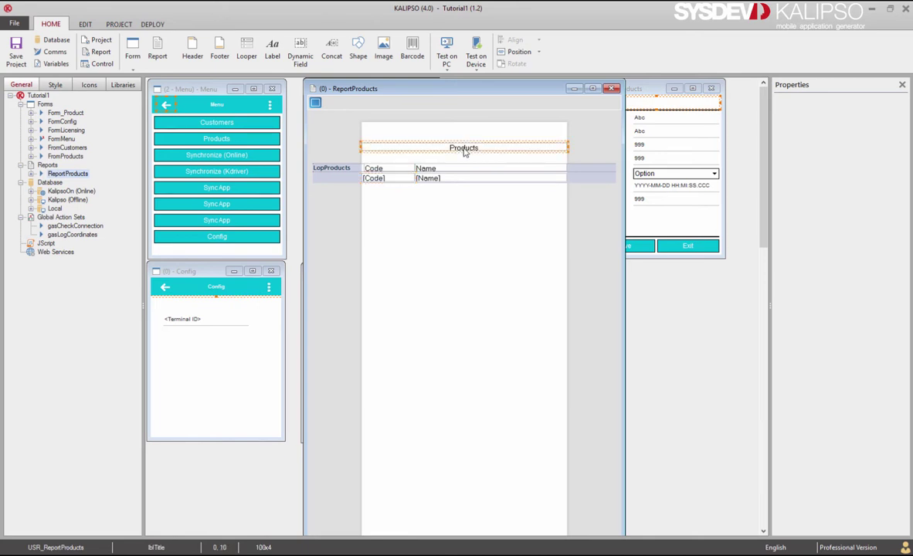
pyautogui.hotkey('ctrl', 'c')
pyautogui.hotkey('ctrl', 'v')
pyautogui.moveTo(458, 151); pyautogui.dragTo(458, 200)
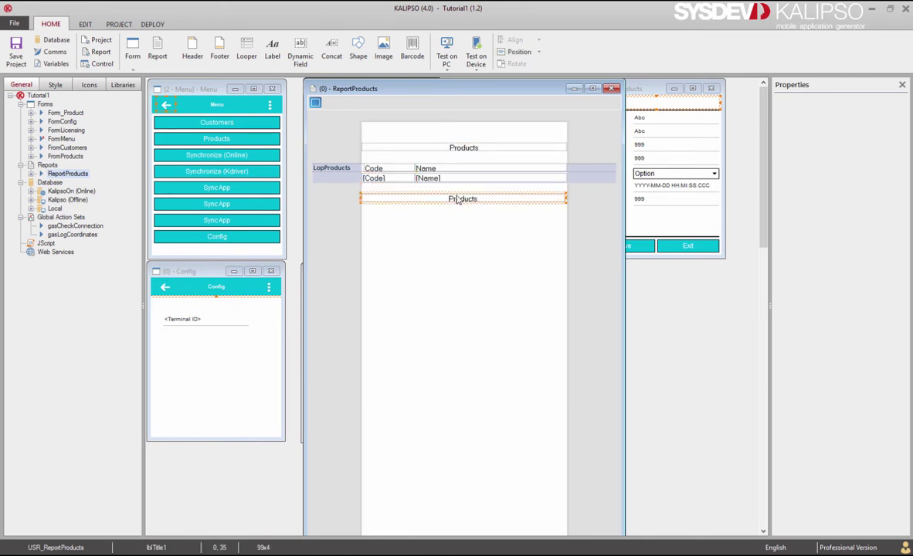
# - Set the duplicated label's text to END, rename it lblFooter, and save its properties
pyautogui.doubleClick(459, 200)
pyautogui.doubleClick(265, 146)
pyautogui.write('E')
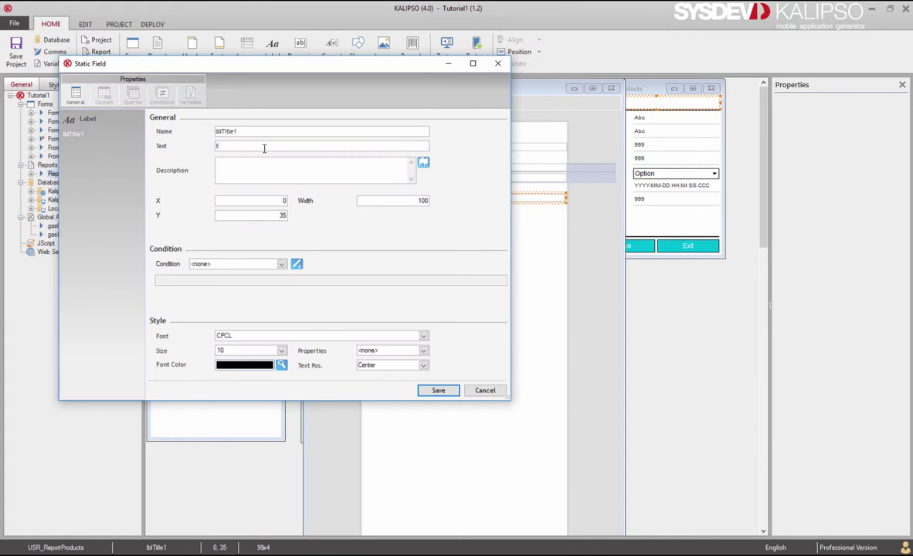
pyautogui.write('ND')
pyautogui.doubleClick(231, 131)
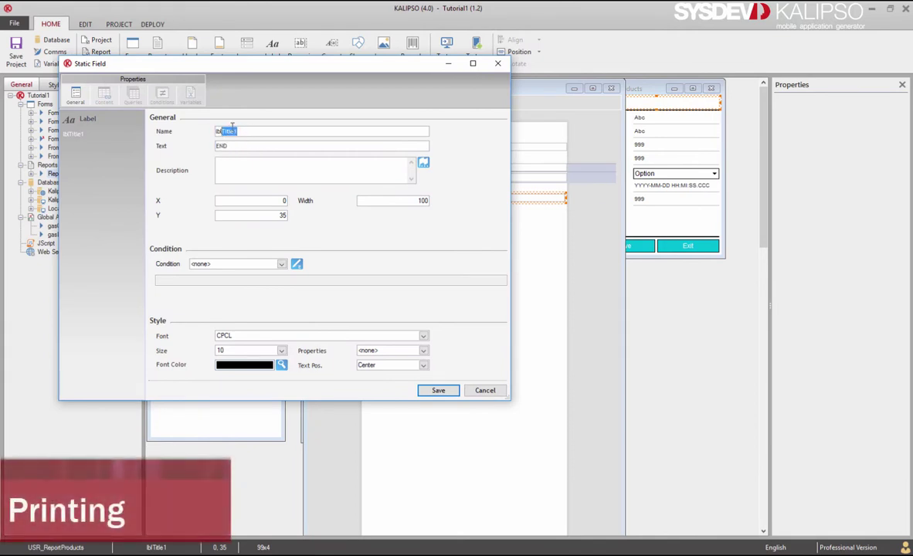
pyautogui.write('lblFooter')
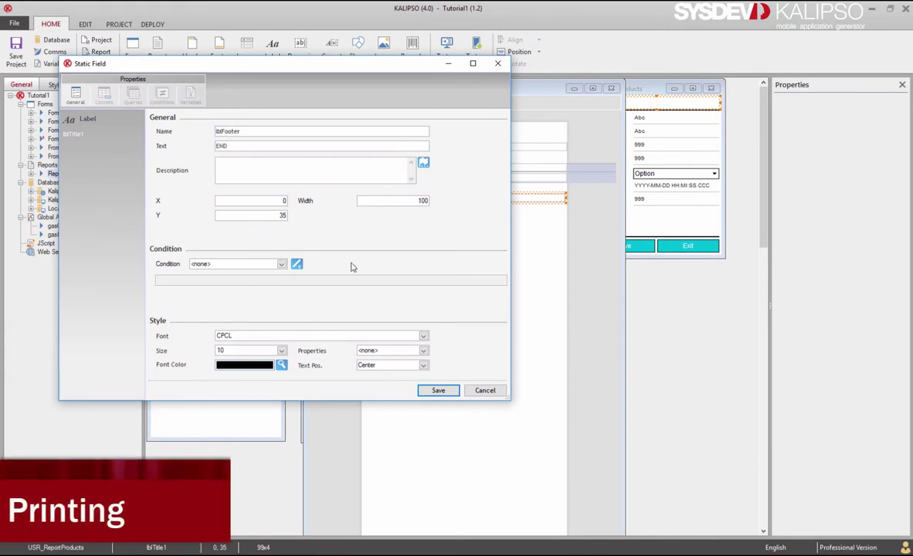
pyautogui.click(438, 390)
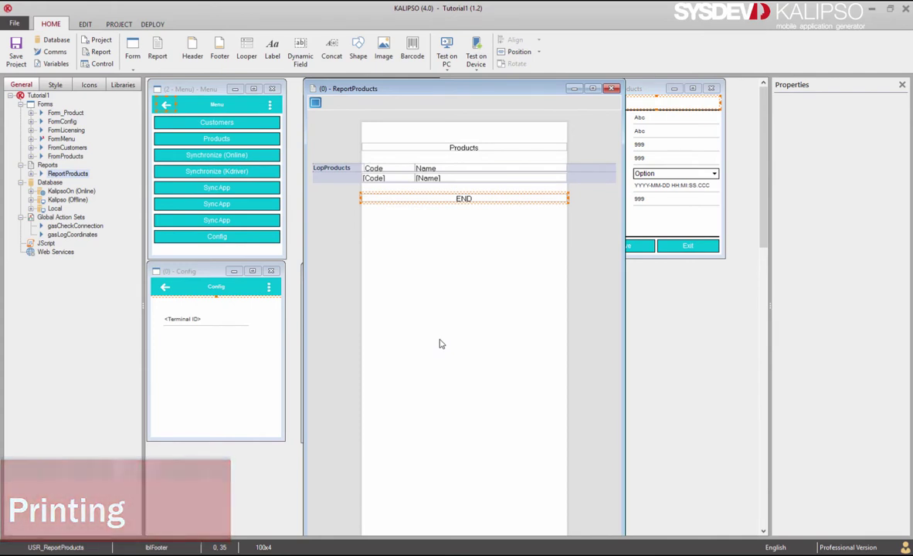
pyautogui.doubleClick(335, 255)
pyautogui.click(413, 210)
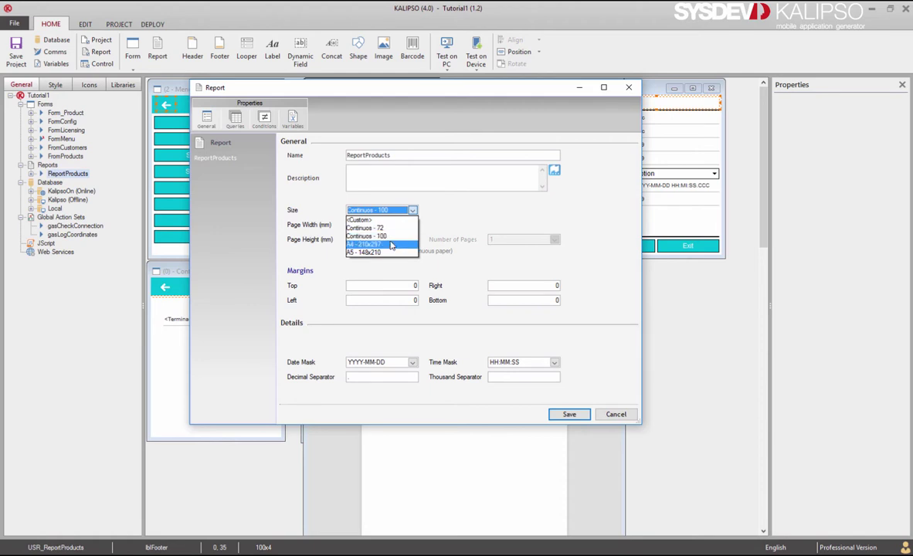
pyautogui.click(392, 246)
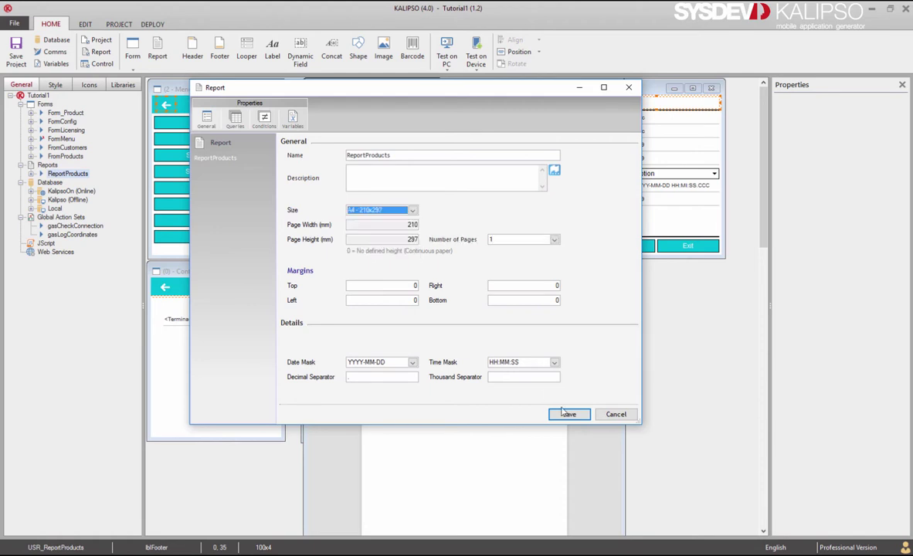
pyautogui.click(614, 415)
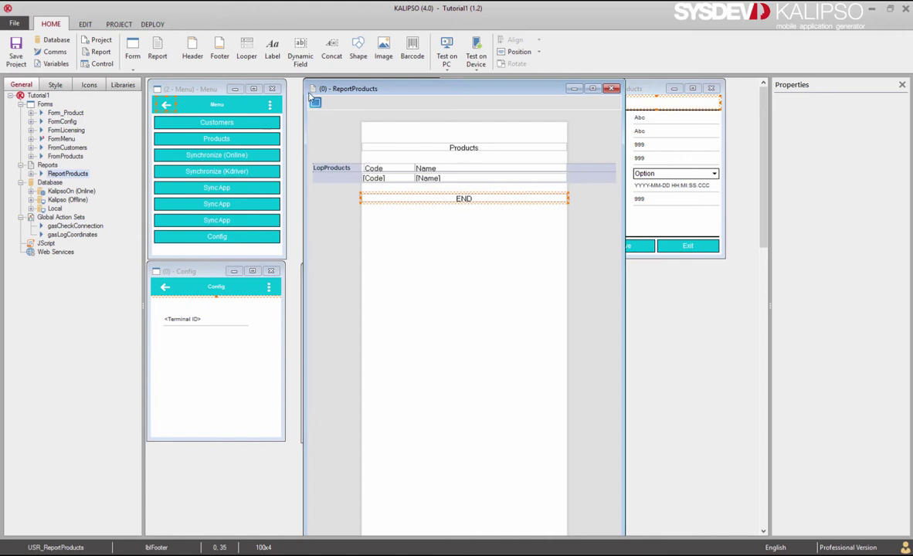
# - Open the project's printer setup and start a new printer entry
pyautogui.click(128, 23)
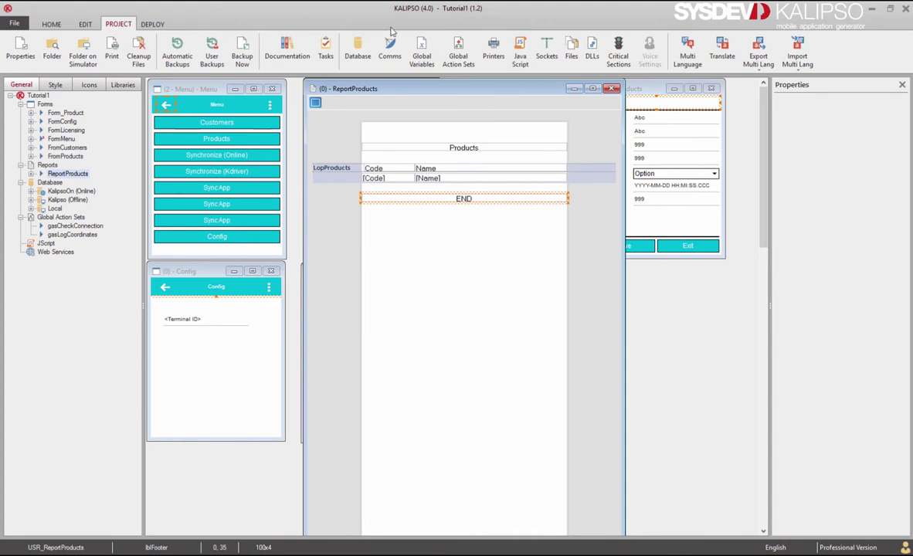
pyautogui.click(495, 48)
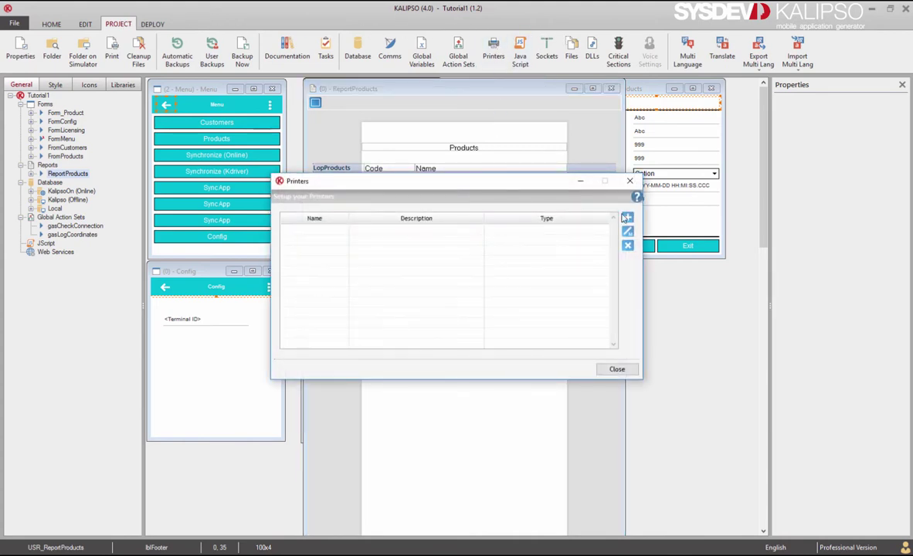
pyautogui.click(626, 218)
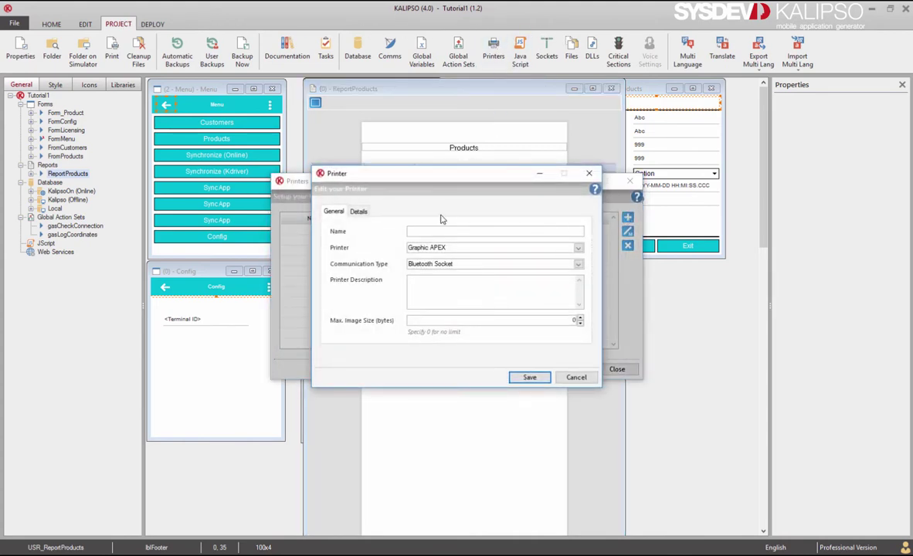
# - Examine the printer models and communication types available for the new printer
pyautogui.click(578, 248)
pyautogui.scroll(-15, 610, 271)
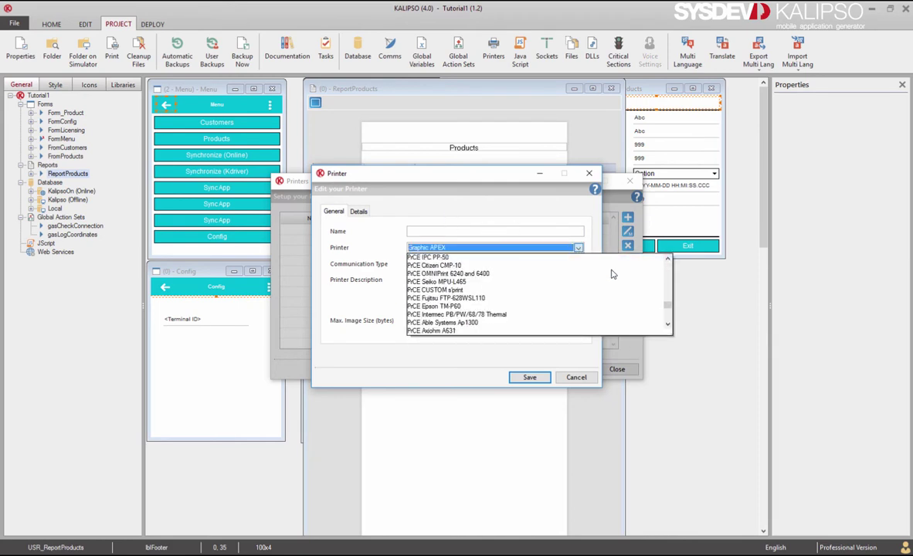
pyautogui.scroll(-6, 616, 271)
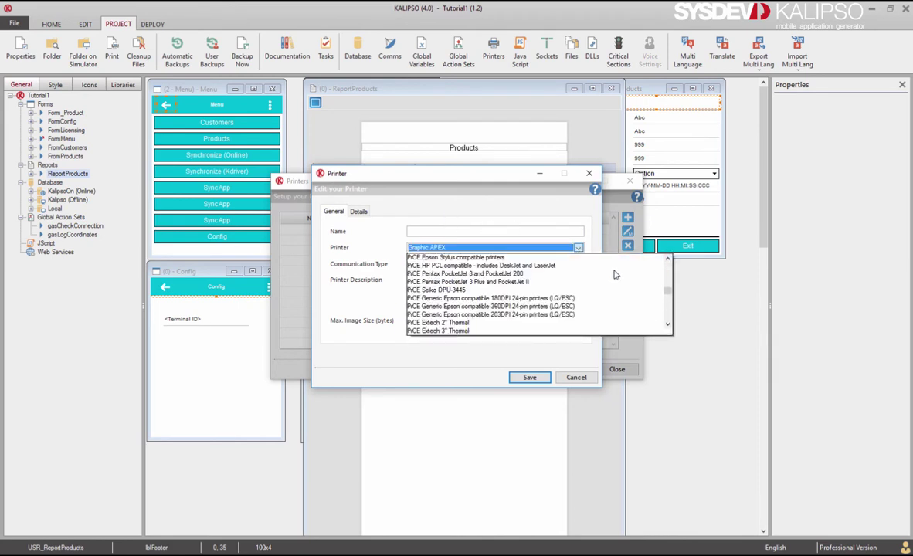
pyautogui.moveTo(669, 332); pyautogui.dragTo(693, 529)
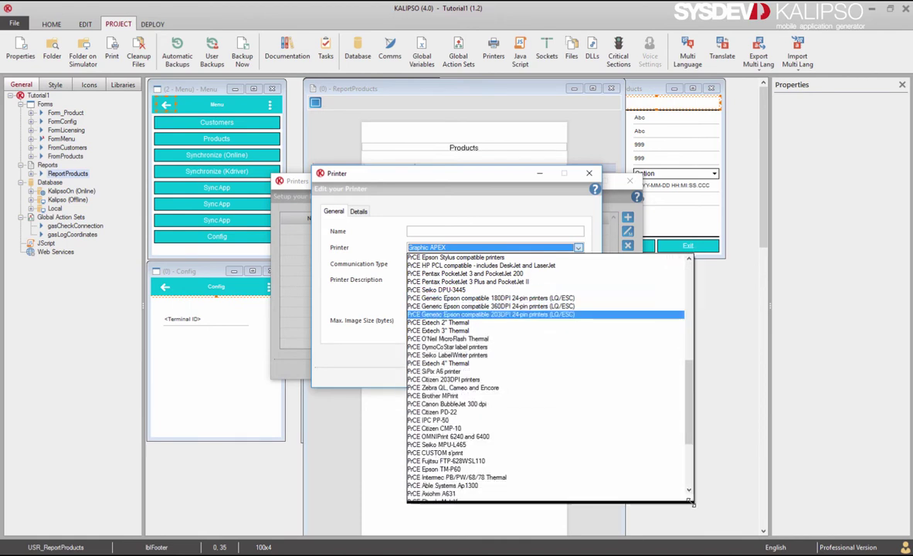
pyautogui.scroll(8, 634, 394)
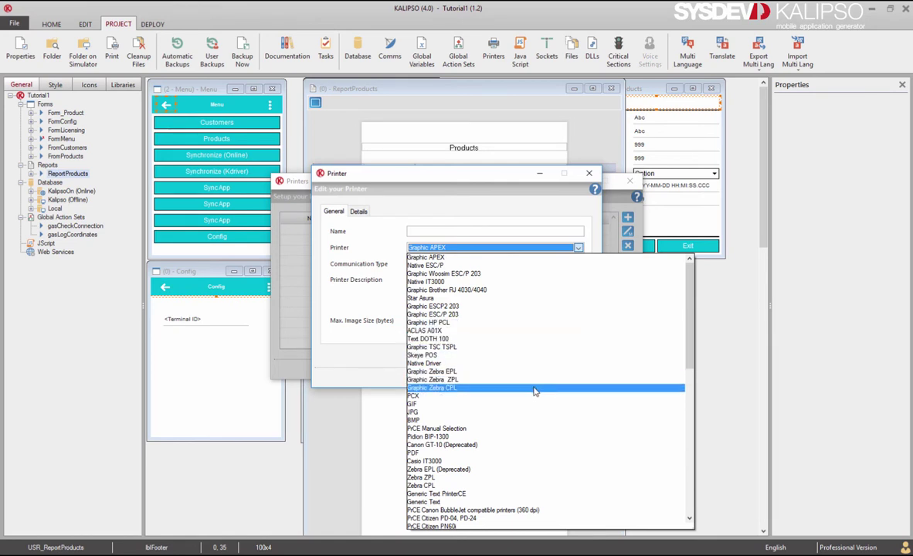
pyautogui.click(338, 280)
pyautogui.click(461, 267)
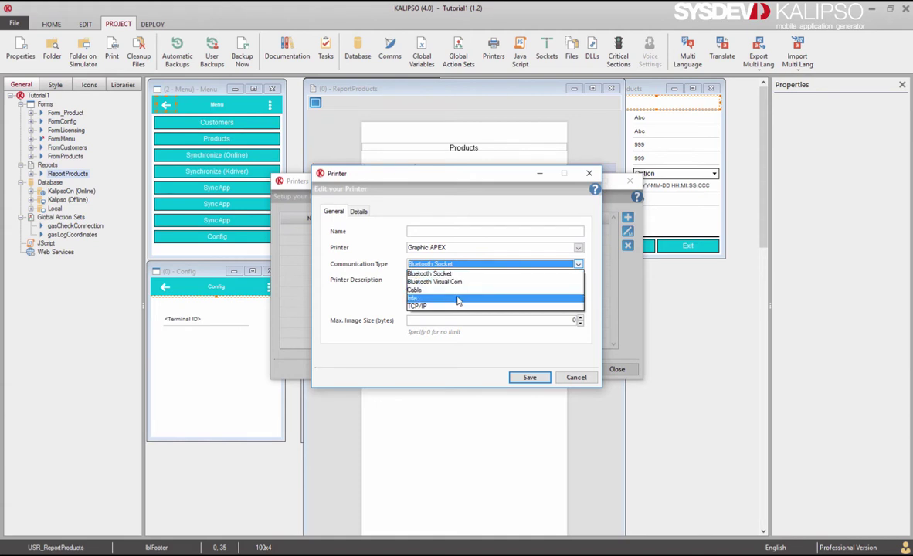
pyautogui.click(433, 273)
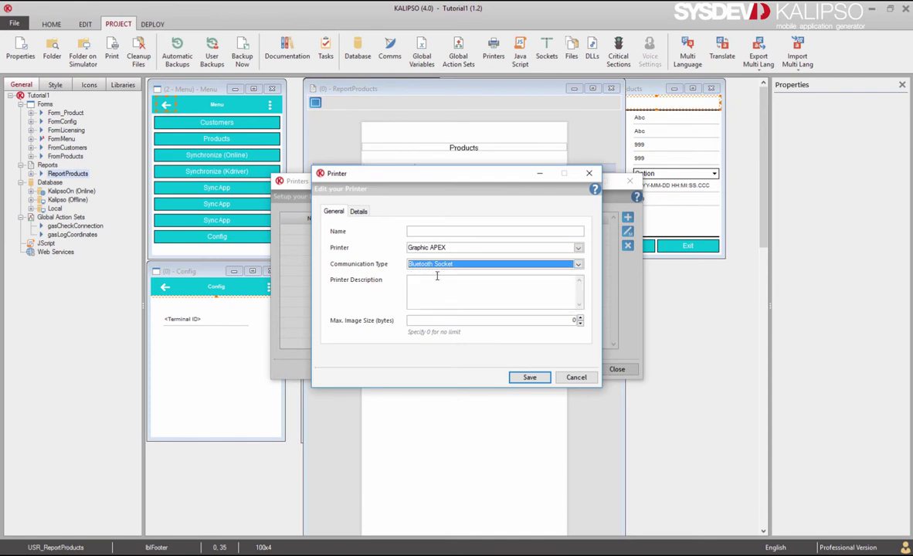
# - Set the new printer's type to PDF, name it PDF, save it, and close the printer setup
pyautogui.click(475, 248)
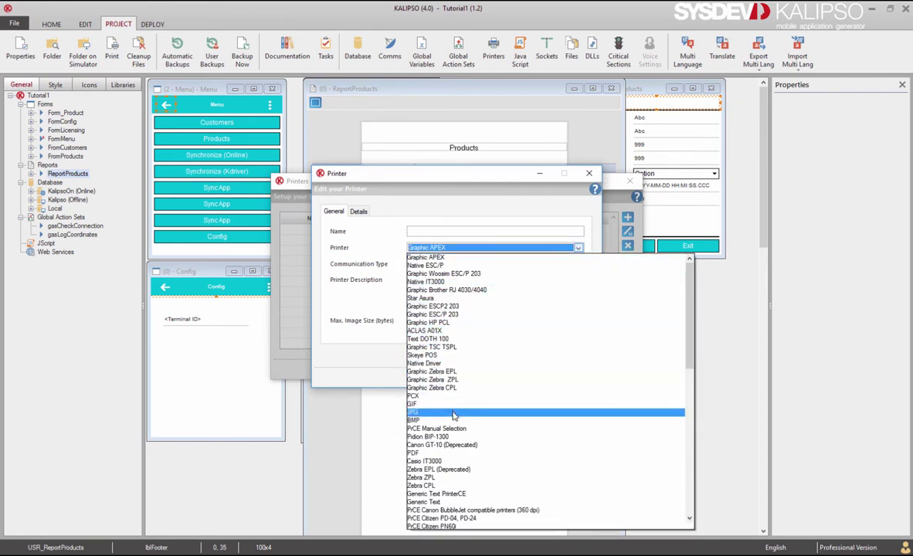
pyautogui.click(457, 454)
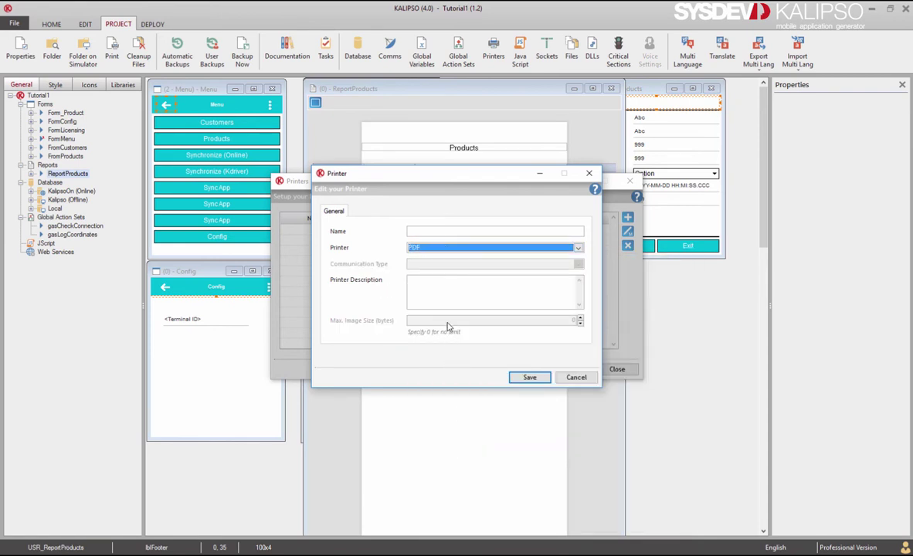
pyautogui.click(461, 231)
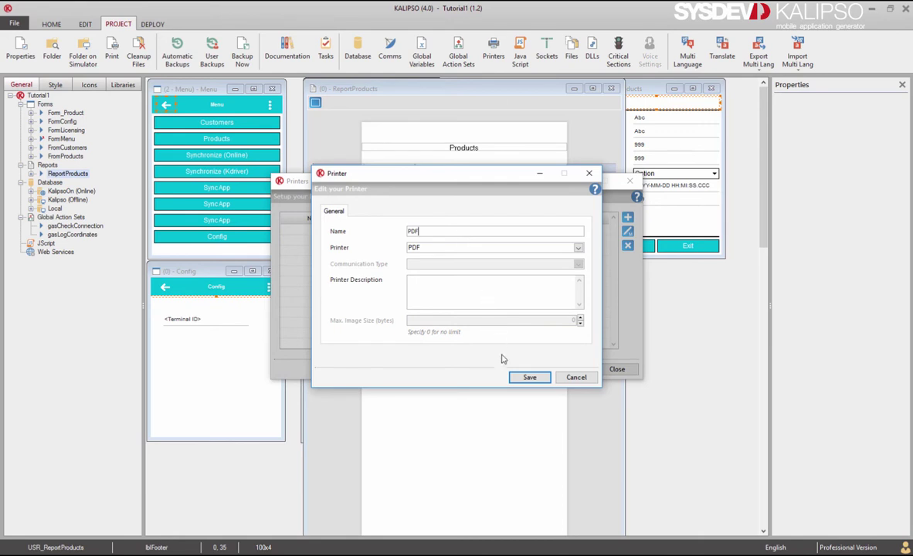
pyautogui.click(523, 378)
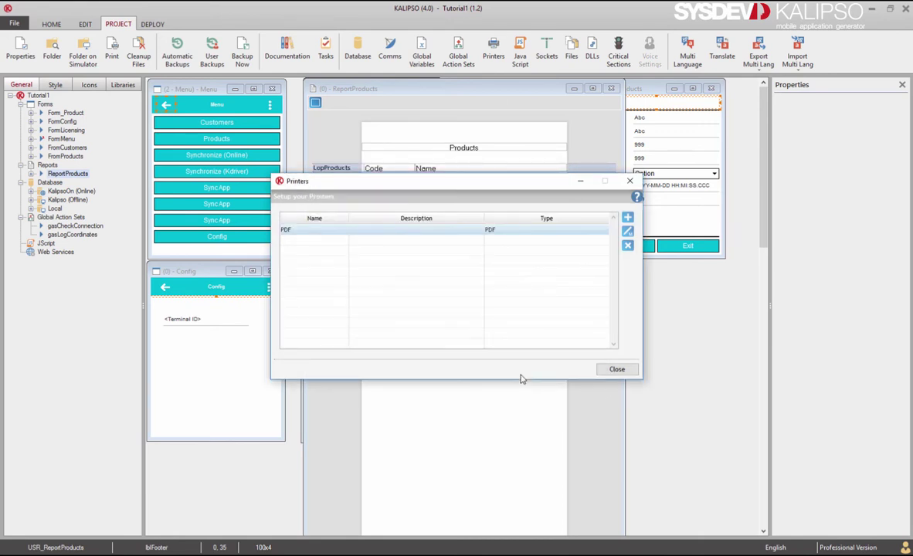
pyautogui.click(619, 370)
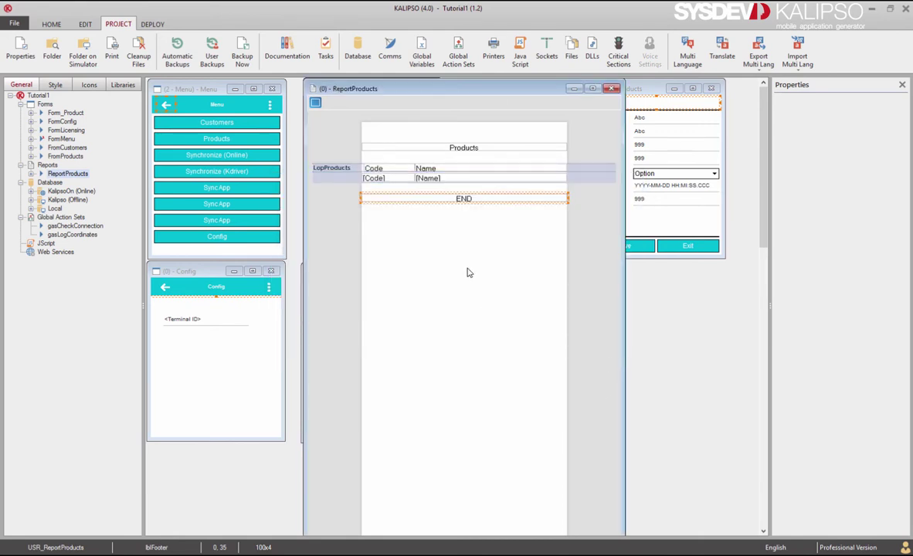
# - Place a text button below the Config button on the Menu form and name it BtnPrint
pyautogui.click(261, 247)
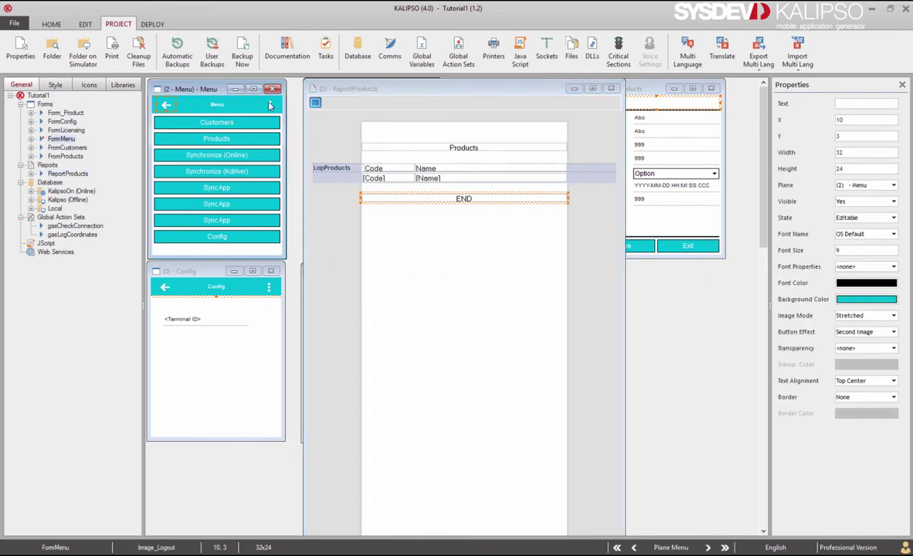
pyautogui.click(247, 171)
pyautogui.click(56, 25)
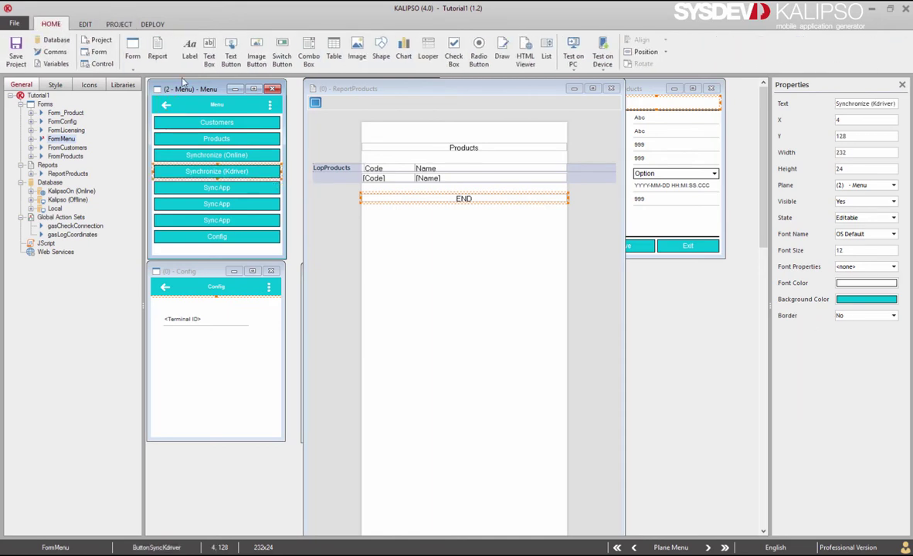
pyautogui.click(232, 55)
pyautogui.click(176, 251)
pyautogui.click(333, 155)
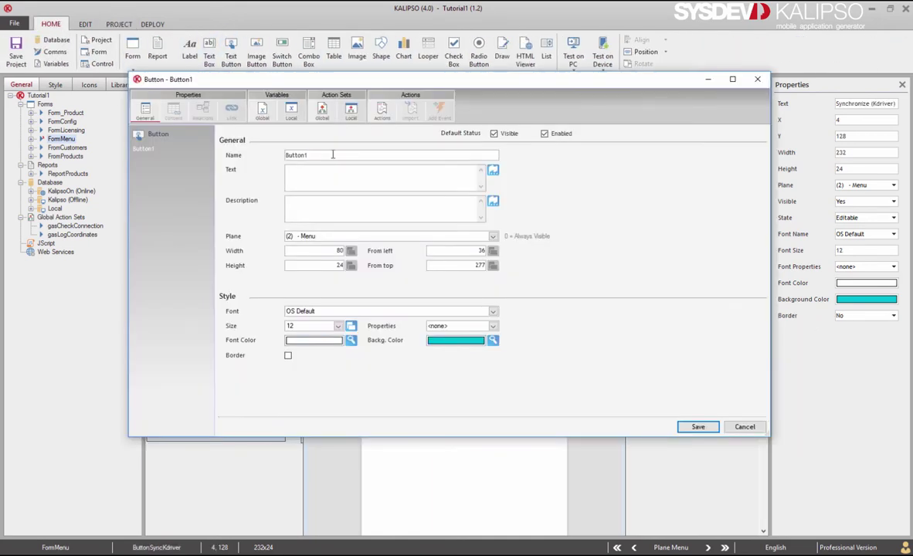
pyautogui.doubleClick(333, 154)
pyautogui.write('BtnPrint')
# - Add a Print action to the button's Click event, using the PDF printer and the ReportProducts layout
pyautogui.click(382, 112)
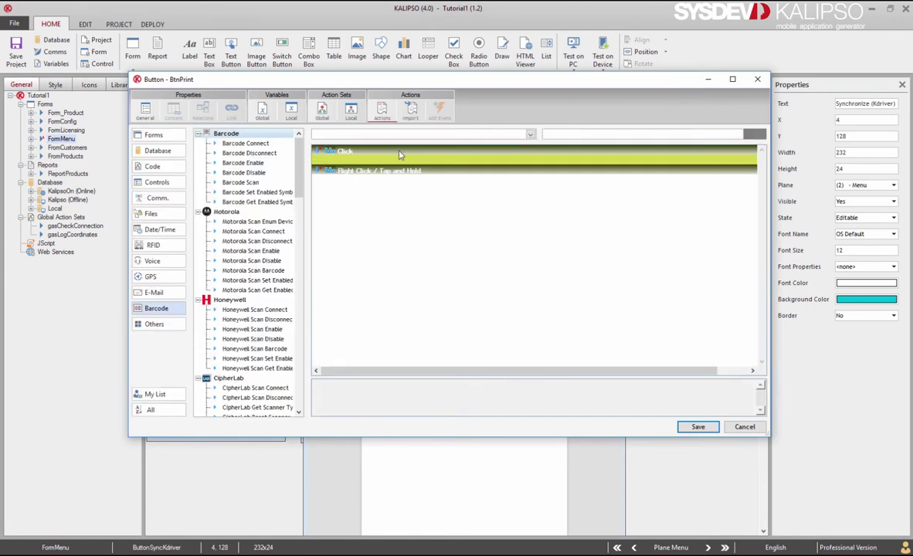
pyautogui.write('Print')
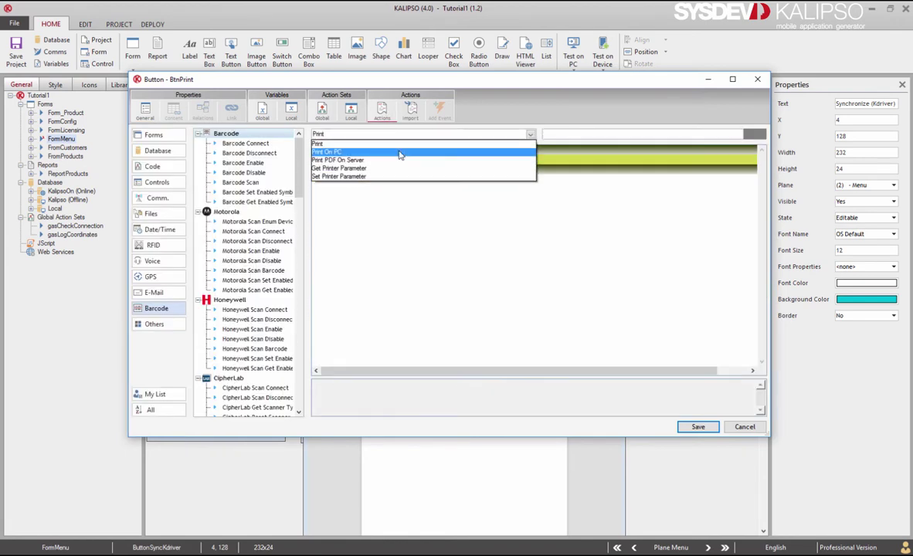
pyautogui.click(400, 154)
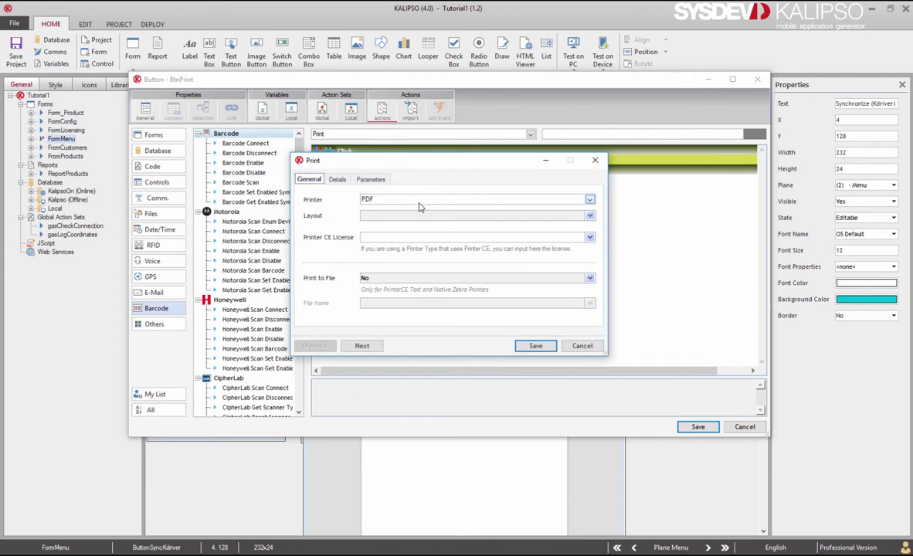
pyautogui.click(418, 216)
pyautogui.click(414, 243)
# - Set the Print action's output filename to PFOLDER + "\Products.pdf", copy that expression, and save the action
pyautogui.click(338, 180)
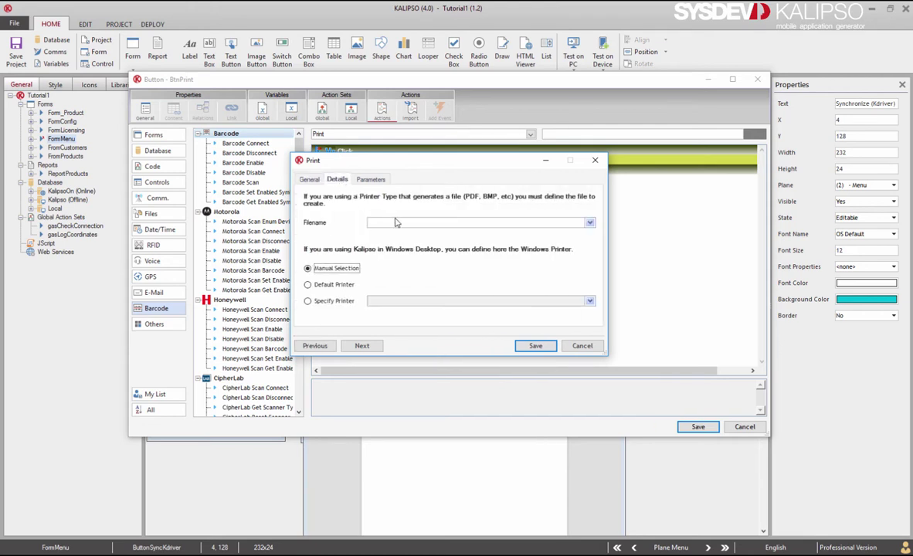
pyautogui.click(396, 221)
pyautogui.write('pfolder + "\\Products.pdf"')
pyautogui.moveTo(492, 221); pyautogui.dragTo(339, 224)
pyautogui.hotkey('ctrl', 'c')
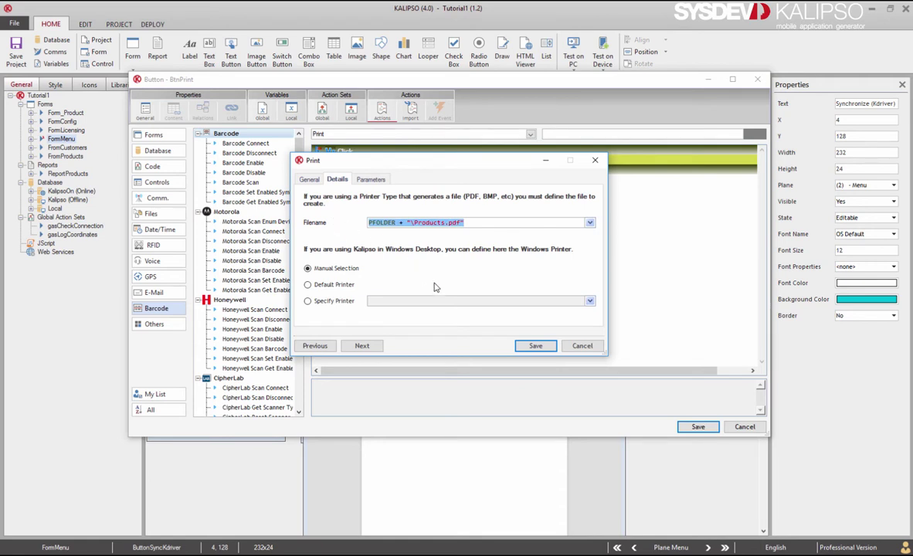
pyautogui.click(530, 346)
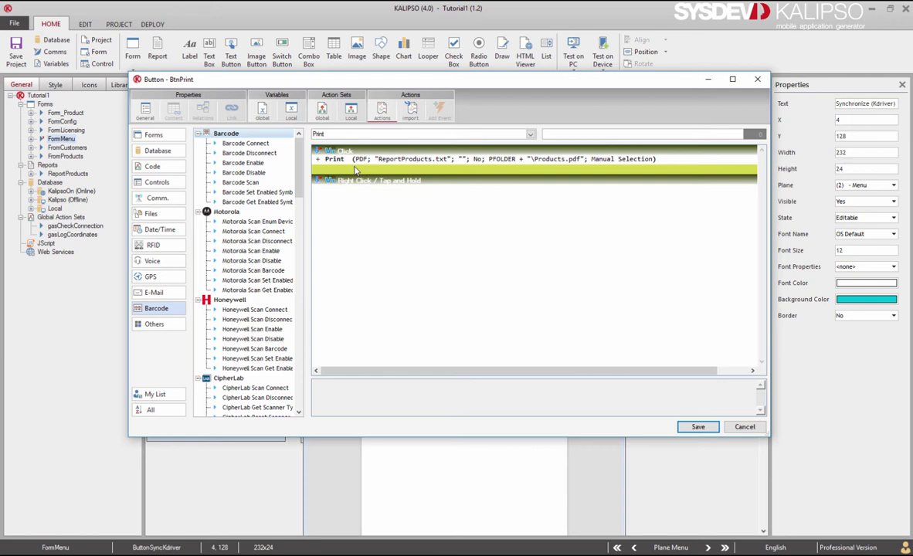
# - Add a Shell Execute action that opens PFOLDER + "\Products.pdf" after the Print action, and save the button
pyautogui.write('Shell Execute')
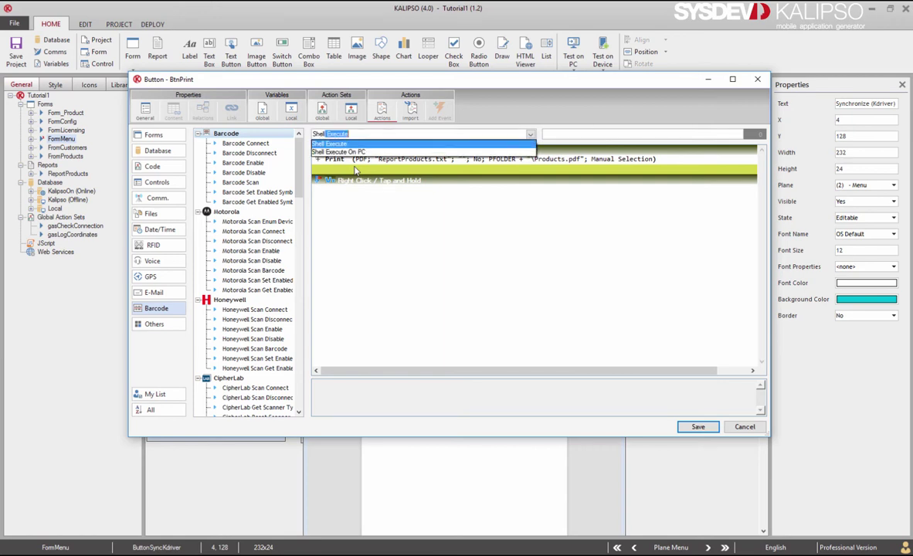
pyautogui.click(347, 145)
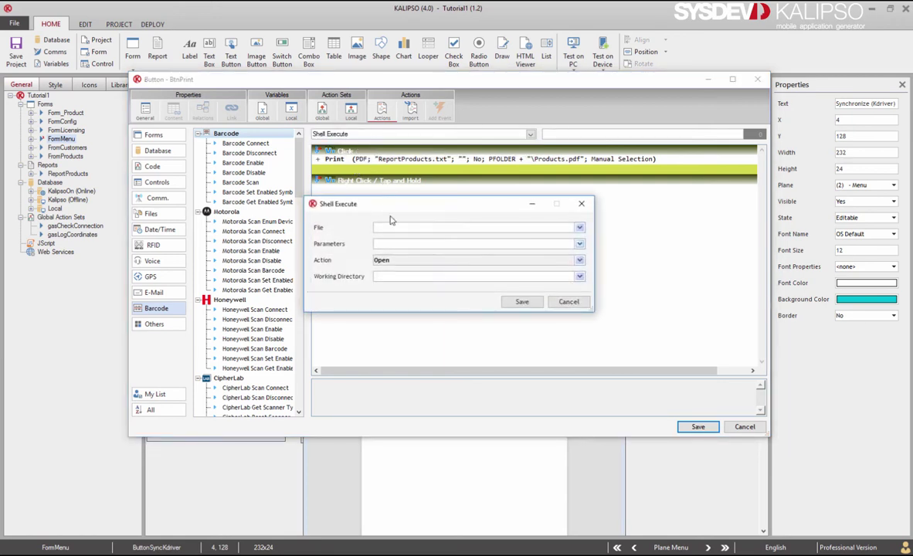
pyautogui.click(409, 228)
pyautogui.hotkey('ctrl', 'v')
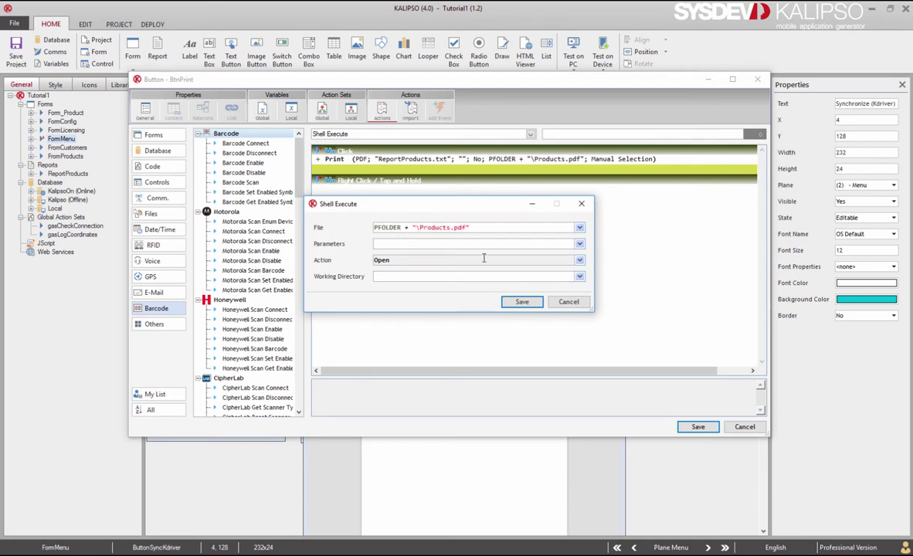
pyautogui.click(520, 302)
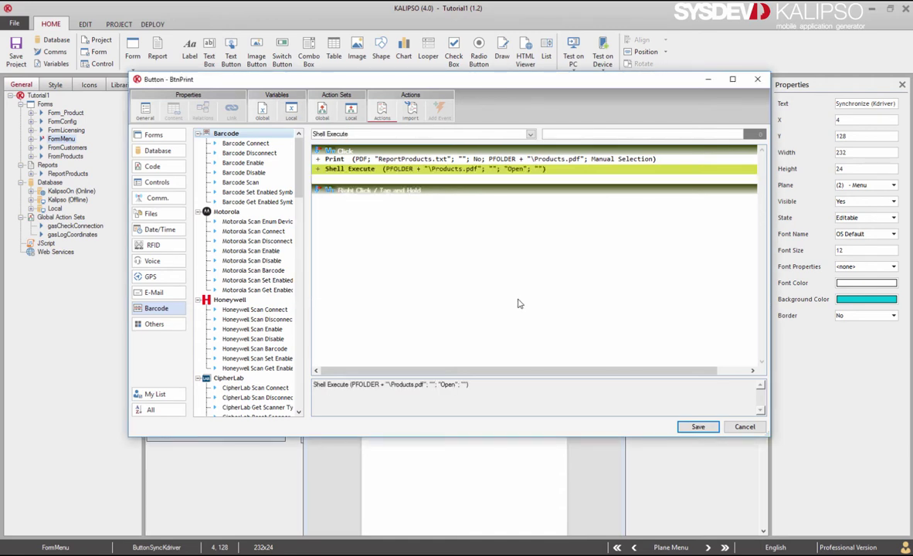
pyautogui.click(698, 427)
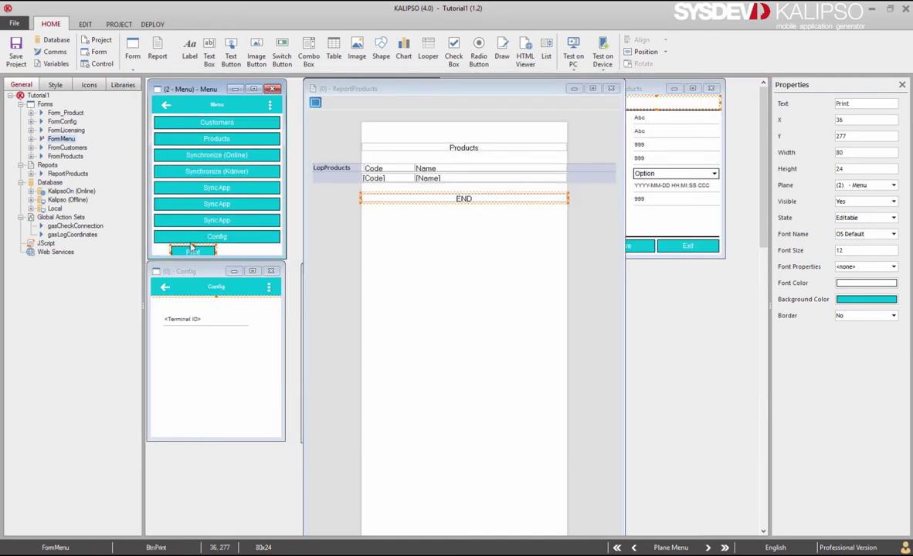
# - Space the Menu form's buttons evenly and make the Print button 231 wide at X 5, Y 268, directly below Config
pyautogui.moveTo(191, 248); pyautogui.dragTo(173, 248)
pyautogui.moveTo(247, 251); pyautogui.dragTo(163, 122)
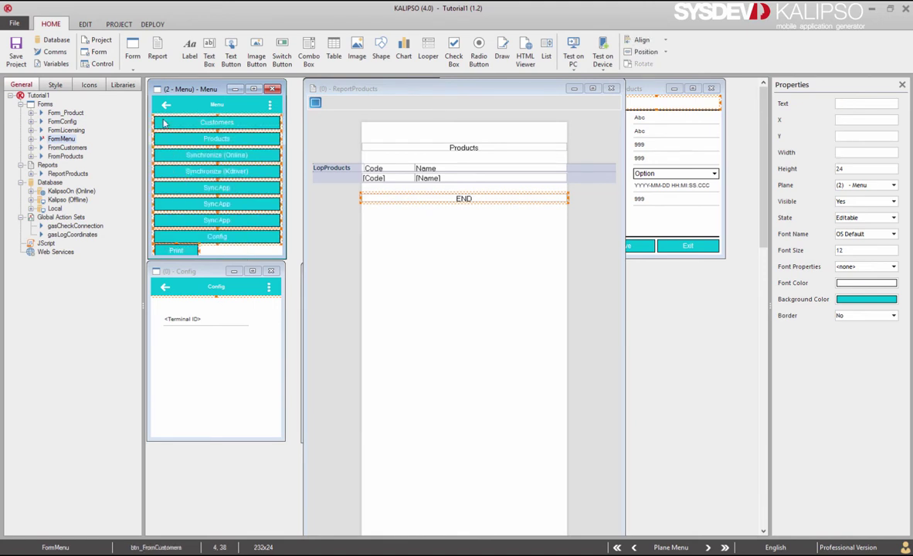
pyautogui.click(646, 52)
pyautogui.click(642, 39)
pyautogui.click(642, 39)
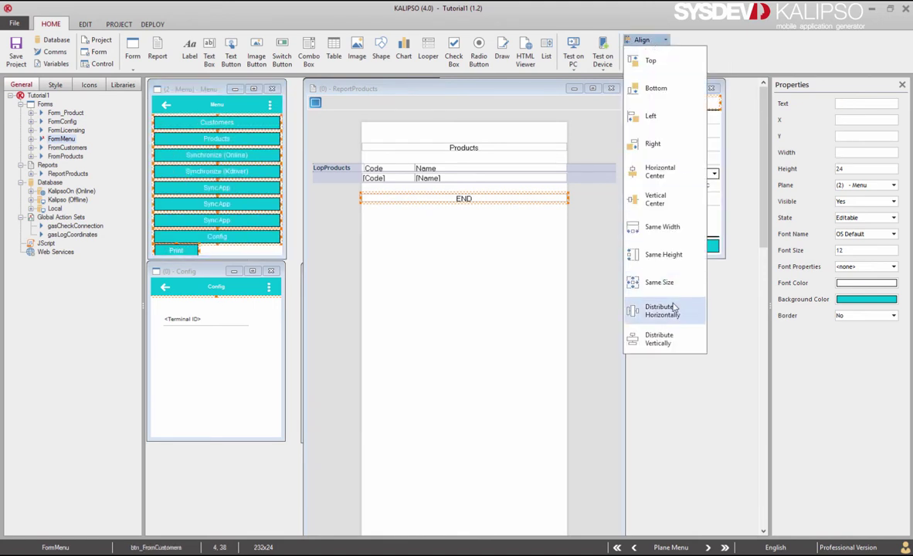
pyautogui.click(666, 311)
pyautogui.click(224, 245)
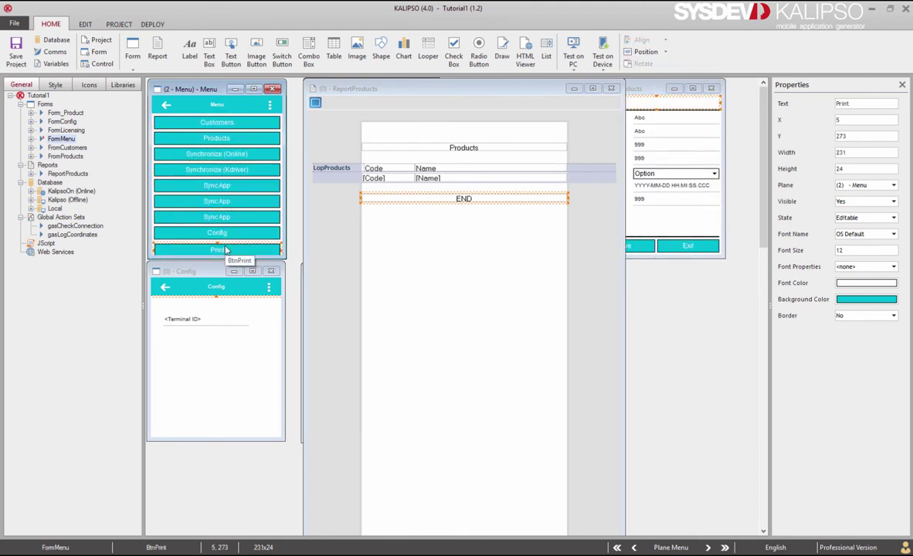
pyautogui.moveTo(226, 250); pyautogui.dragTo(226, 245)
# - Run the project test on the PC and log in with the user's login name and password
pyautogui.click(573, 56)
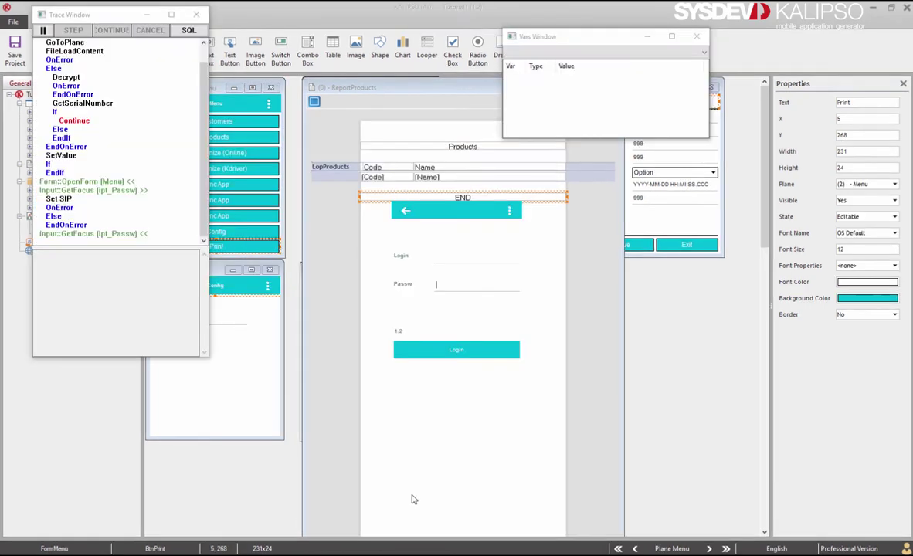
pyautogui.click(462, 256)
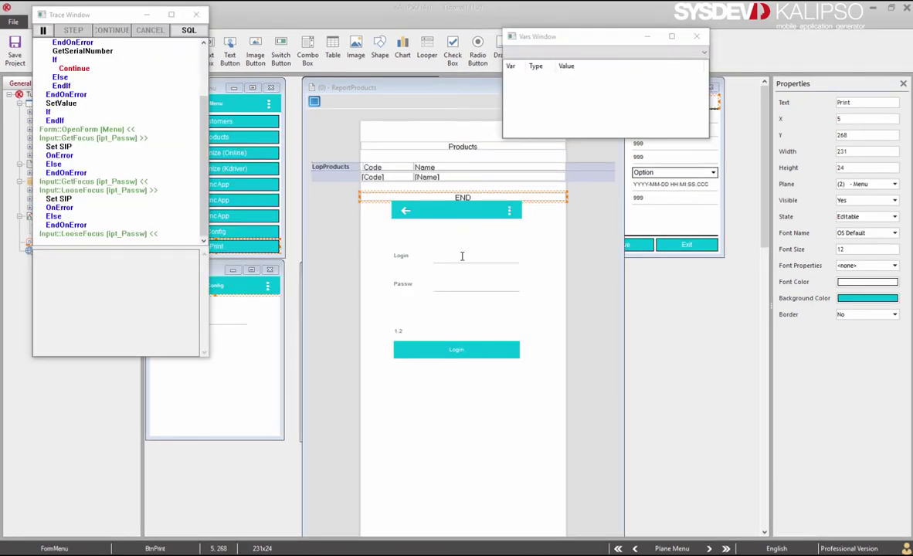
pyautogui.write('rogerio')
pyautogui.press('Return')
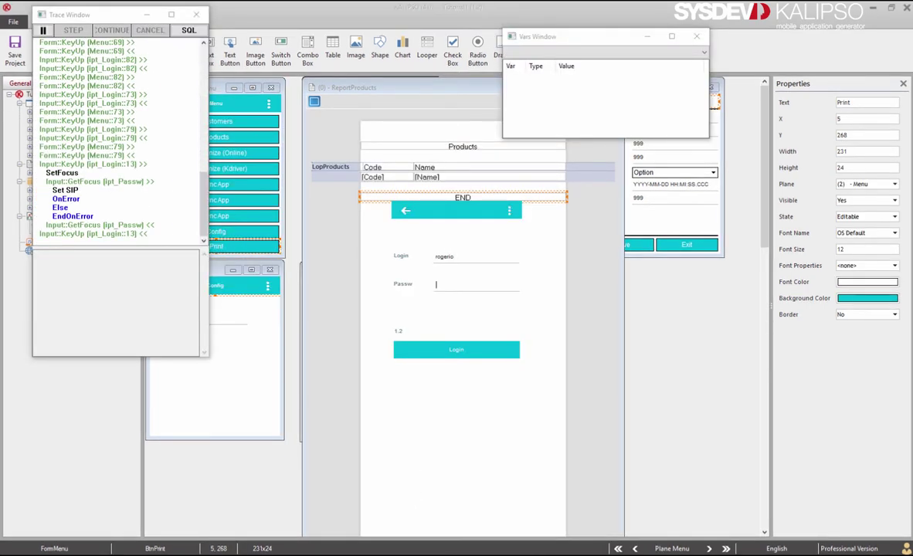
pyautogui.write('1')
pyautogui.press('Return')
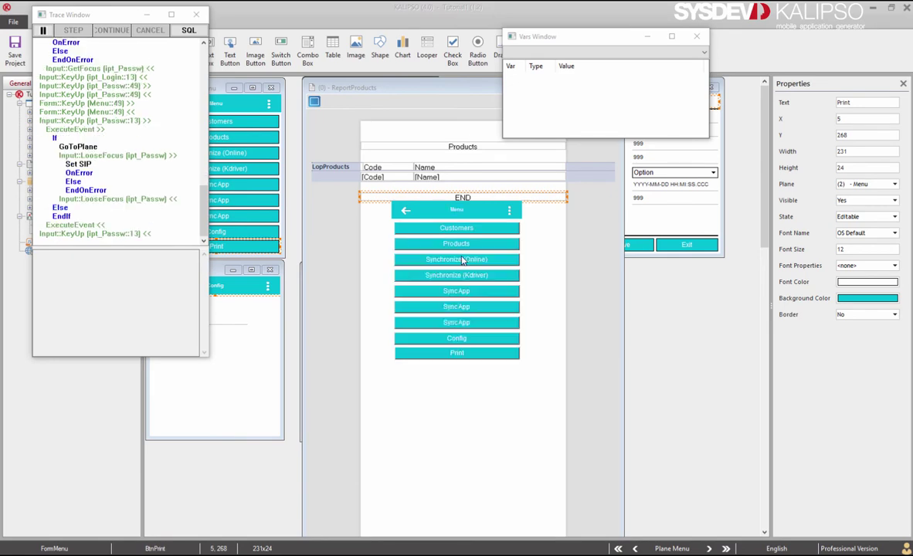
# - Test the Print button in the running application, close the generated Products.pdf, and exit the test
pyautogui.click(458, 354)
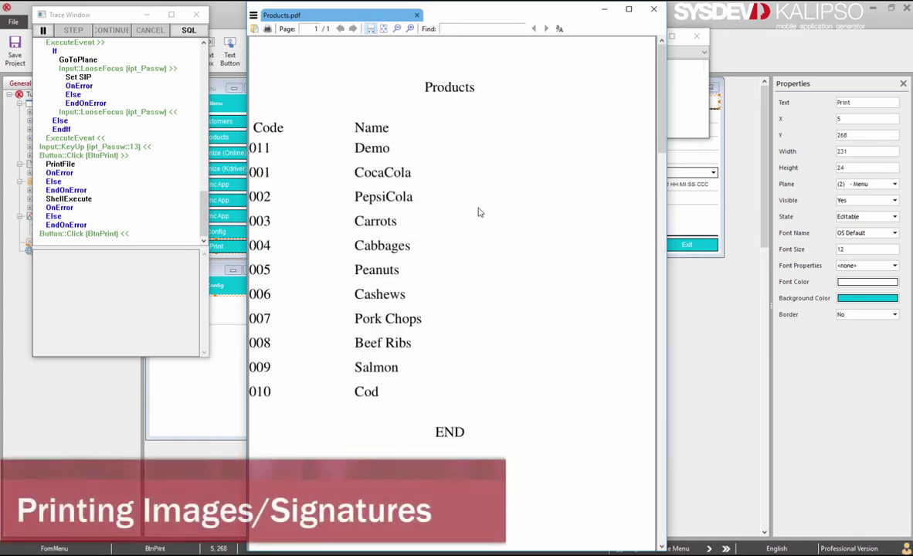
pyautogui.click(654, 8)
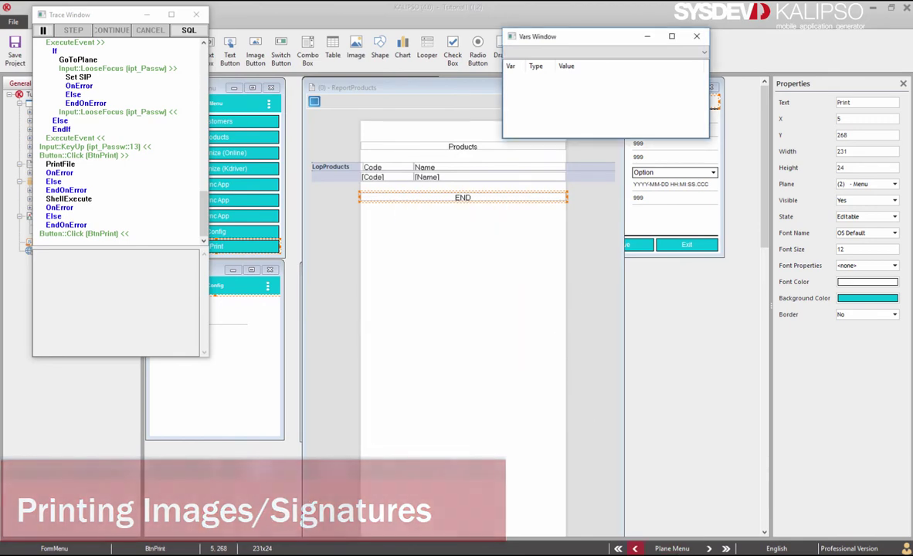
pyautogui.click(404, 211)
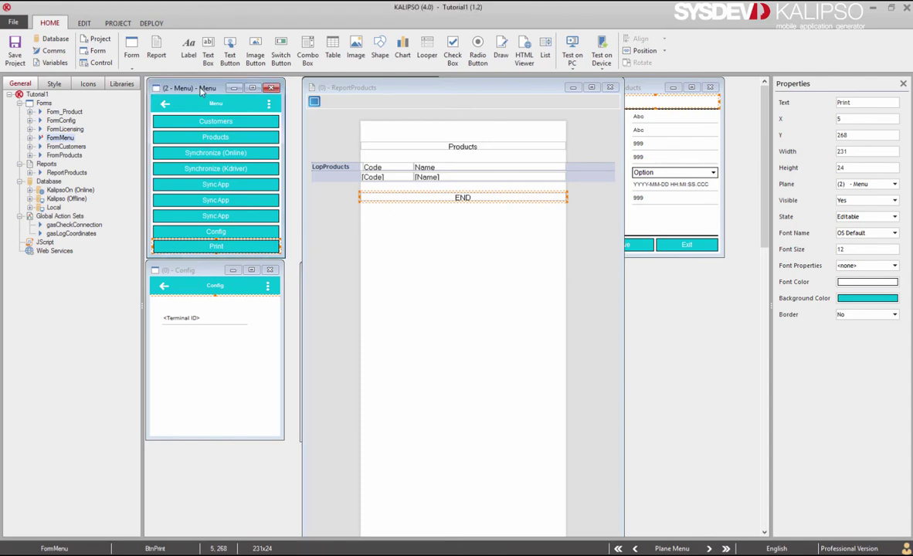
# - Create a new form named FrmPrint with the title Print
pyautogui.click(132, 51)
pyautogui.write('FrmPrint')
pyautogui.press('Tab')
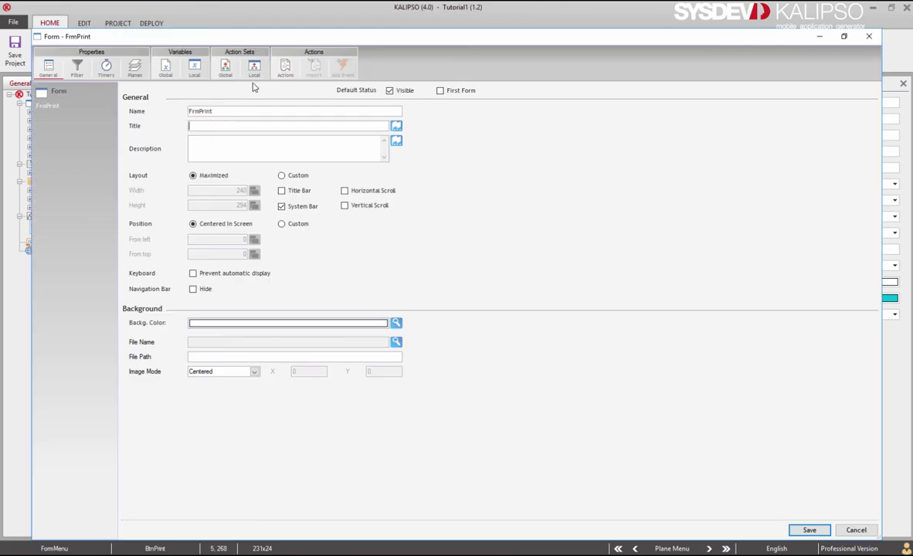
pyautogui.write('Print')
pyautogui.click(807, 530)
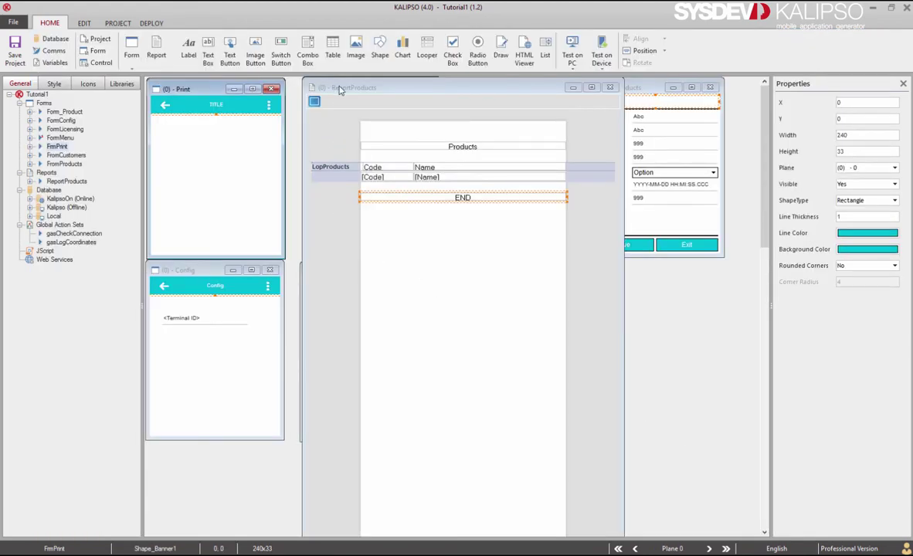
# - Move the ReportProducts and Print windows clear of the Menu form, and copy the Menu's Print button onto the Print form
pyautogui.moveTo(340, 90); pyautogui.dragTo(505, 91)
pyautogui.moveTo(217, 89); pyautogui.dragTo(370, 272)
pyautogui.click(223, 247)
pyautogui.hotkey('ctrl', 'c')
pyautogui.click(367, 336)
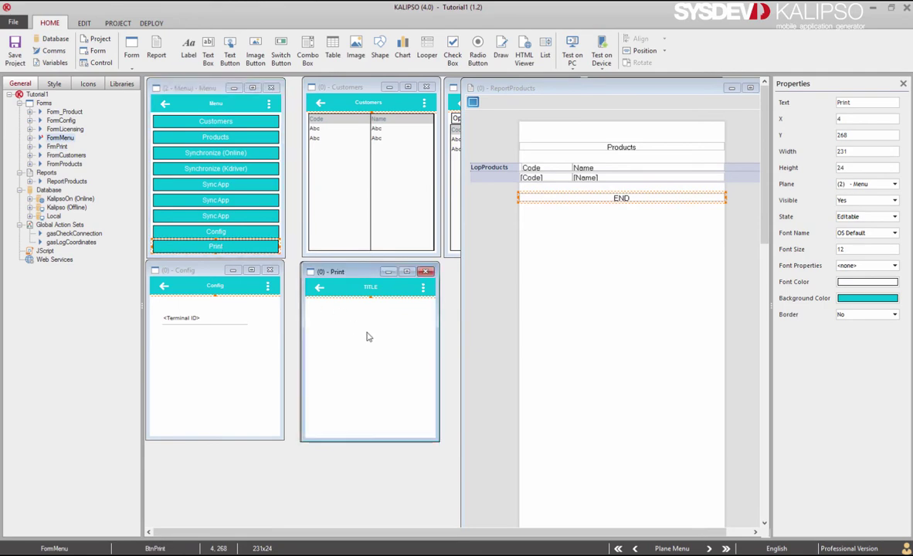
pyautogui.hotkey('ctrl', 'v')
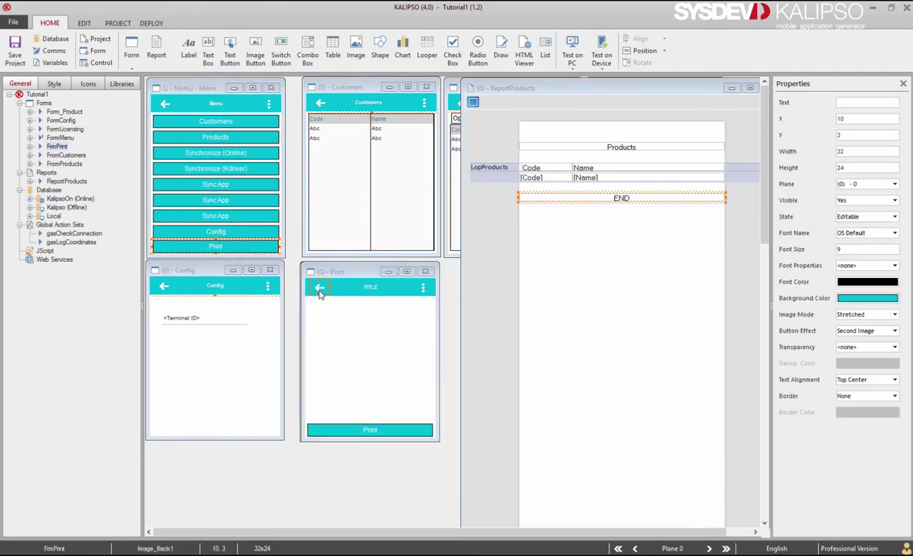
# - Add a Close Form action to the Click event of the Print form's back arrow image and save it
pyautogui.doubleClick(320, 293)
pyautogui.click(290, 68)
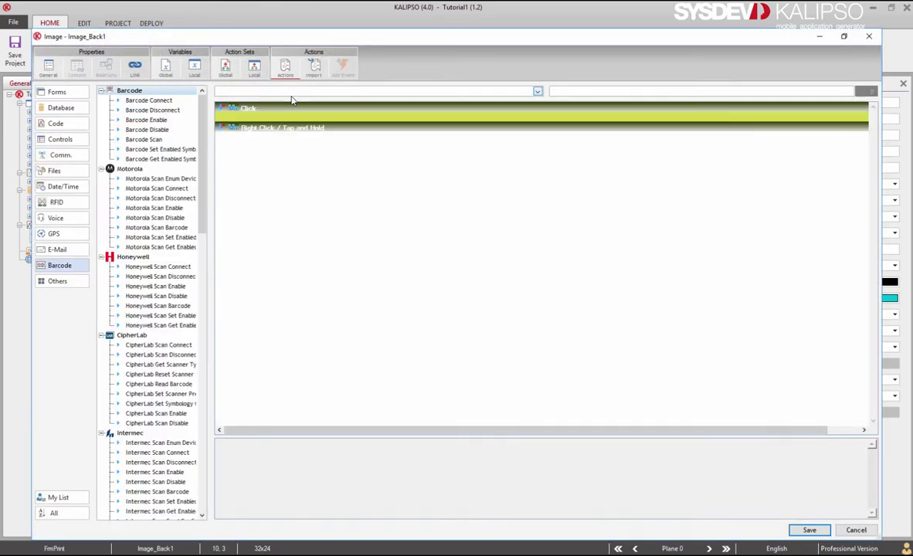
pyautogui.click(292, 94)
pyautogui.write('Close All ODBC Connections')
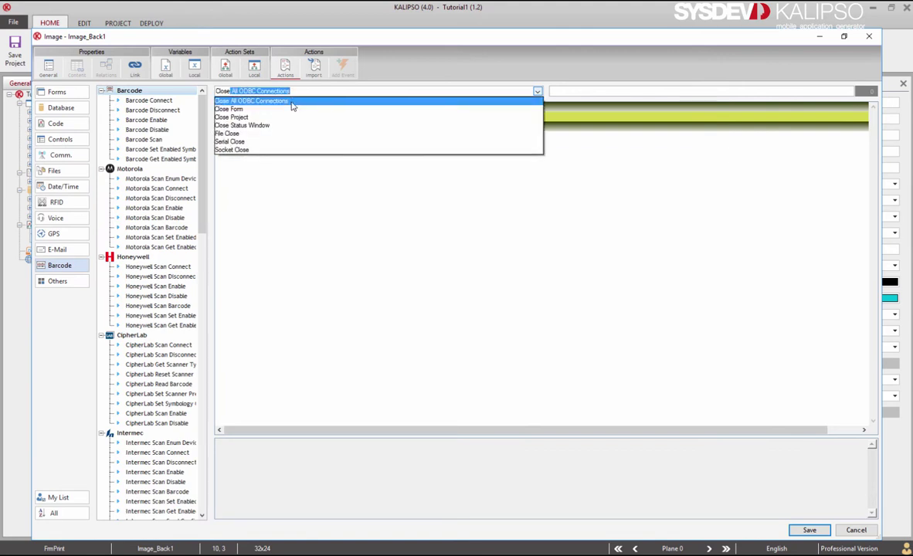
pyautogui.click(290, 113)
pyautogui.press('Return')
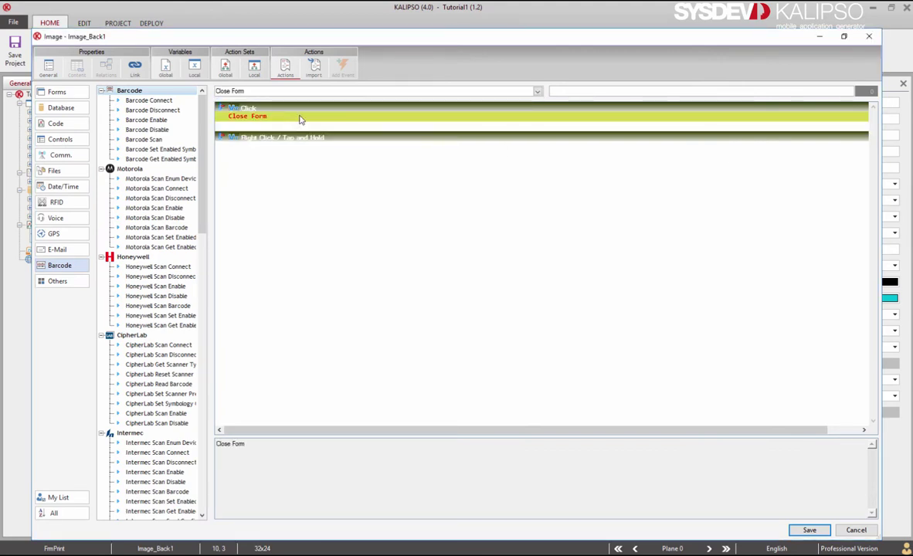
pyautogui.press('Return')
# - Place a Draw control named drwSignature on the Print form and enlarge it to about 227 x 225 above the Print button
pyautogui.moveTo(500, 46)
pyautogui.mouseDown()
pyautogui.moveTo(496, 40)
pyautogui.moveTo(401, 479)
pyautogui.moveTo(312, 302)
pyautogui.mouseUp()
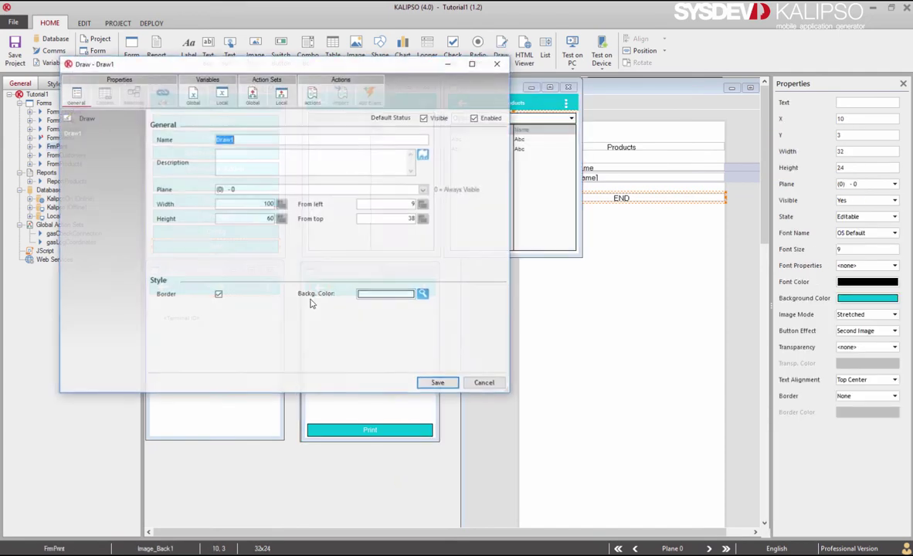
pyautogui.write('drwSignature')
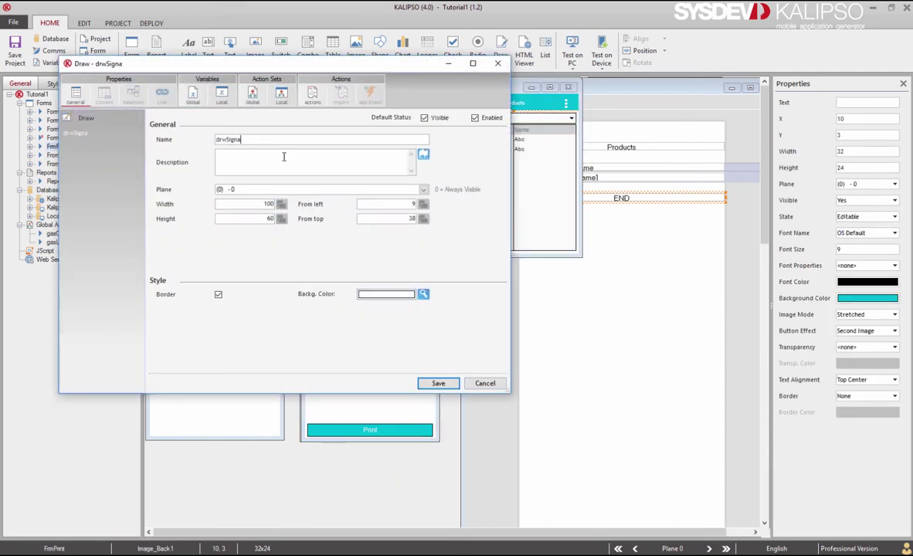
pyautogui.click(433, 383)
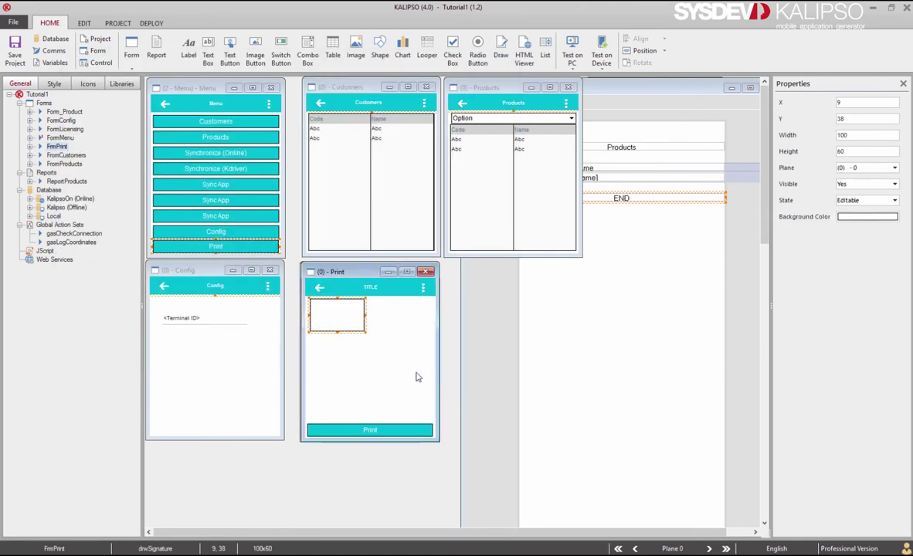
pyautogui.moveTo(366, 333)
pyautogui.mouseDown()
pyautogui.moveTo(437, 379)
pyautogui.moveTo(440, 422)
pyautogui.mouseUp()
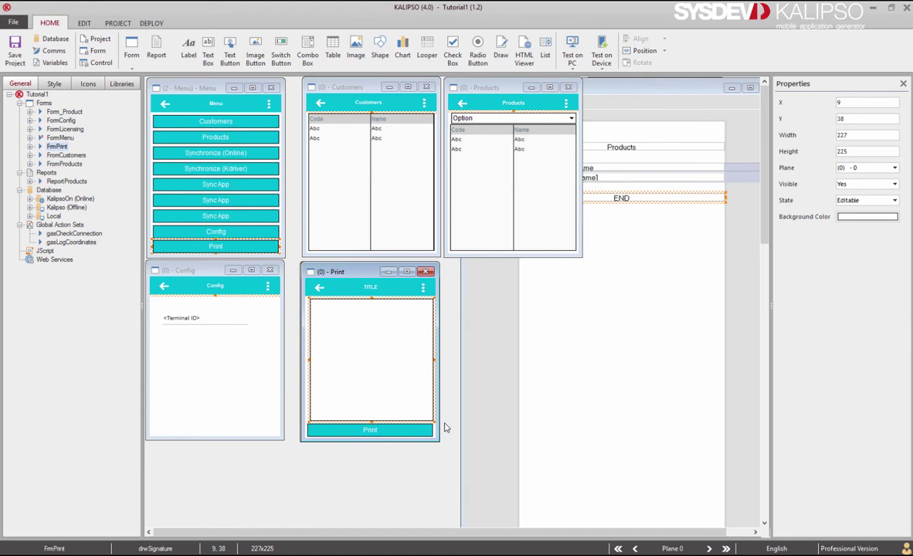
# - Add a Save Draw action for drwSignature to the Print form button's Click event, with filename PFOLDER + "\signature.bmp"
pyautogui.doubleClick(391, 430)
pyautogui.click(382, 109)
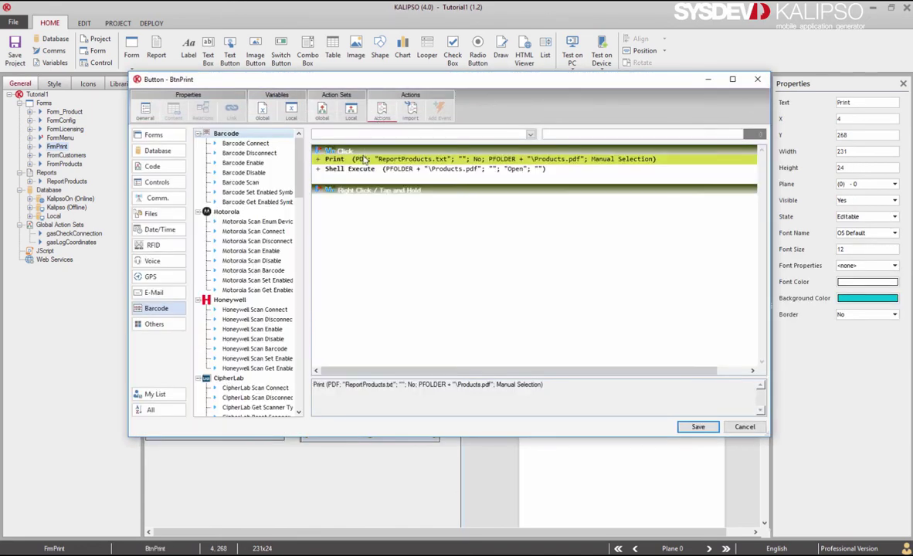
pyautogui.write('Savedr')
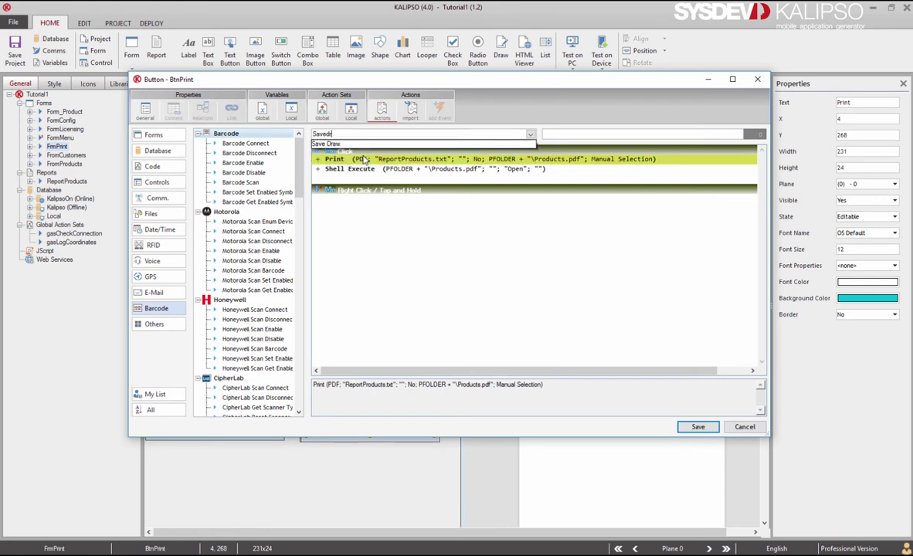
pyautogui.press('Return')
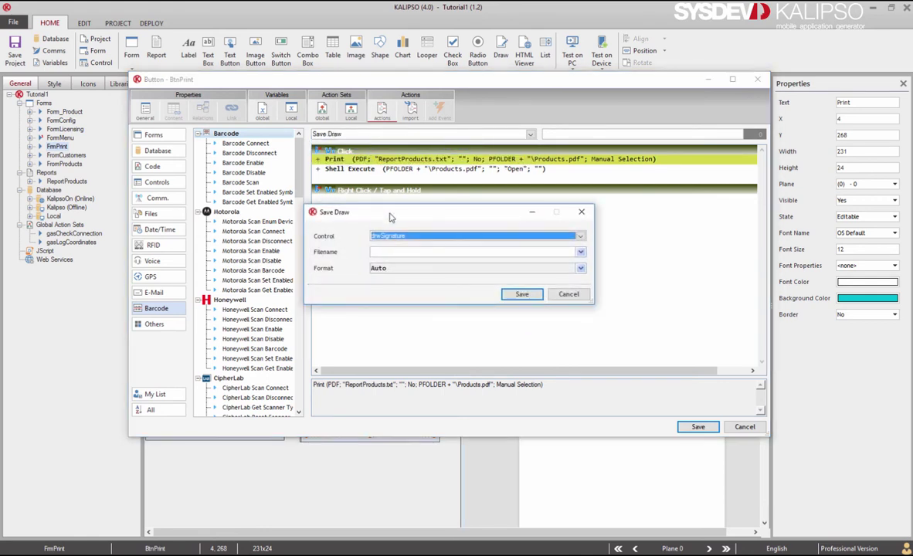
pyautogui.click(416, 253)
pyautogui.write('PFOLDER')
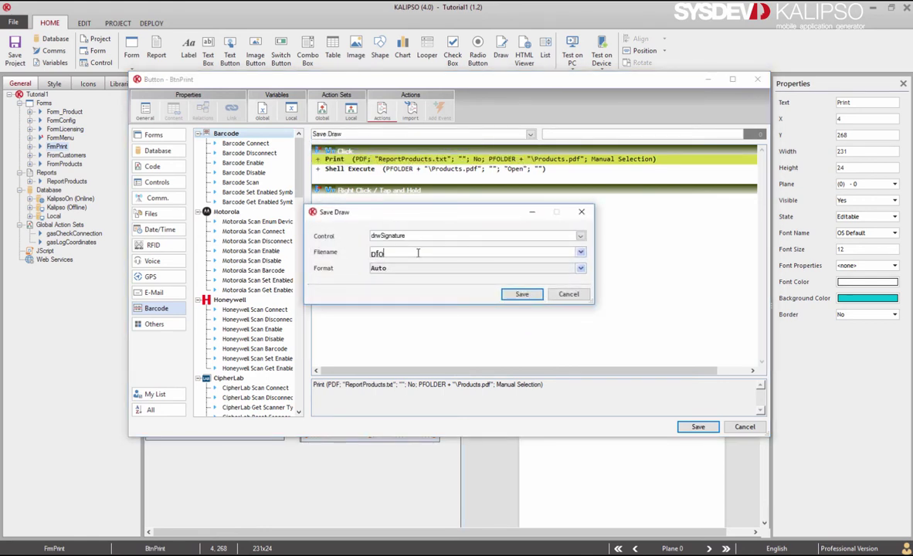
pyautogui.write(' + "\\Signature.bmp')
# - Copy the Save Draw filename expression, then move the saved action above the Print action and save the button
pyautogui.moveTo(479, 253); pyautogui.dragTo(371, 251)
pyautogui.hotkey('ctrl', 'c')
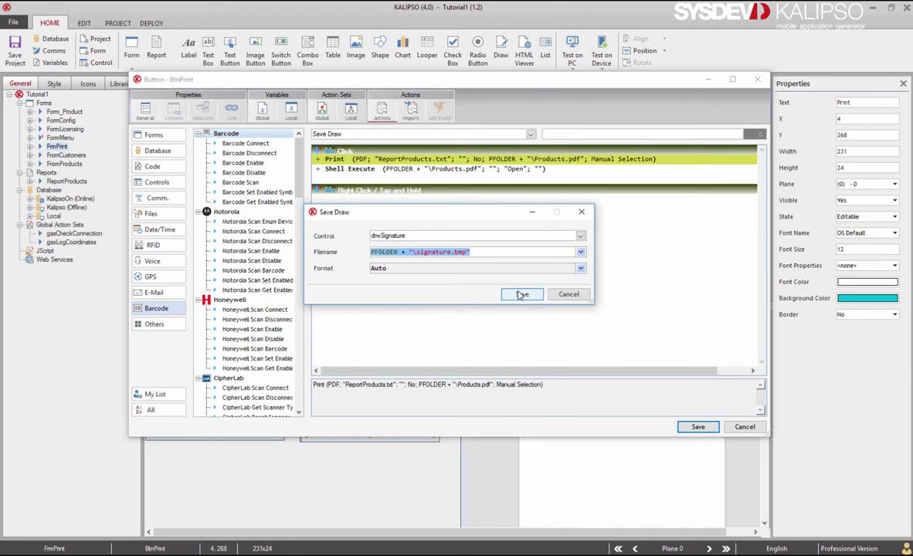
pyautogui.click(523, 295)
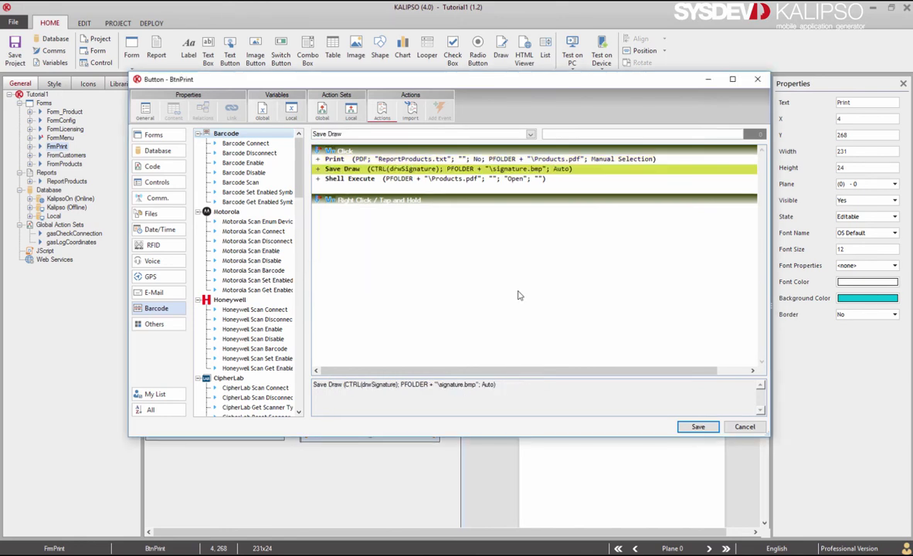
pyautogui.hotkey('ctrl', 'Up')
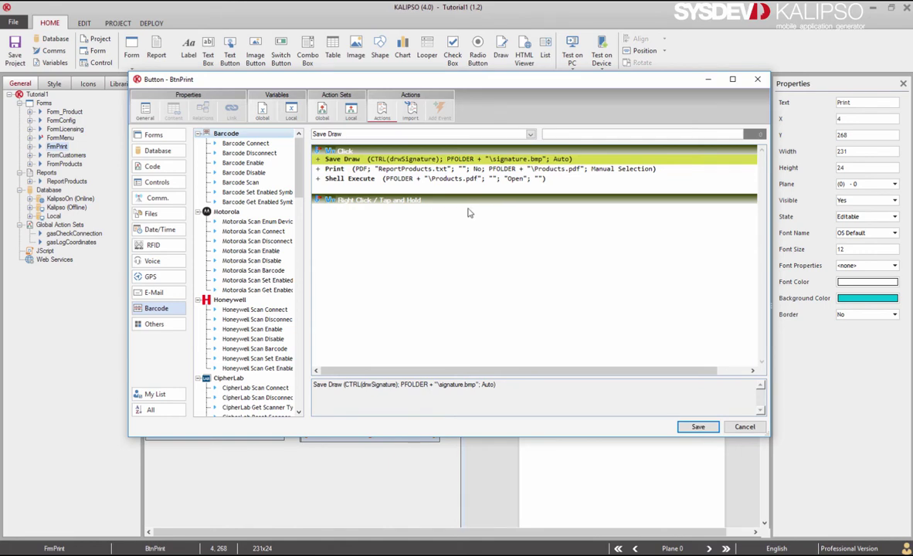
pyautogui.click(698, 427)
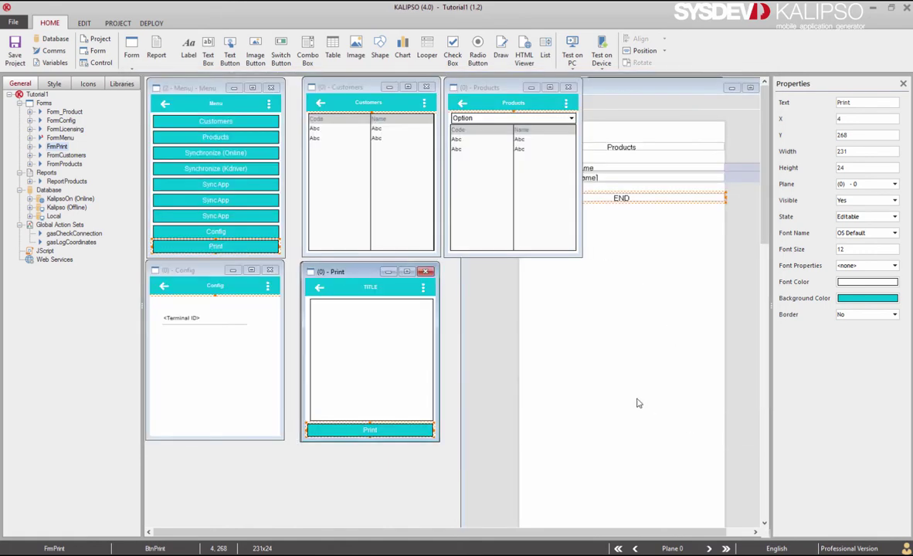
# - Delete the existing actions from the Click event of the Menu form's Print button
pyautogui.doubleClick(225, 248)
pyautogui.click(382, 111)
pyautogui.press('Delete')
pyautogui.press('Left')
pyautogui.press('Return')
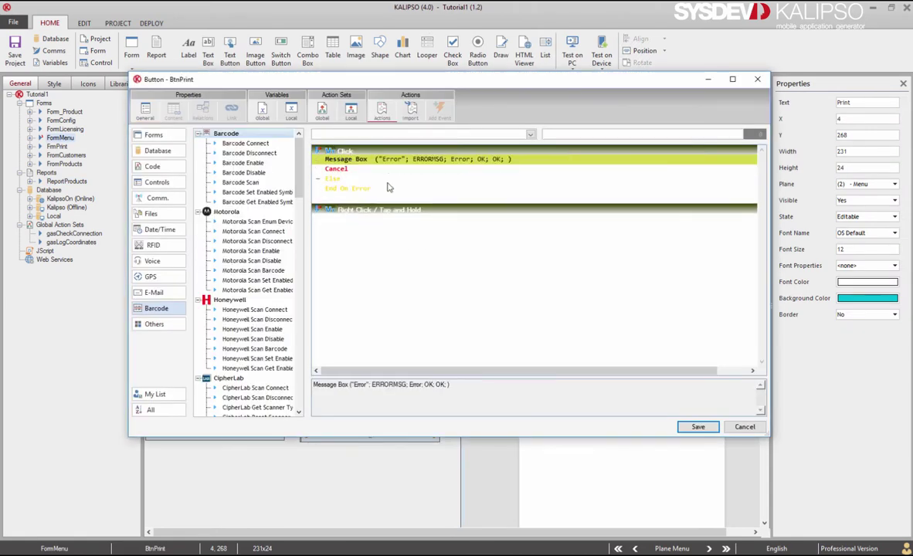
pyautogui.press('Delete')
pyautogui.press('Left')
pyautogui.press('Return')
# - Add a Show Form action for FrmPrint to the Menu Print button's Click event and save the button
pyautogui.write('show form')
pyautogui.press('Return')
pyautogui.click(371, 160)
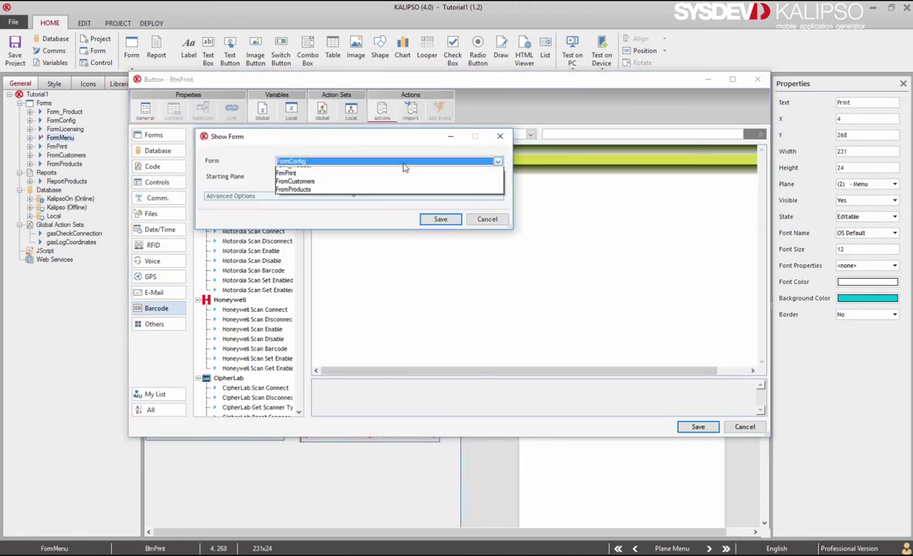
pyautogui.click(360, 201)
pyautogui.click(439, 218)
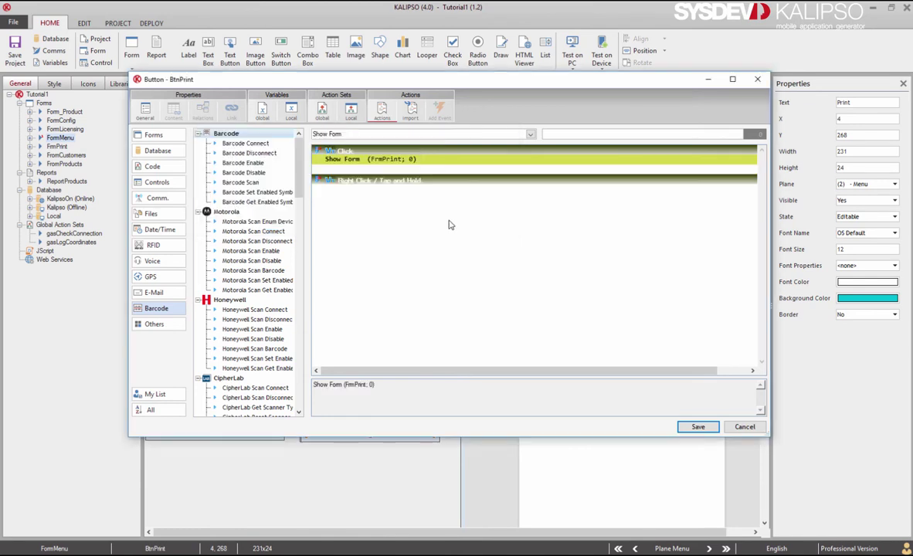
pyautogui.click(699, 430)
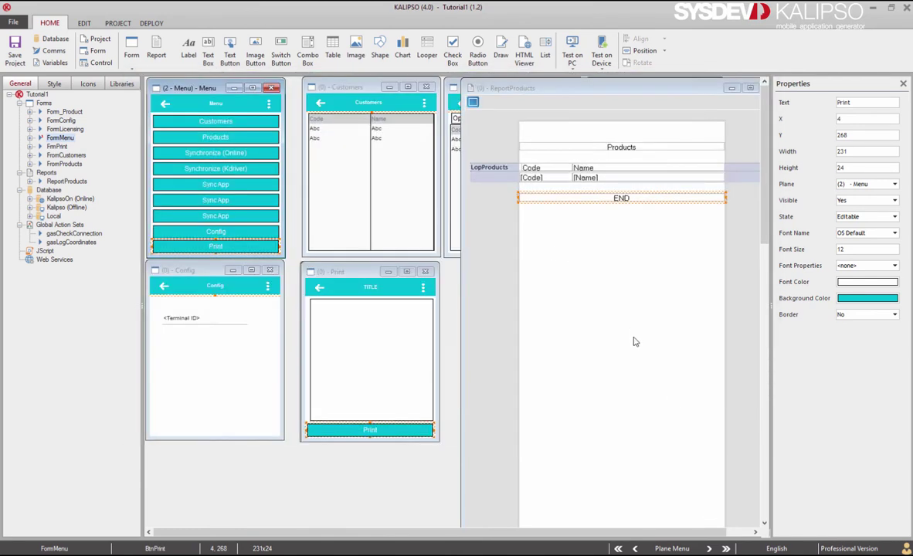
# - Move the END label lower in ReportProducts and place a 50 x 50 mm image named ImageSignature below the products looper
pyautogui.moveTo(627, 204); pyautogui.dragTo(622, 329)
pyautogui.moveTo(535, 177); pyautogui.dragTo(550, 200)
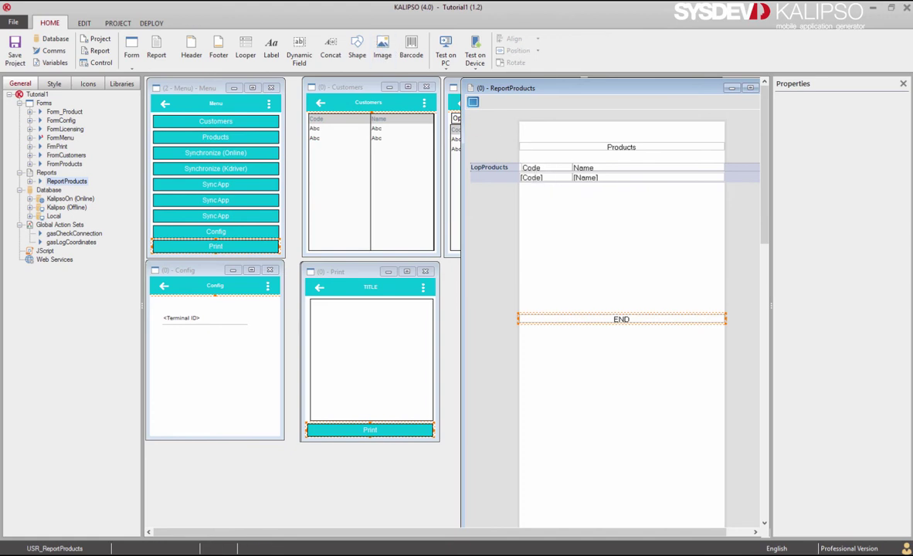
pyautogui.click(302, 131)
pyautogui.press('BackSpace')
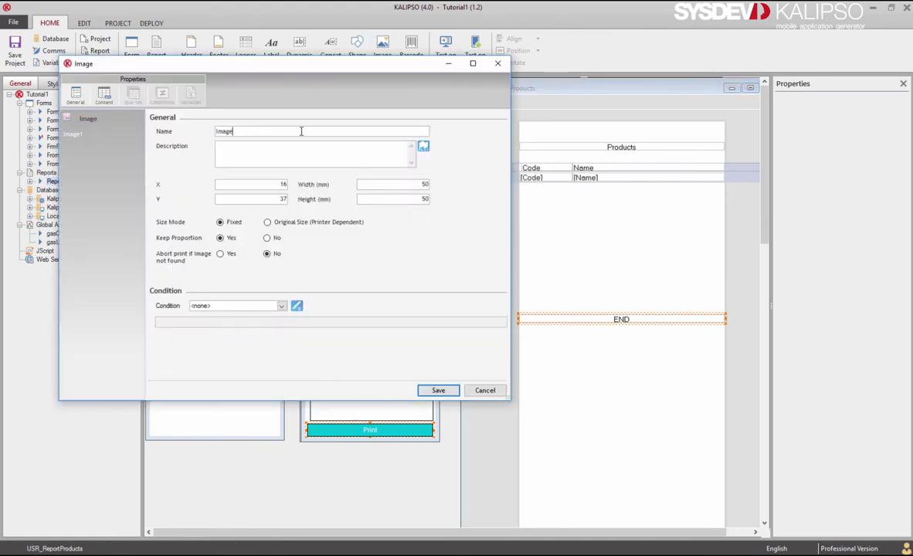
pyautogui.write('Special')
# - Set the ImageSignature content to Expression using the copied signature file path, and save the image
pyautogui.click(103, 95)
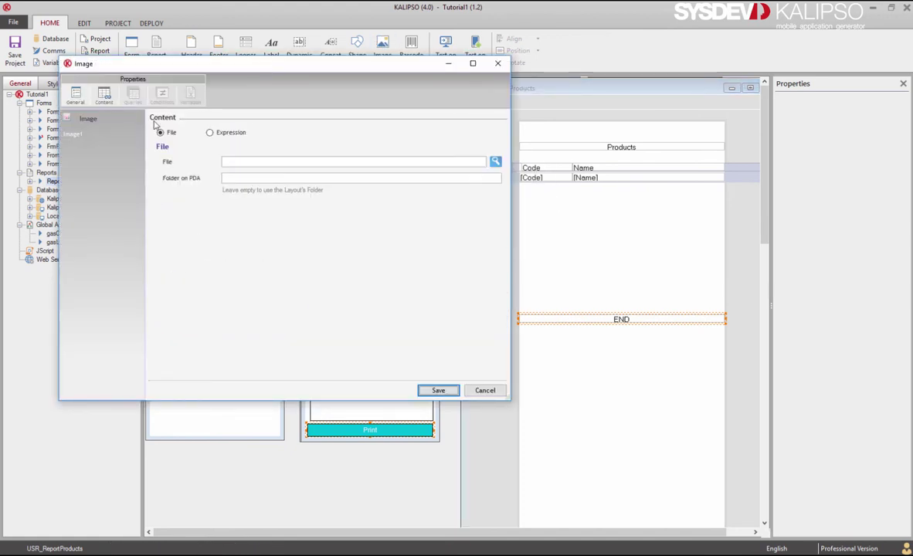
pyautogui.click(209, 132)
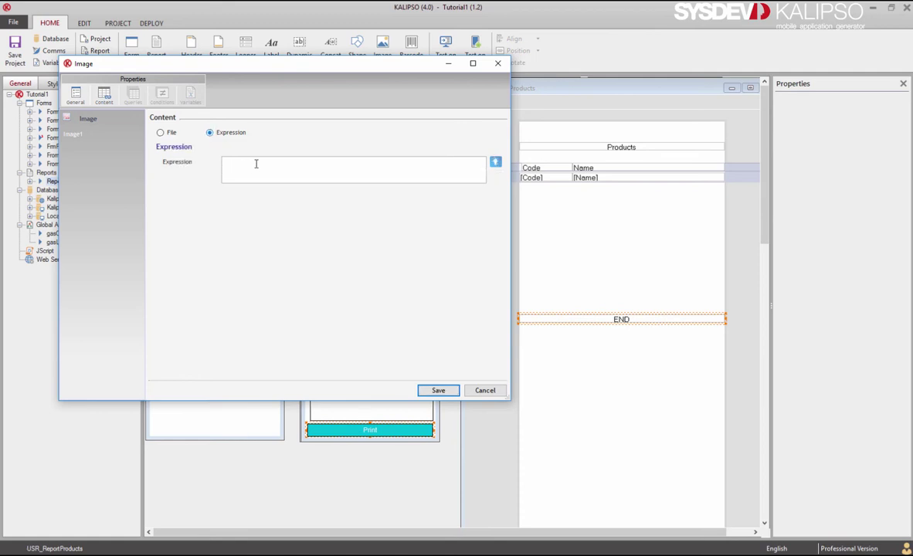
pyautogui.hotkey('ctrl', 'v')
pyautogui.click(437, 391)
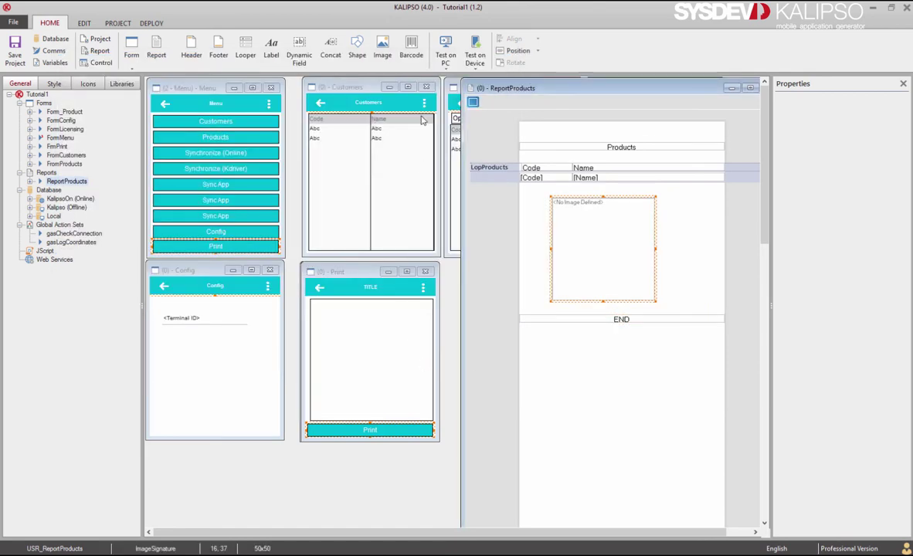
# - Test the project on PC, log in with the user name and password, and open the Print form
pyautogui.click(448, 47)
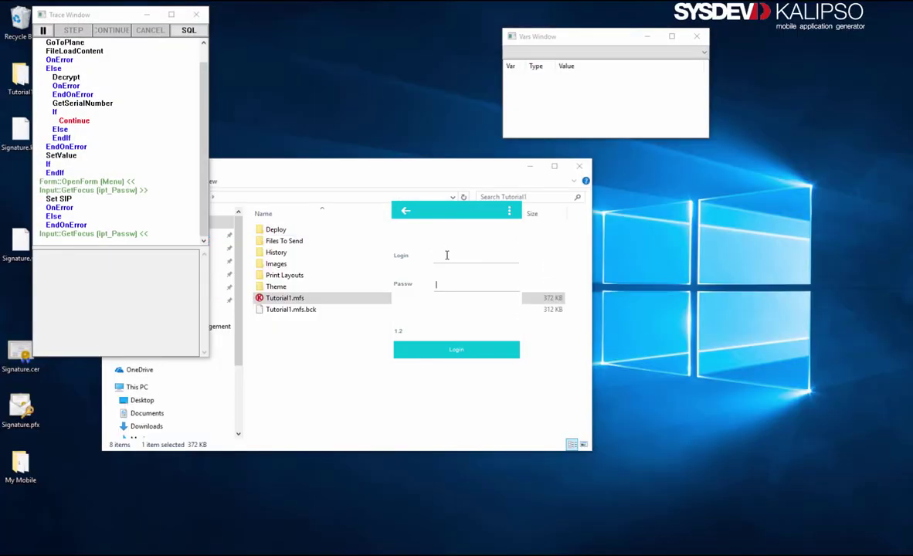
pyautogui.click(447, 256)
pyautogui.write('rogerio')
pyautogui.press('Return')
pyautogui.write('1')
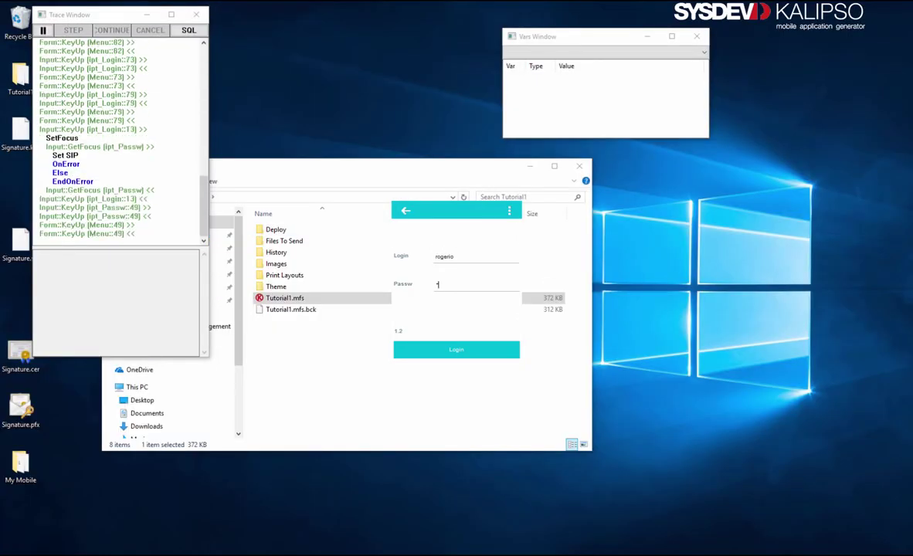
pyautogui.press('Return')
pyautogui.click(457, 353)
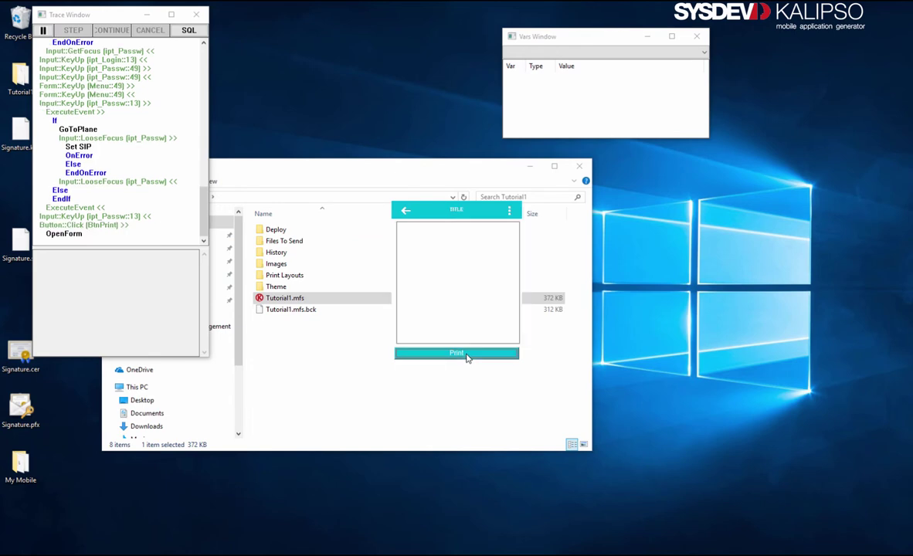
# - Draw a freehand signature on the Print form, print the report, and examine the signature area in Products.pdf
pyautogui.moveTo(499, 242); pyautogui.dragTo(443, 238)
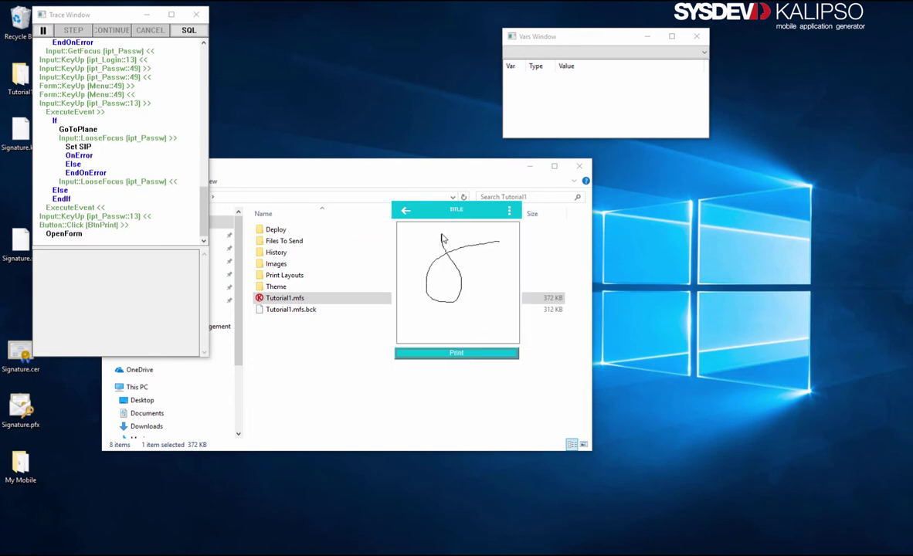
pyautogui.click(466, 354)
pyautogui.scroll(-3, 493, 320)
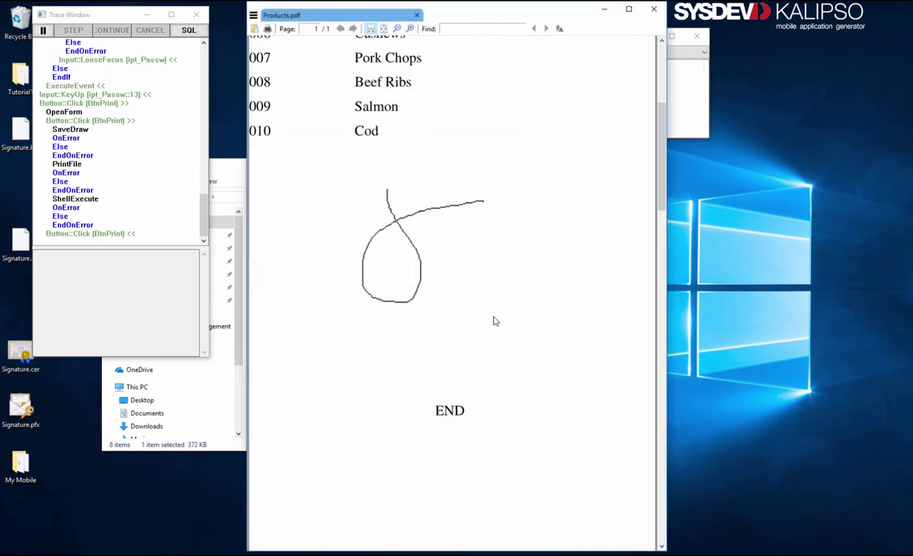
pyautogui.scroll(3, 493, 320)
# - Minimize the PDF, then leave the Print form and log out of the test application
pyautogui.click(606, 11)
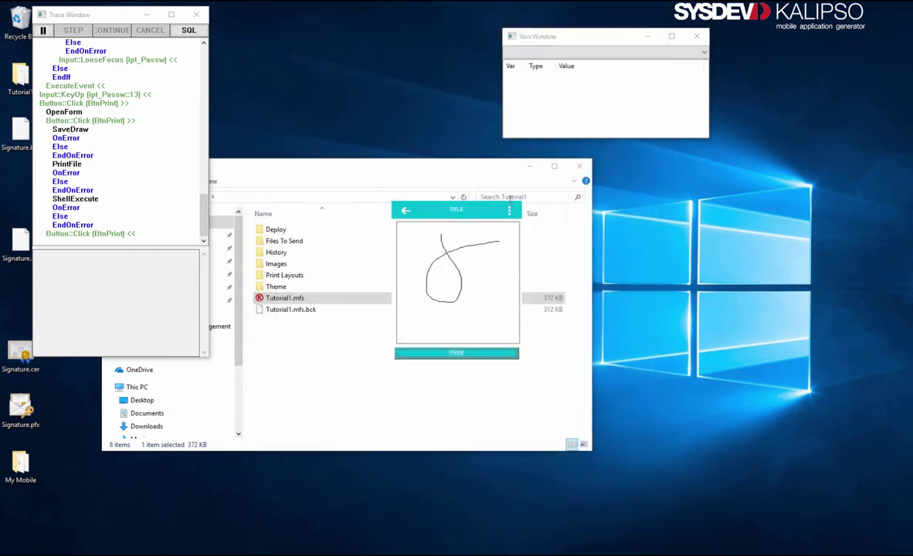
pyautogui.click(406, 211)
pyautogui.click(407, 210)
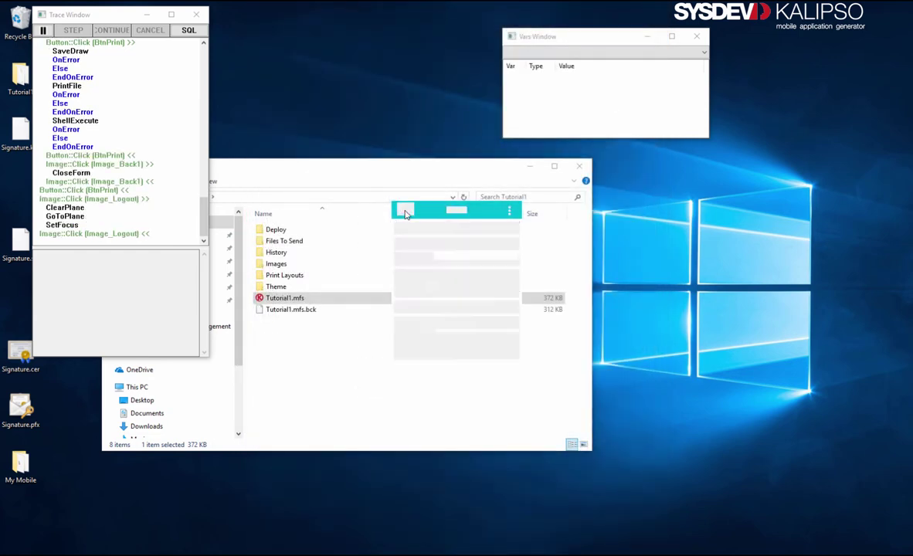
# - Change the text of the Print form's title label to Signature and save the label
pyautogui.click(367, 329)
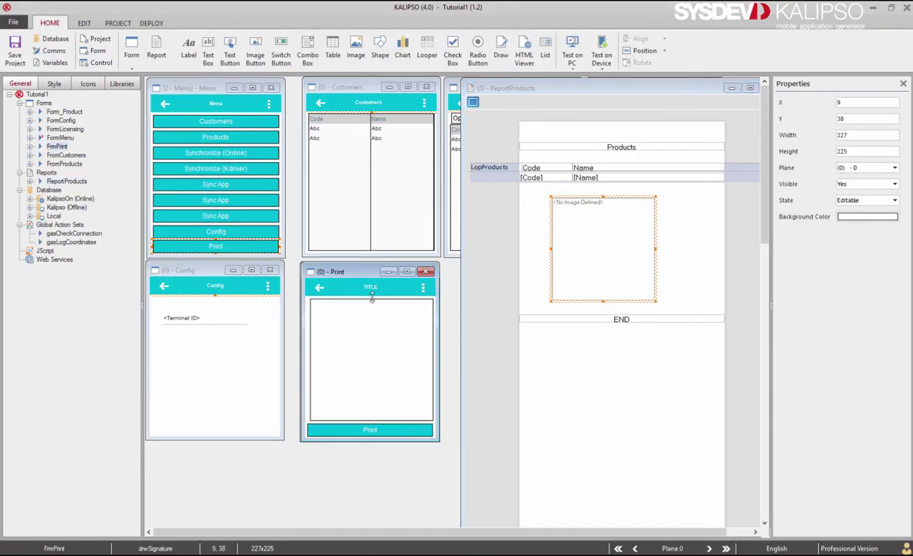
pyautogui.click(371, 289)
pyautogui.doubleClick(371, 289)
pyautogui.doubleClick(353, 200)
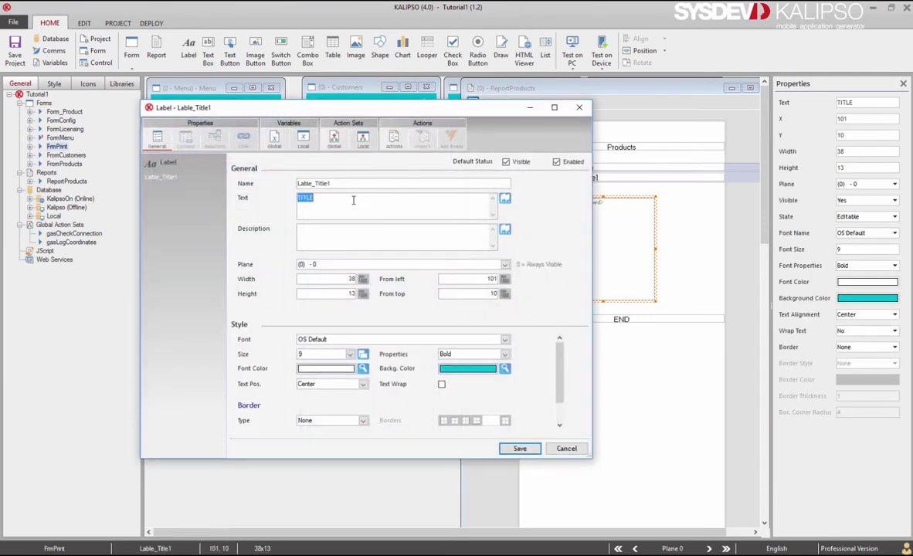
pyautogui.write('Print')
pyautogui.press('BackSpace')
pyautogui.press('BackSpace')
pyautogui.press('BackSpace')
pyautogui.press('BackSpace')
pyautogui.press('BackSpace')
pyautogui.write('Signature')
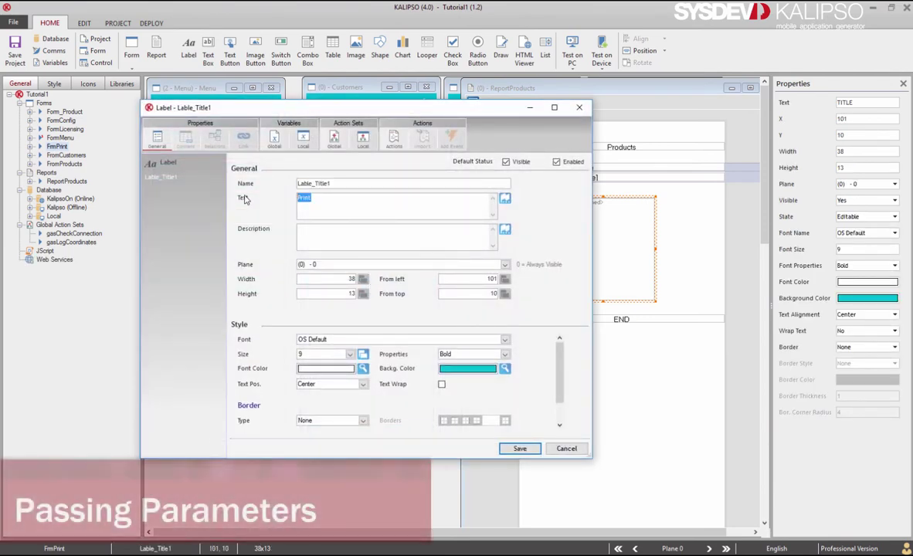
pyautogui.click(520, 449)
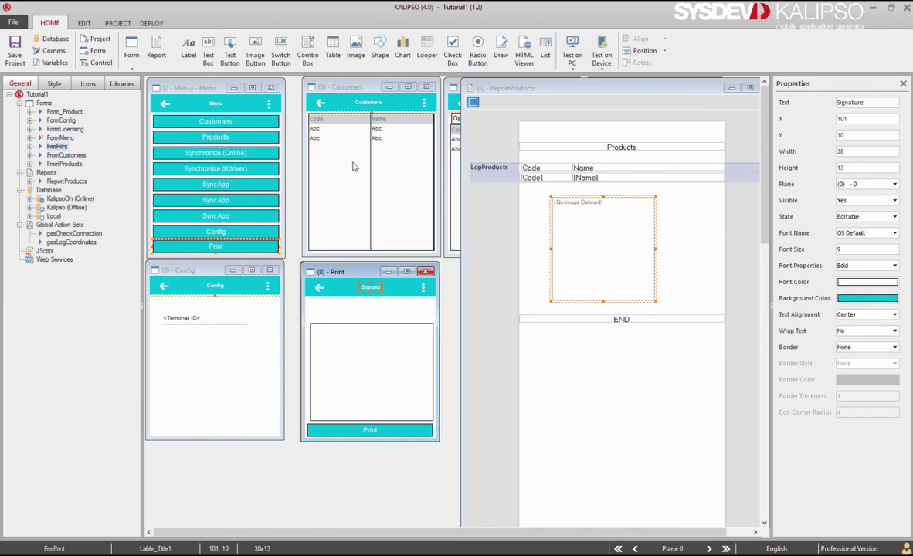
# - Minimize the ReportProducts report and copy the ComboFamilies combo box from the Products form to the Print form
pyautogui.click(731, 88)
pyautogui.click(541, 117)
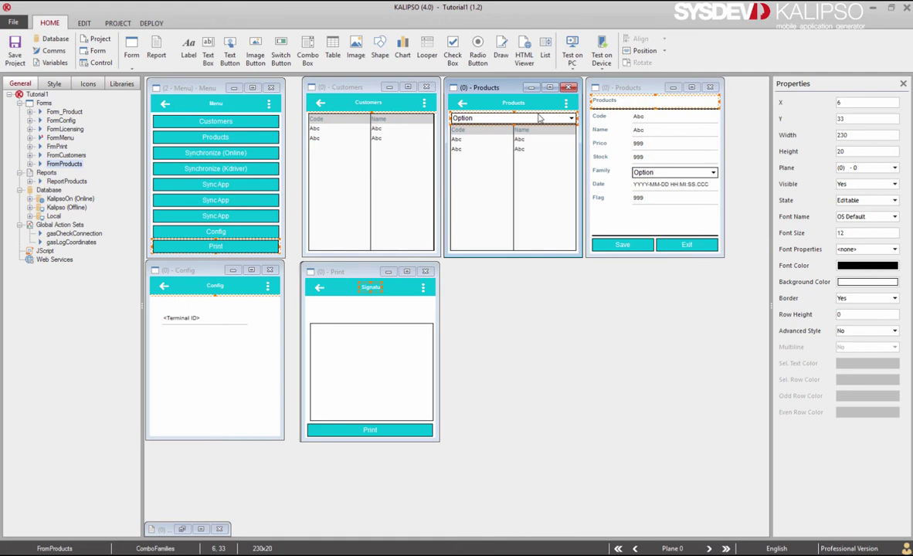
pyautogui.click(363, 310)
pyautogui.hotkey('ctrl', 'v')
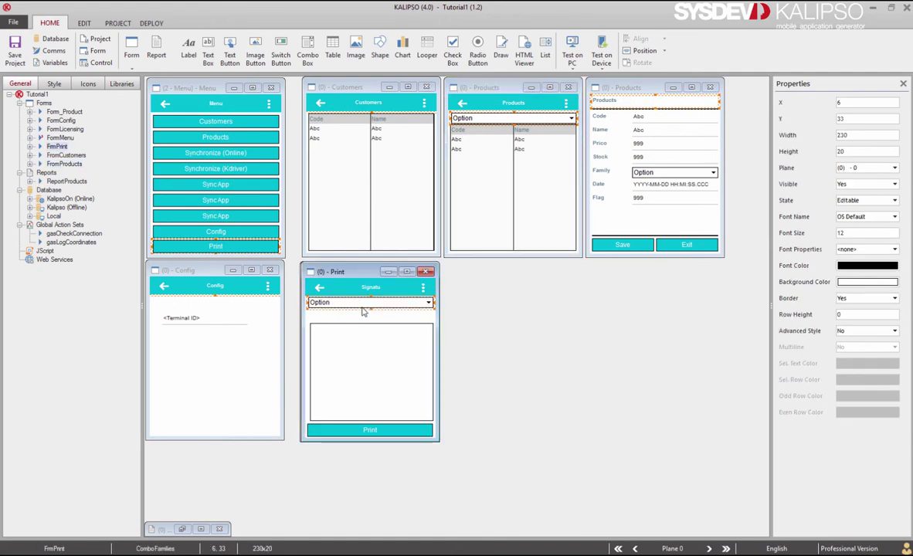
# - Consult the Products form's Open Form actions for ComboFamilies, then open the Print form's actions and save the form
pyautogui.doubleClick(512, 102)
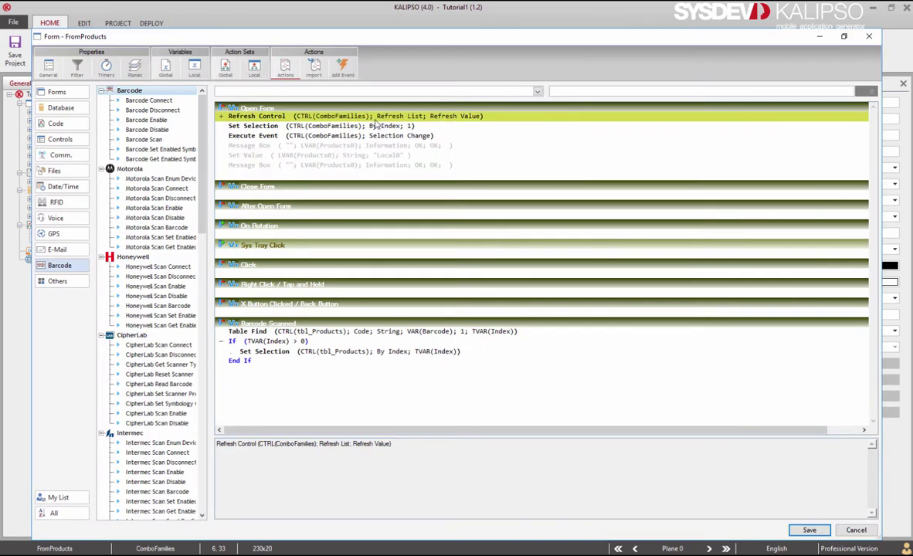
pyautogui.press('Escape')
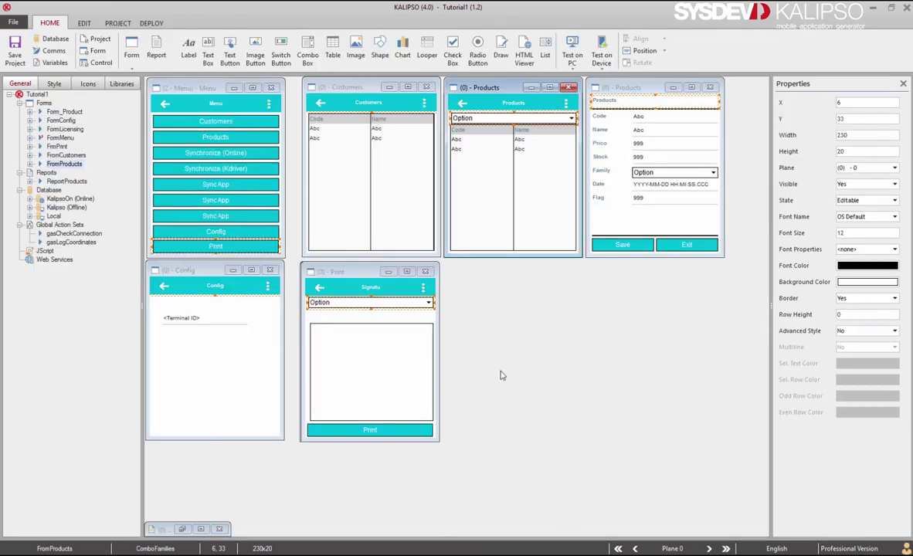
pyautogui.click(403, 321)
pyautogui.doubleClick(402, 320)
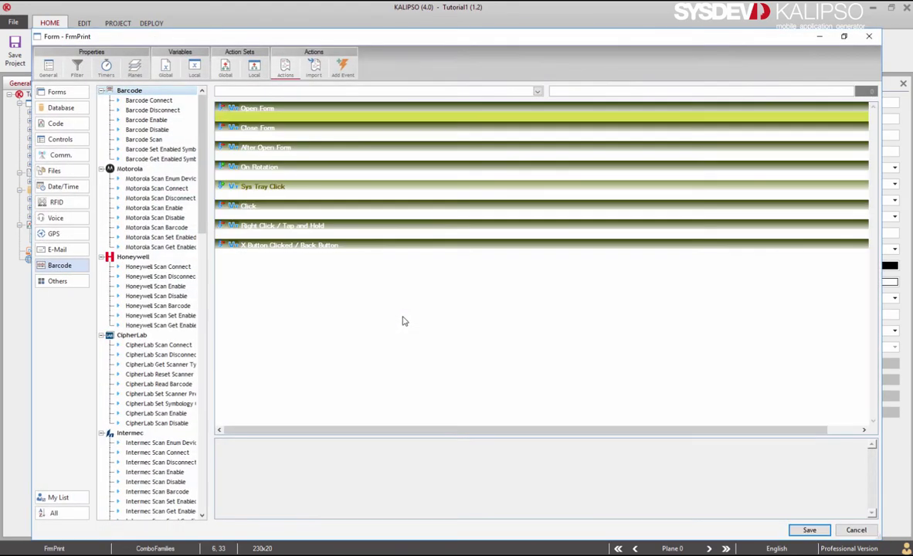
pyautogui.click(810, 530)
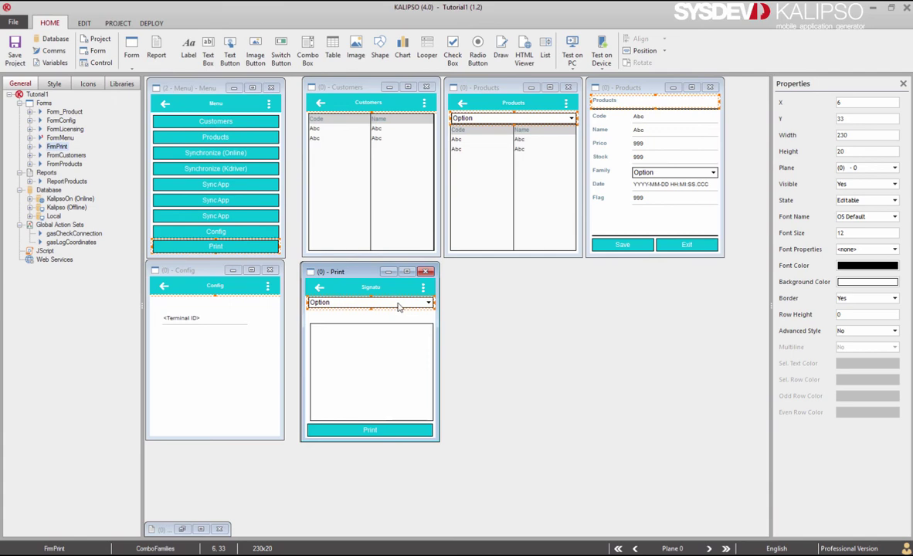
# - Delete the Refresh Control action from the Selection Change event of the Print form's ComboFamilies and save the combo box
pyautogui.doubleClick(371, 302)
pyautogui.click(309, 96)
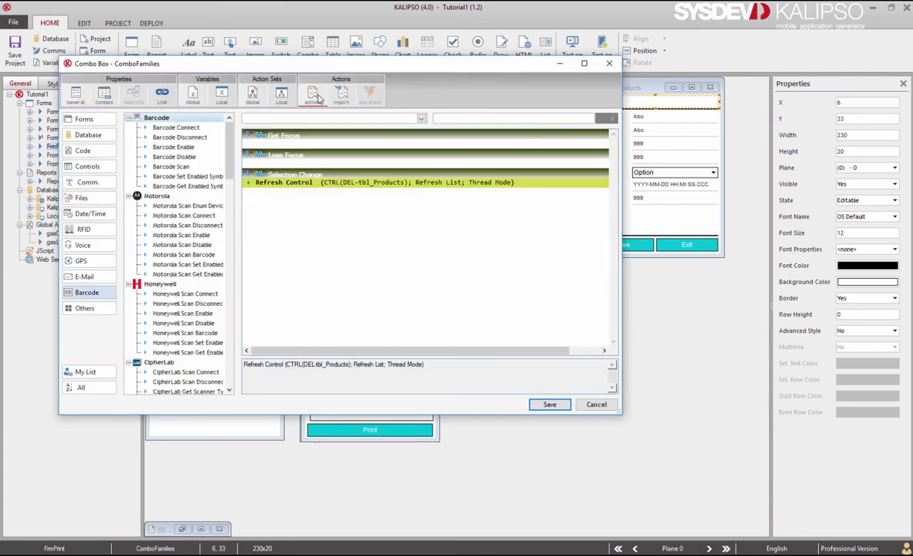
pyautogui.press('Delete')
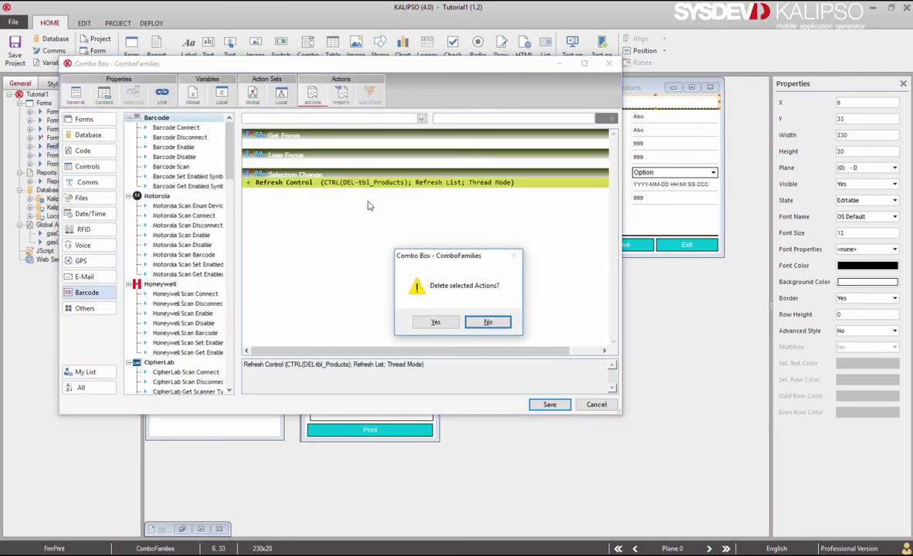
pyautogui.click(449, 325)
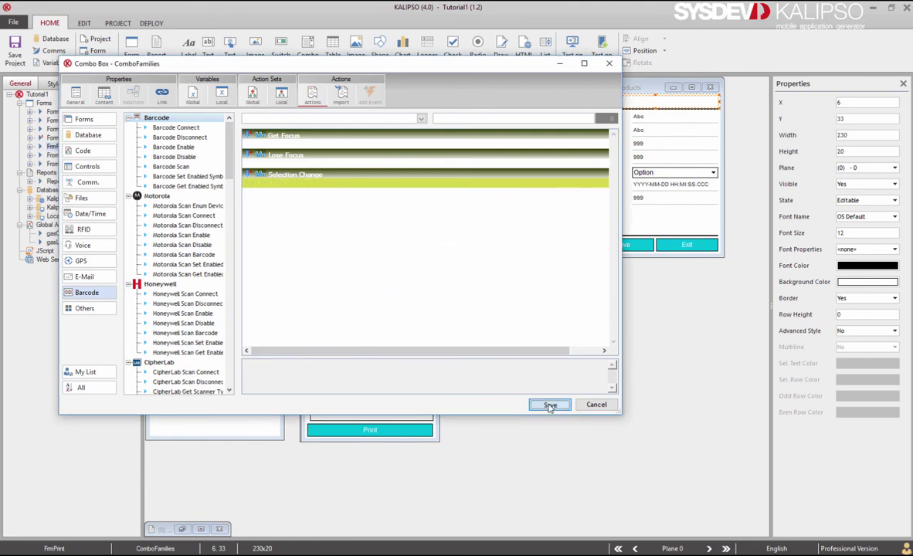
pyautogui.click(547, 404)
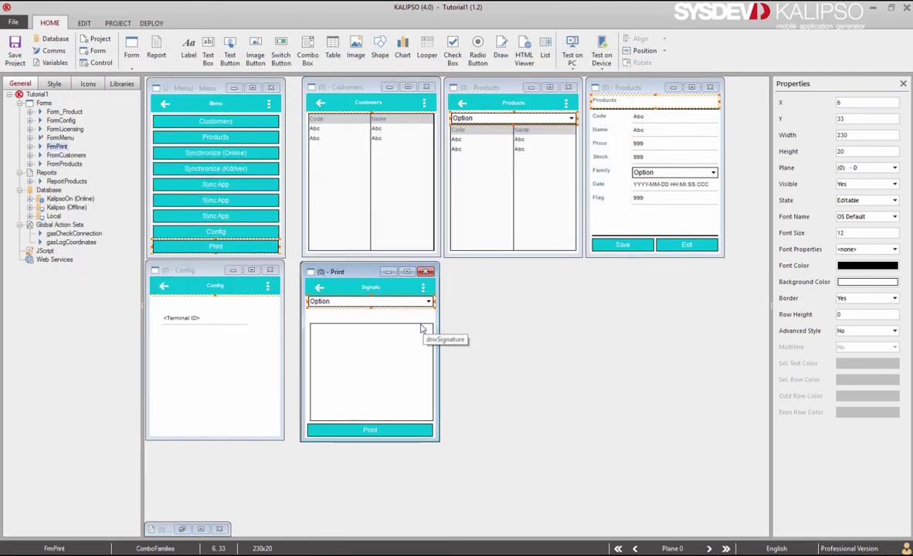
# - Enlarge drwSignature upward to about 227 x 203 and move the Print form's ComboFamilies down to Y 34
pyautogui.click(377, 331)
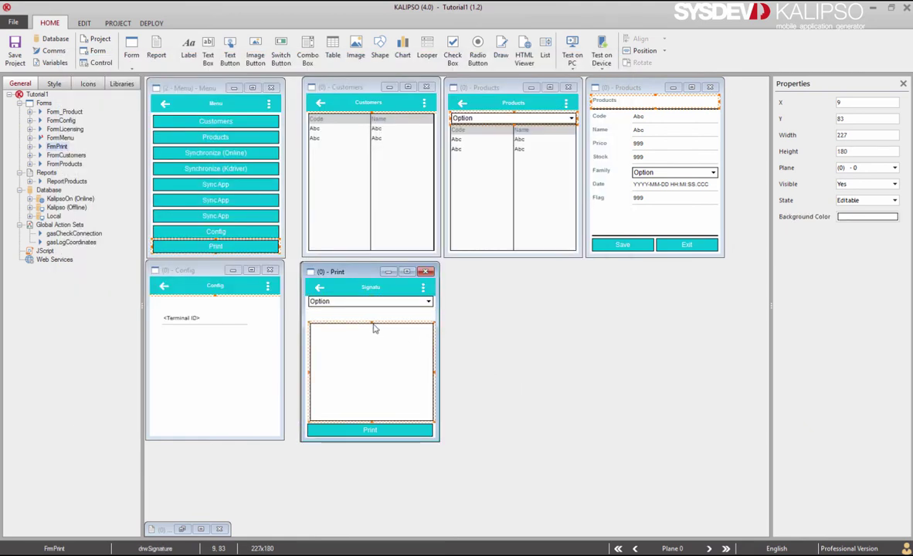
pyautogui.moveTo(373, 326); pyautogui.dragTo(375, 313)
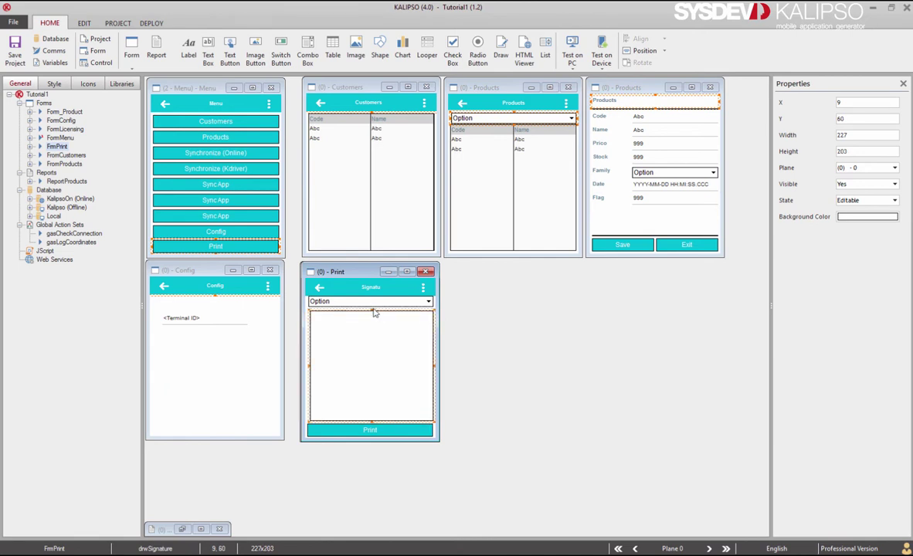
pyautogui.click(377, 305)
pyautogui.press('Down')
pyautogui.press('Down')
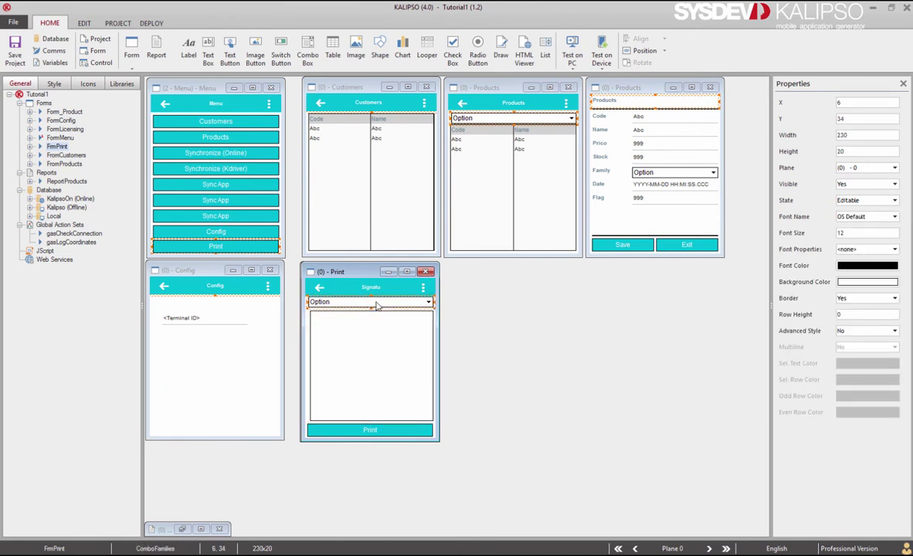
# - Widen the Print form's Signature title label to about 55 and restore the ReportProducts report window
pyautogui.click(376, 289)
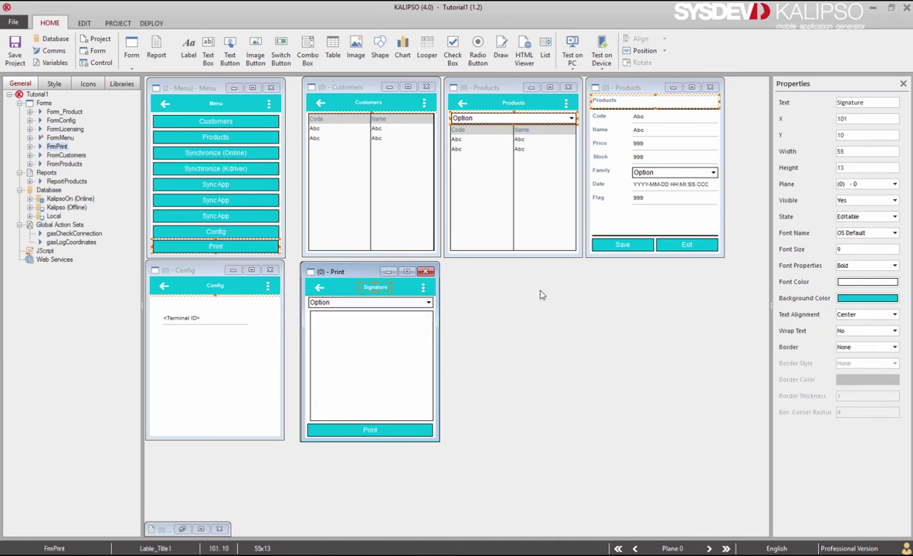
pyautogui.click(182, 529)
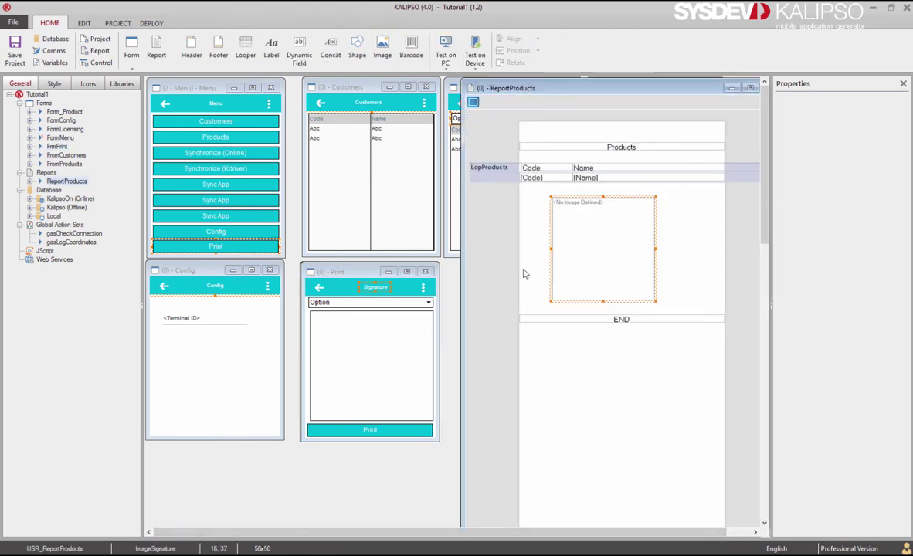
# - Name the ReportProducts report's variable 0 InFamily and save the report
pyautogui.doubleClick(473, 125)
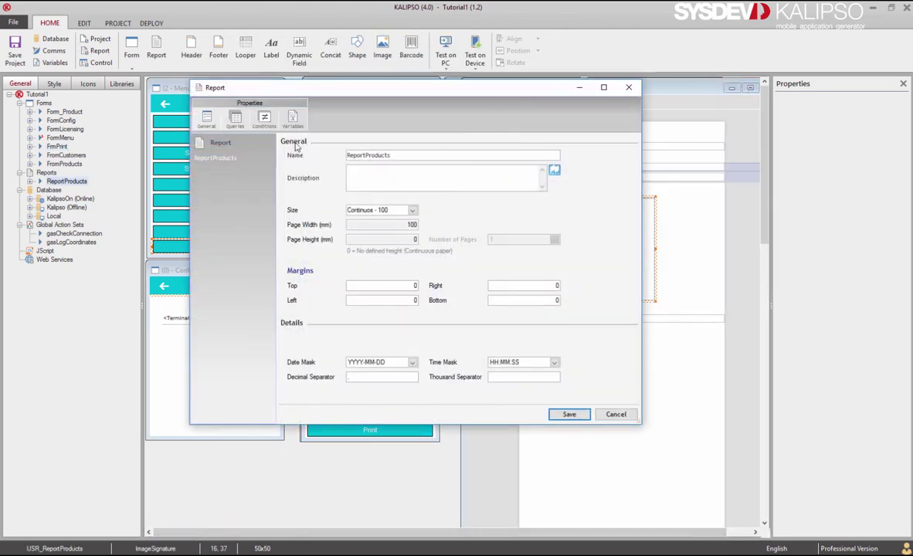
pyautogui.click(264, 116)
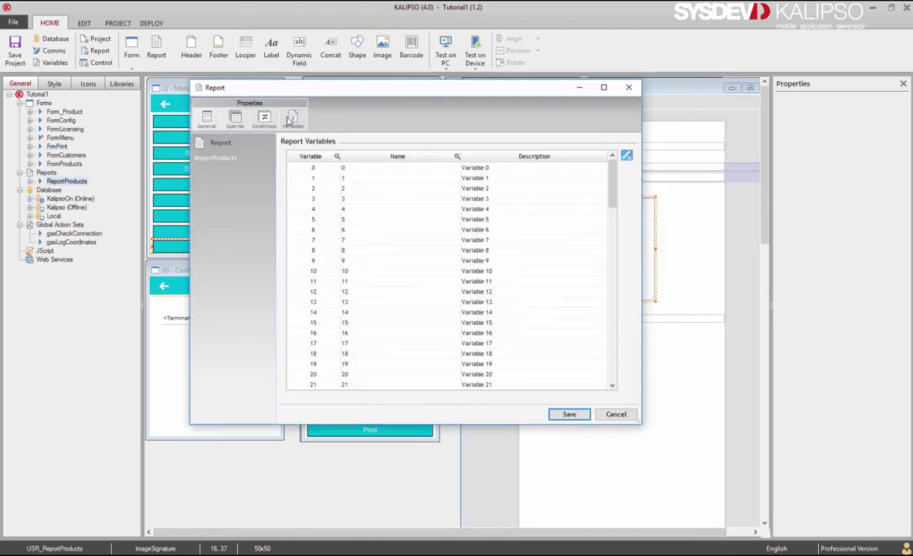
pyautogui.doubleClick(418, 168)
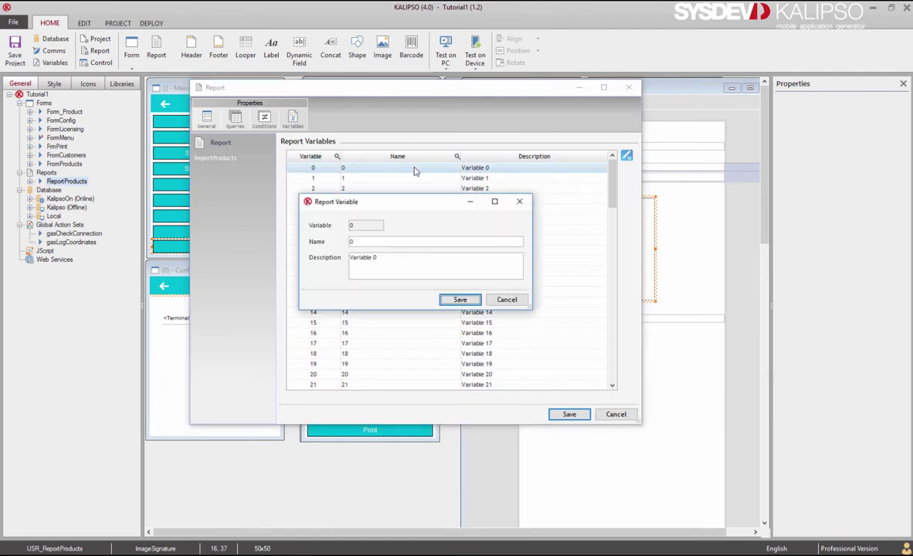
pyautogui.click(460, 300)
pyautogui.click(569, 414)
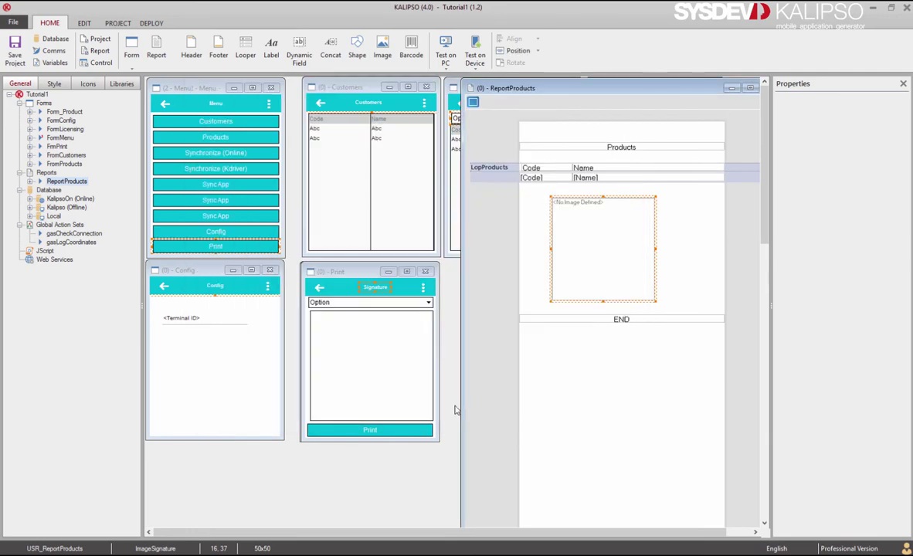
# - Pass CTRL(ComboFamilies) to the InFamily parameter of BtnPrint's Print action in the Print form and save the button
pyautogui.doubleClick(371, 430)
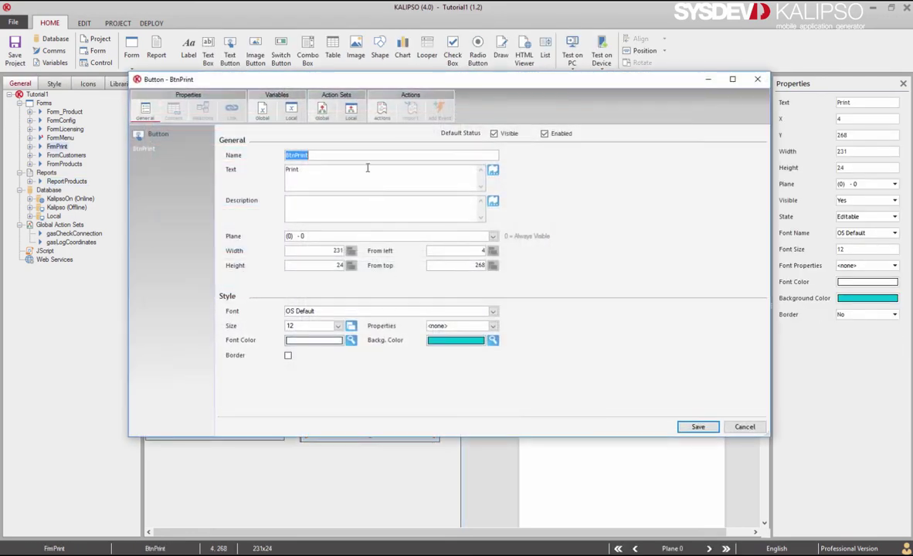
pyautogui.click(380, 111)
pyautogui.doubleClick(363, 168)
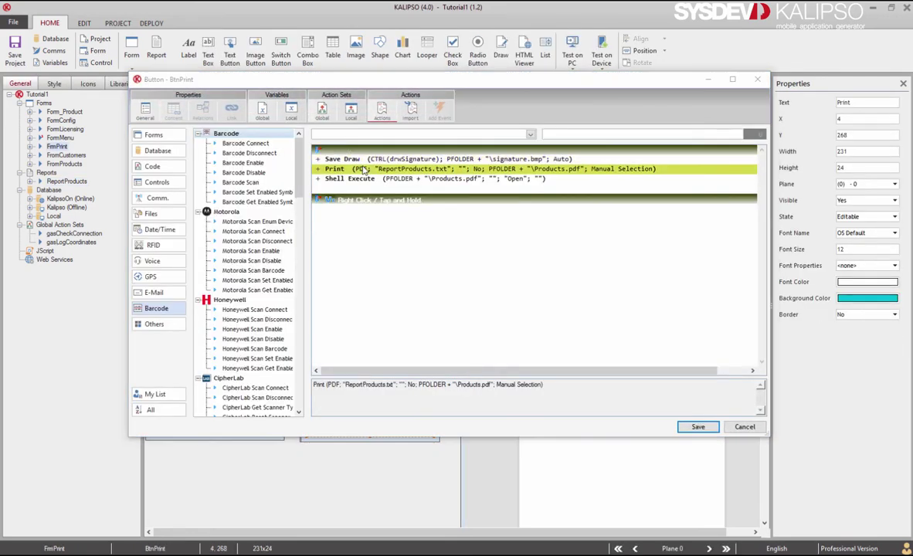
pyautogui.click(370, 179)
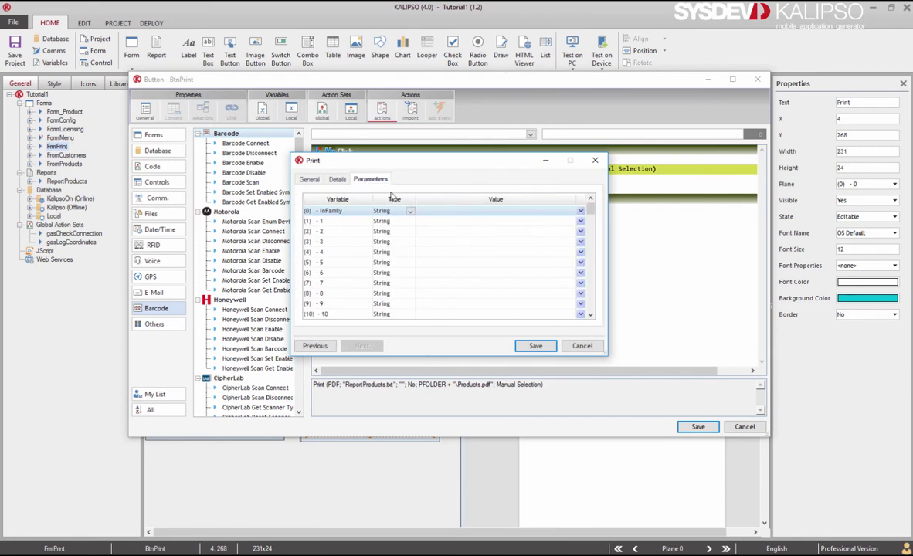
pyautogui.click(581, 214)
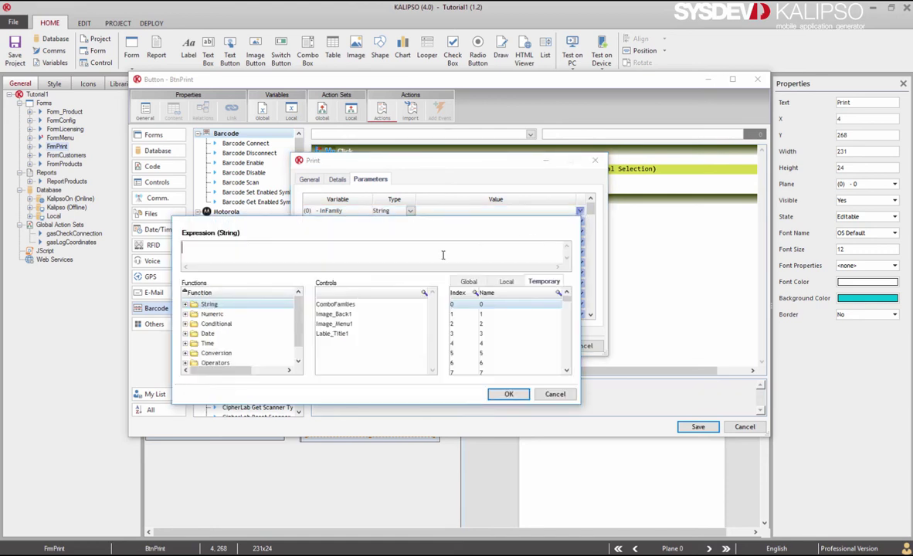
pyautogui.doubleClick(351, 306)
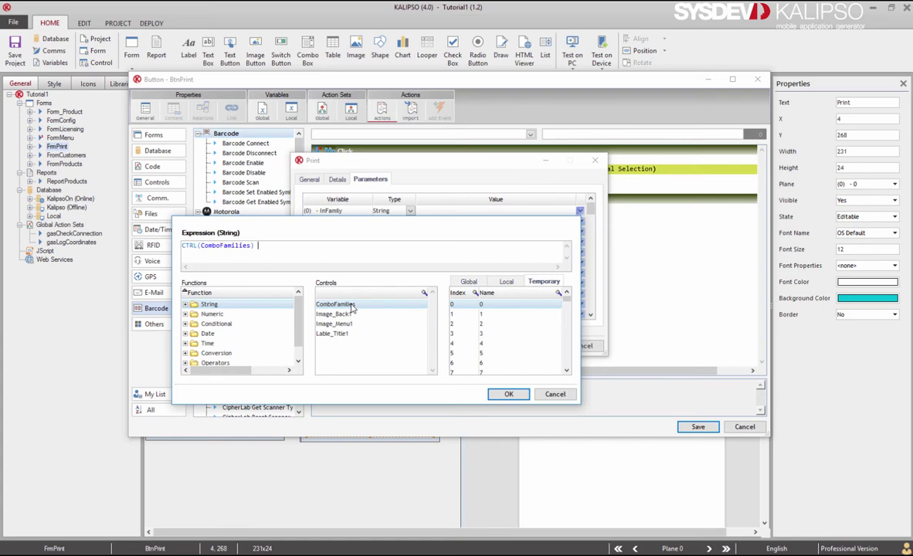
pyautogui.click(507, 394)
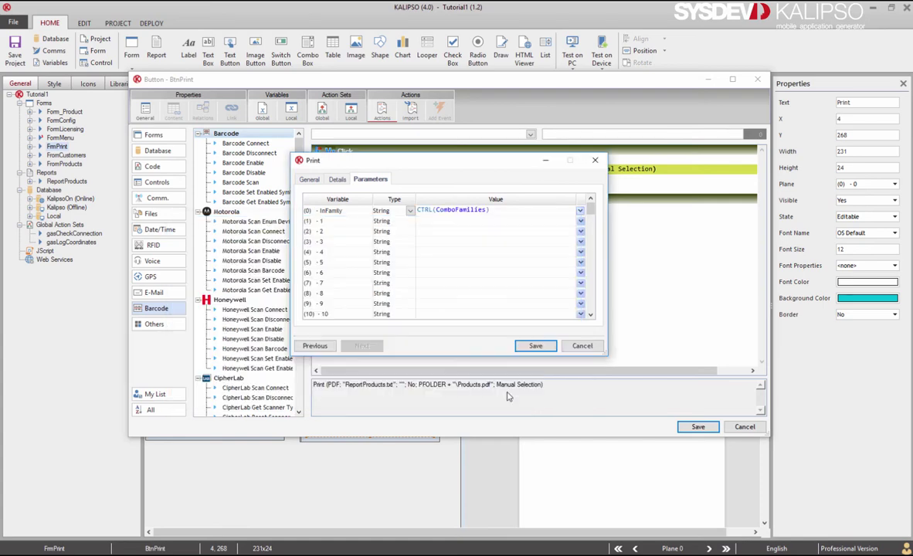
pyautogui.click(537, 346)
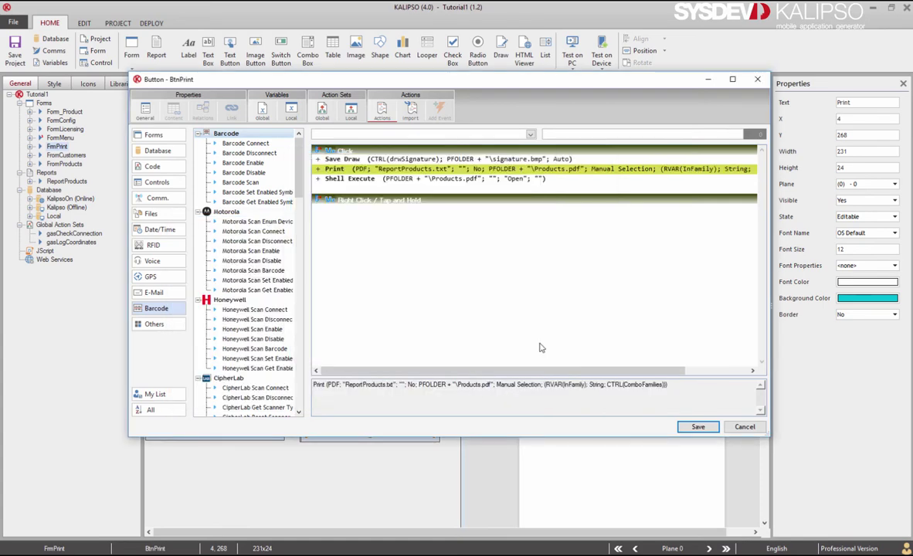
pyautogui.click(696, 426)
# - Filter the report's Products query with WHERE Family LIKE '"+ RVAR(InFamily)+"'" and save the query and report
pyautogui.doubleClick(594, 356)
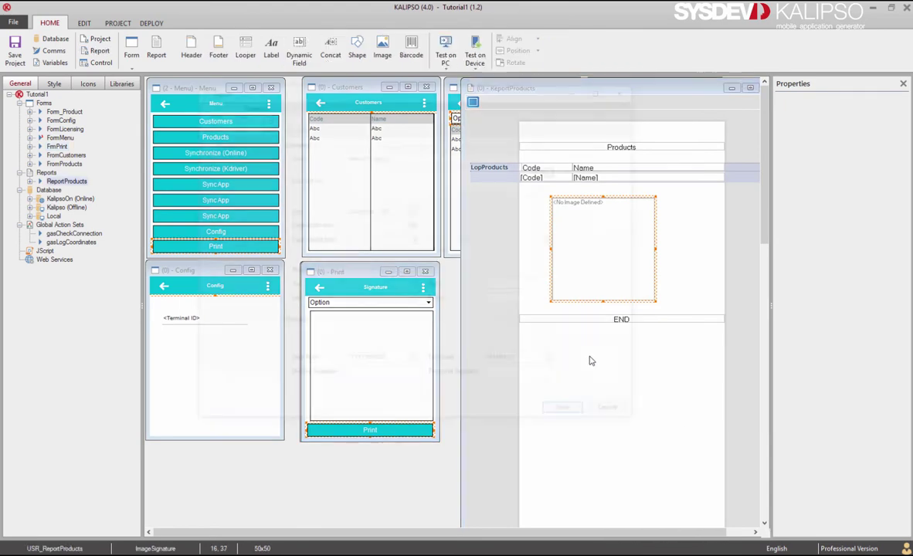
pyautogui.click(241, 118)
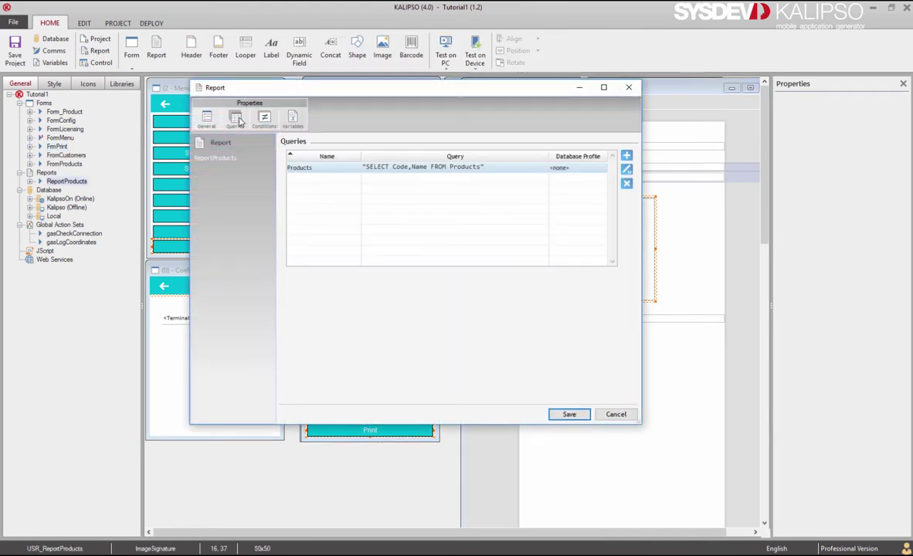
pyautogui.doubleClick(418, 169)
pyautogui.click(354, 217)
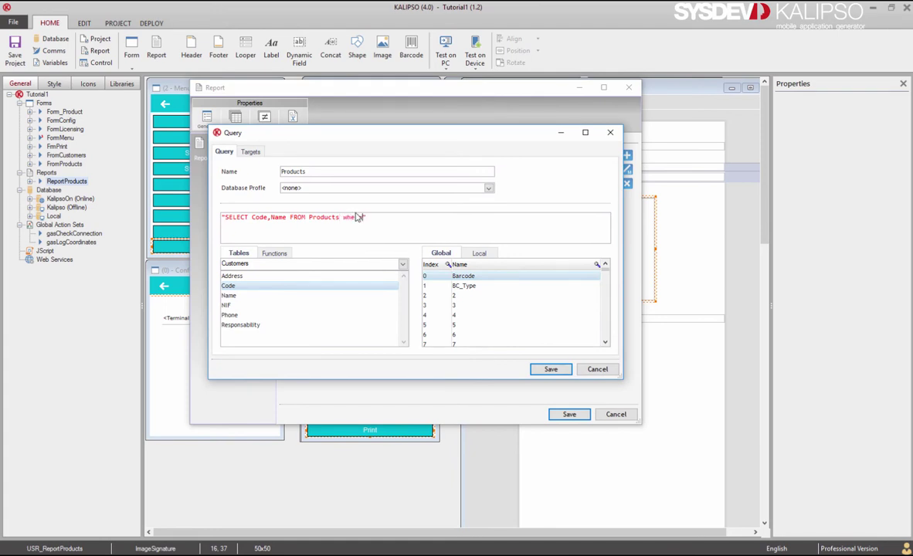
pyautogui.write("WHERE Family LIKE '")
pyautogui.click(479, 253)
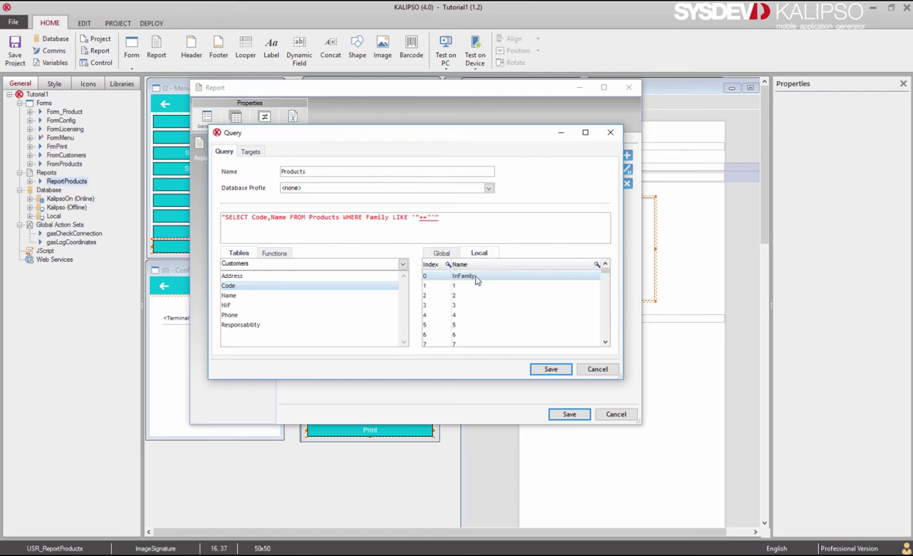
pyautogui.doubleClick(478, 278)
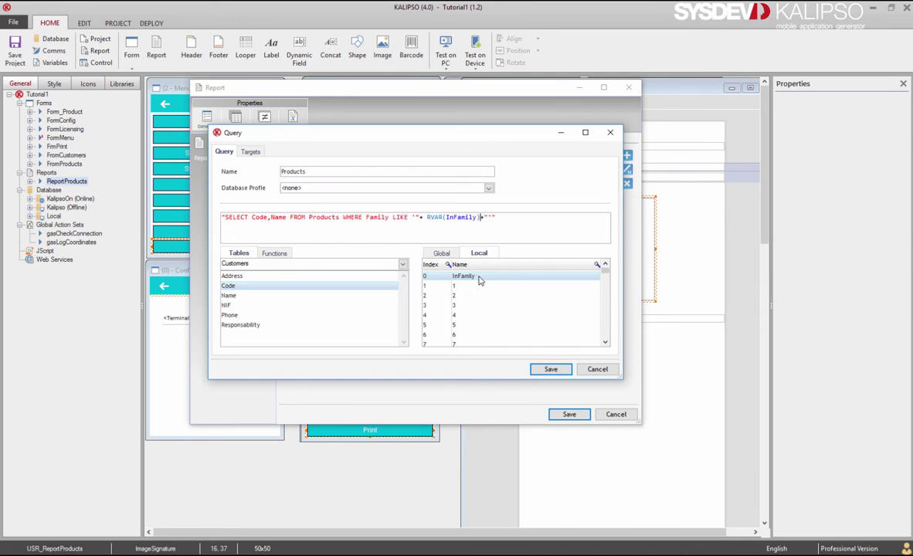
pyautogui.click(547, 369)
pyautogui.click(570, 415)
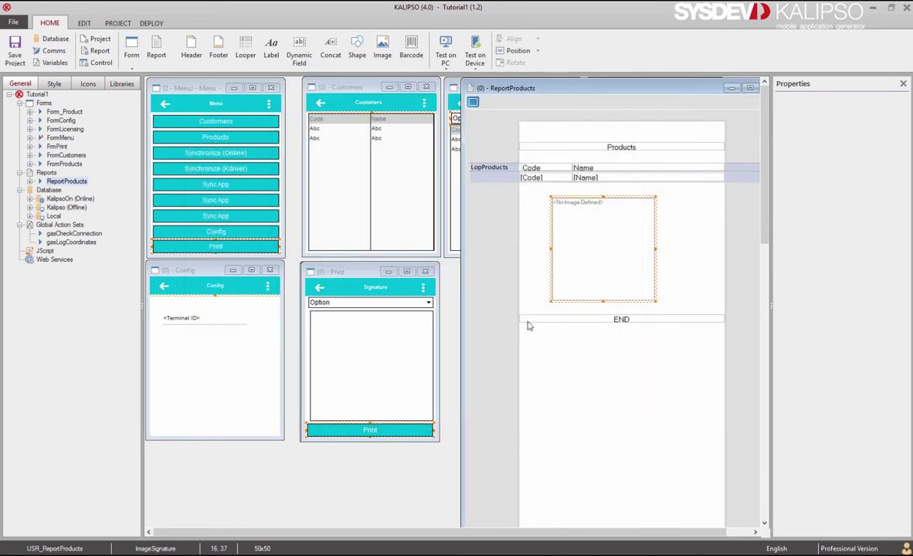
# - Test the project on the PC, log in with the login name and password, and open the Print form
pyautogui.click(445, 51)
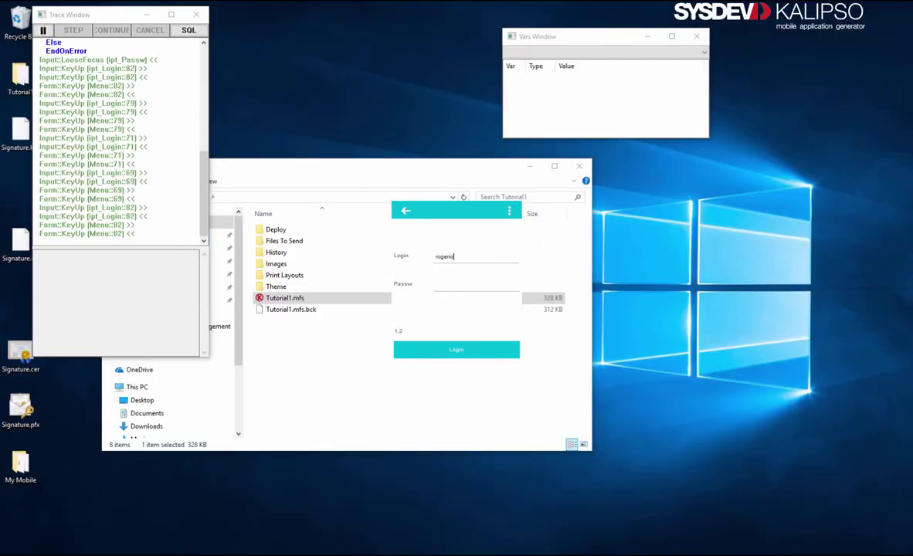
pyautogui.press('Return')
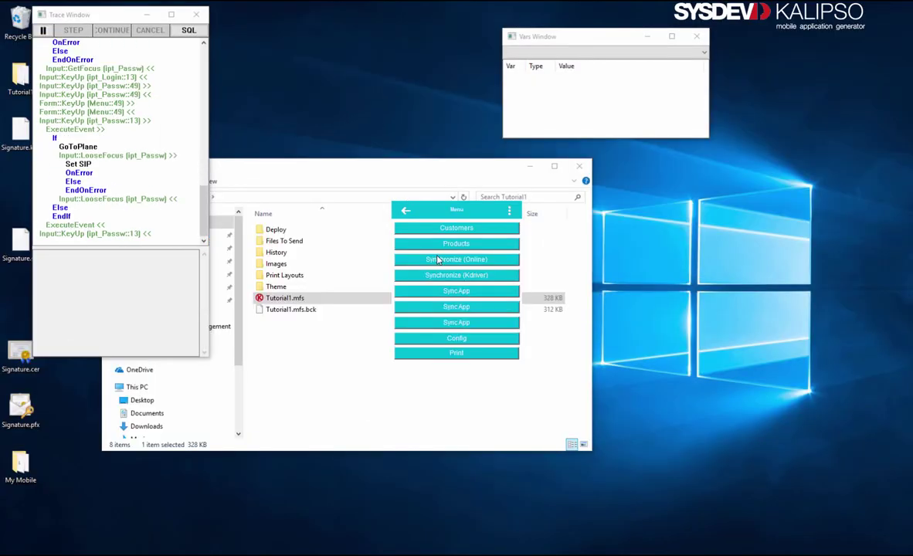
pyautogui.click(458, 355)
# - Print the report for --- ALL --- families with a drawn signature stroke, then review and minimize Products.pdf
pyautogui.click(514, 225)
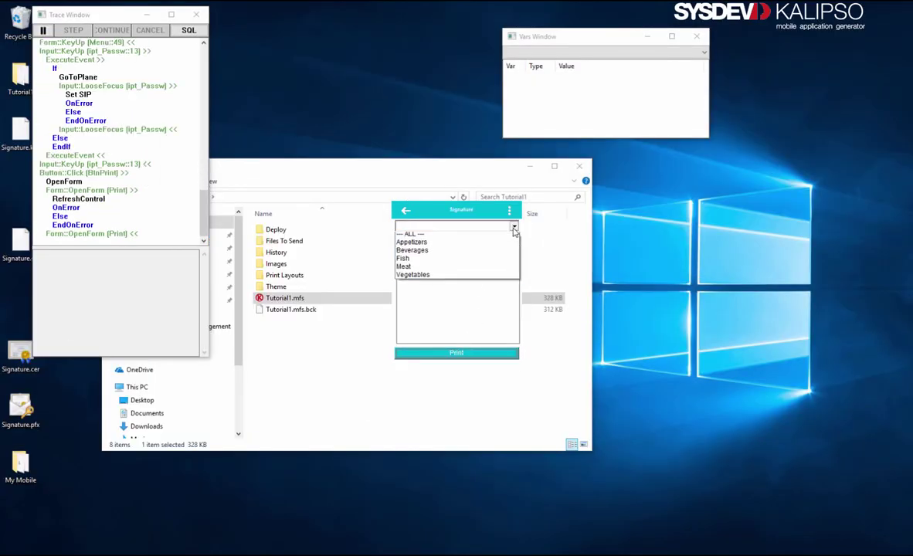
pyautogui.click(508, 238)
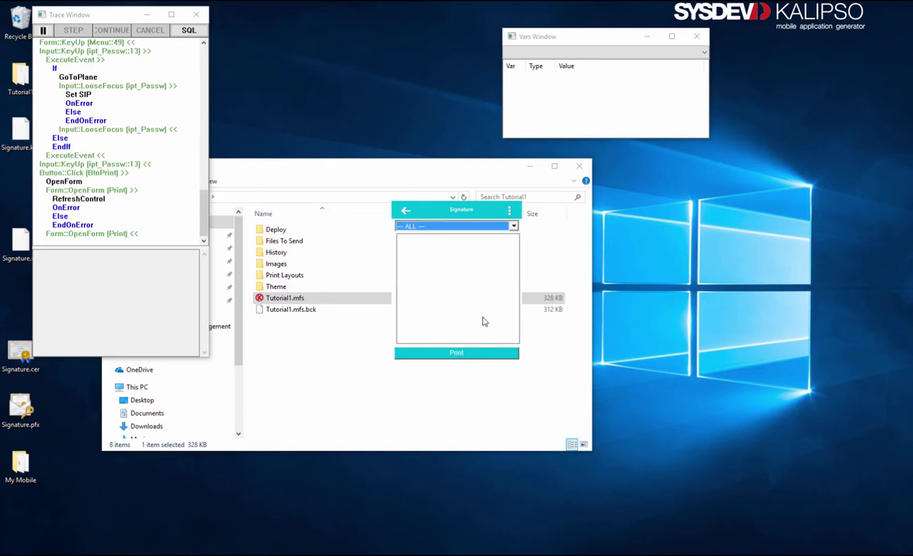
pyautogui.moveTo(483, 311); pyautogui.dragTo(450, 246)
pyautogui.click(459, 355)
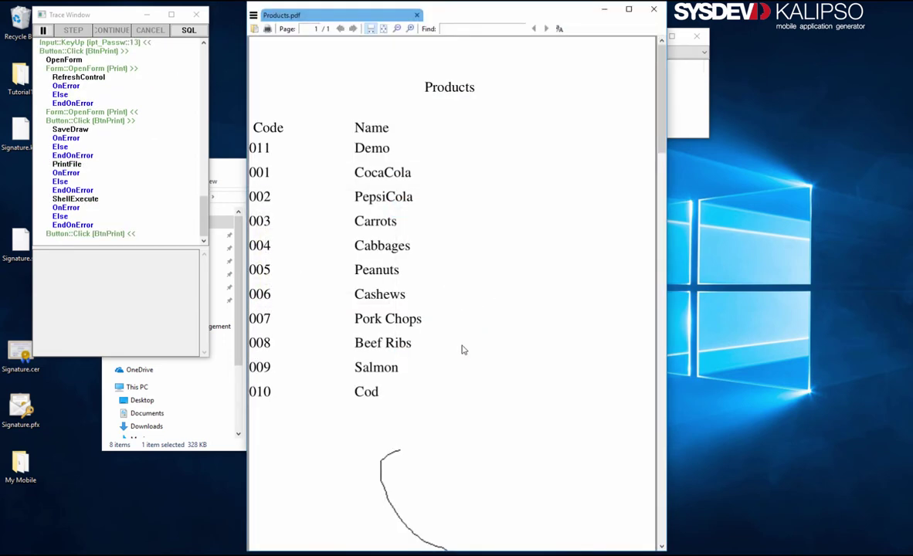
pyautogui.scroll(-1, 460, 313)
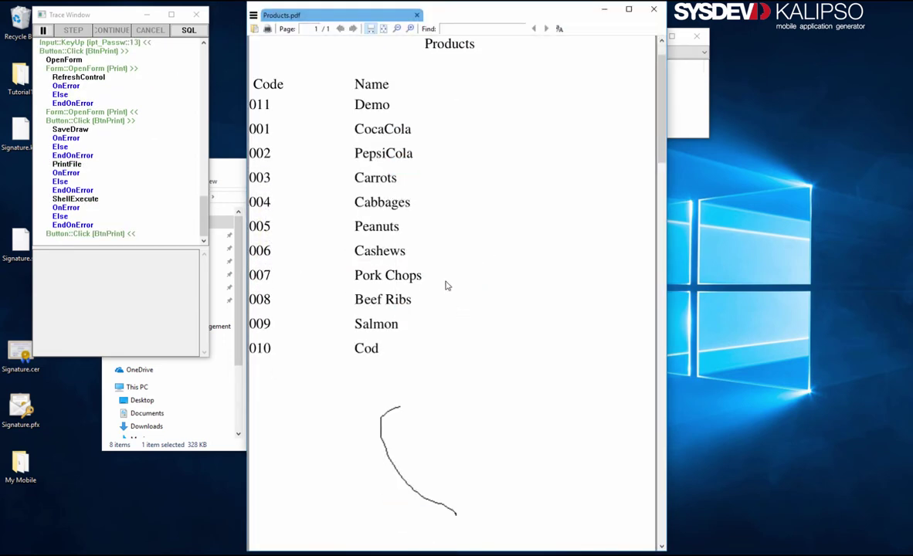
pyautogui.click(604, 9)
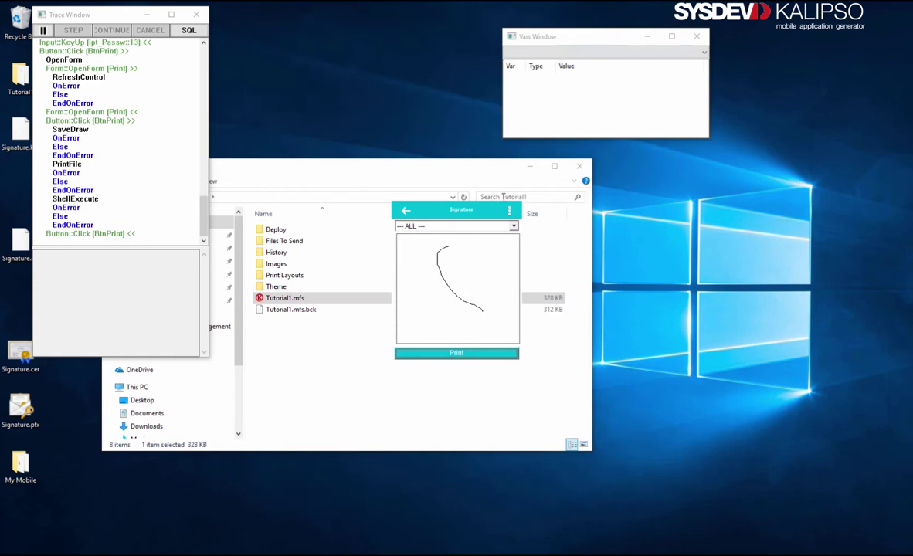
# - Print the report for the Appetizers family with a second crossing signature stroke, minimize the PDF and exit the test app
pyautogui.click(490, 226)
pyautogui.click(473, 248)
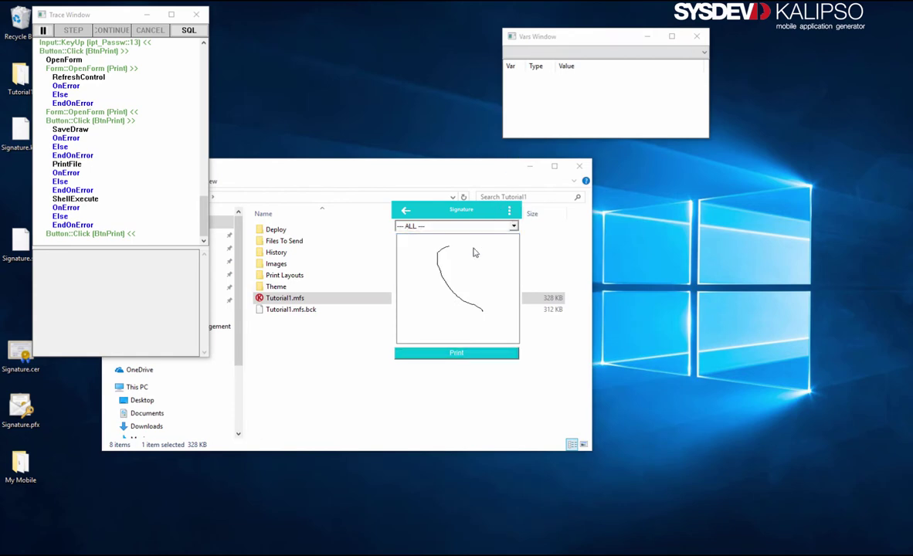
pyautogui.moveTo(488, 247); pyautogui.dragTo(411, 303)
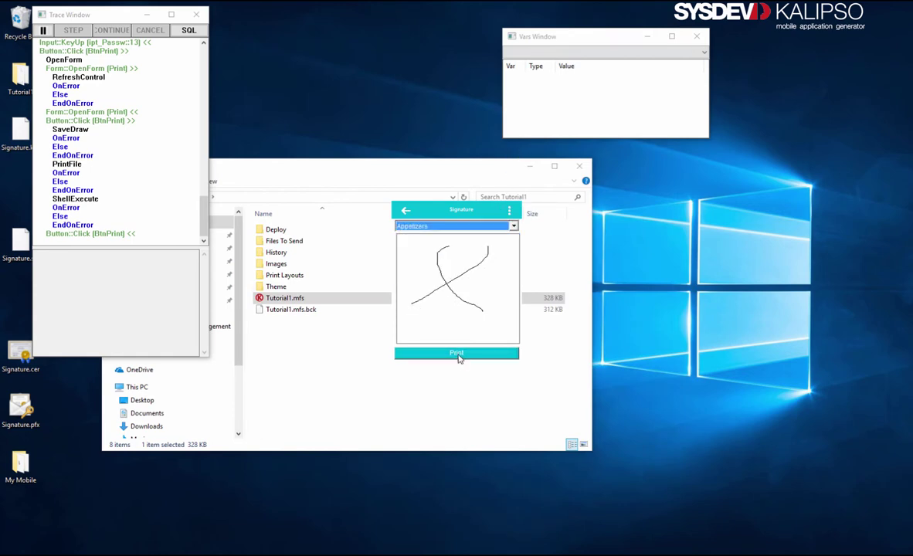
pyautogui.click(458, 354)
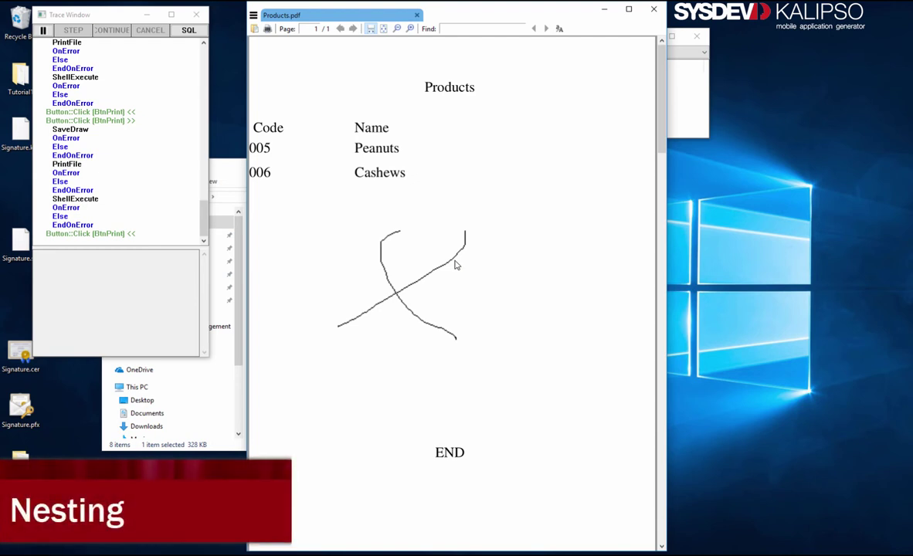
pyautogui.click(605, 9)
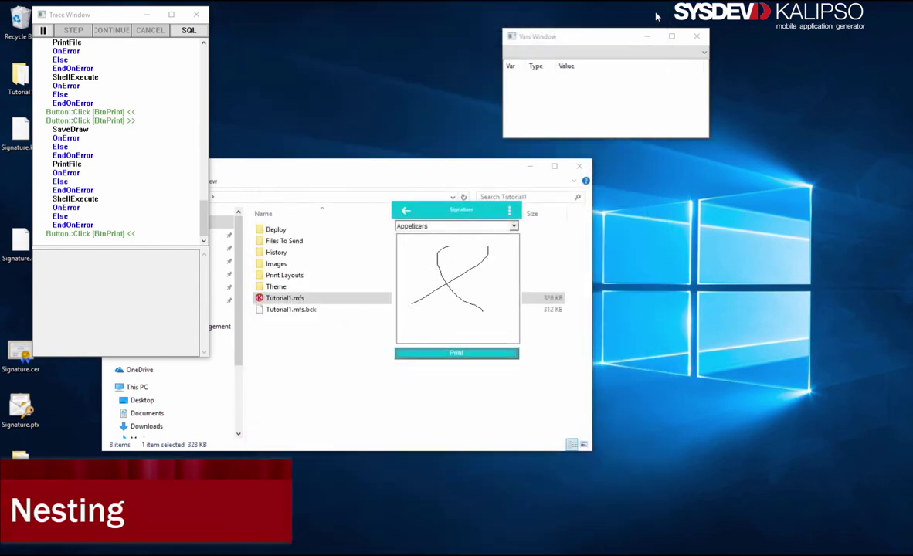
pyautogui.click(405, 211)
pyautogui.click(405, 211)
pyautogui.click(404, 210)
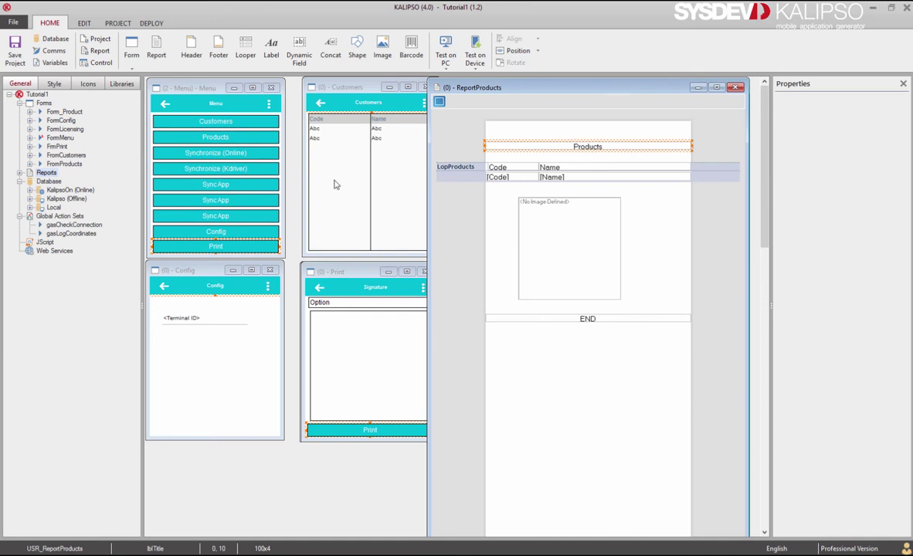
# - Add a looper named lopFamilies below the END label in ReportProducts
pyautogui.moveTo(235, 50); pyautogui.dragTo(492, 336)
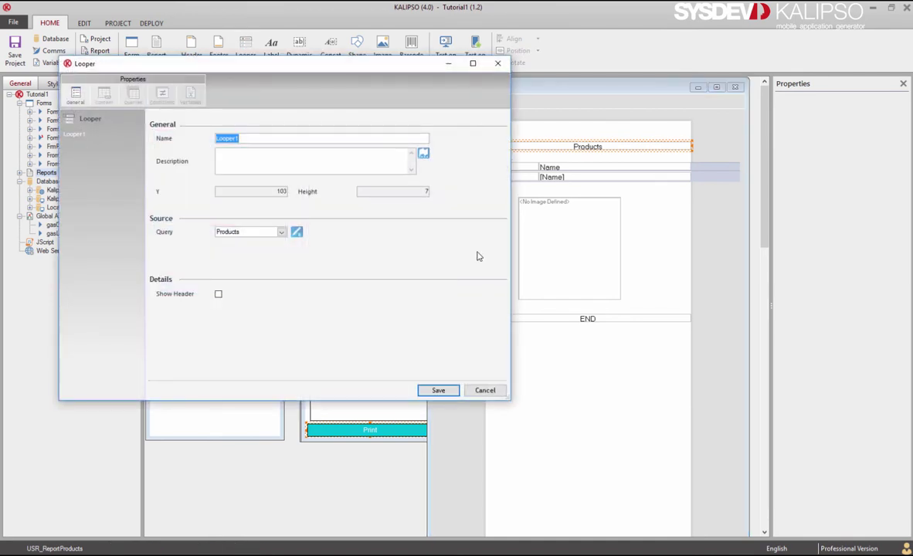
pyautogui.write('lopFamilies')
# - Add a new report query named Families from the lopFamilies looper's query source
pyautogui.click(296, 233)
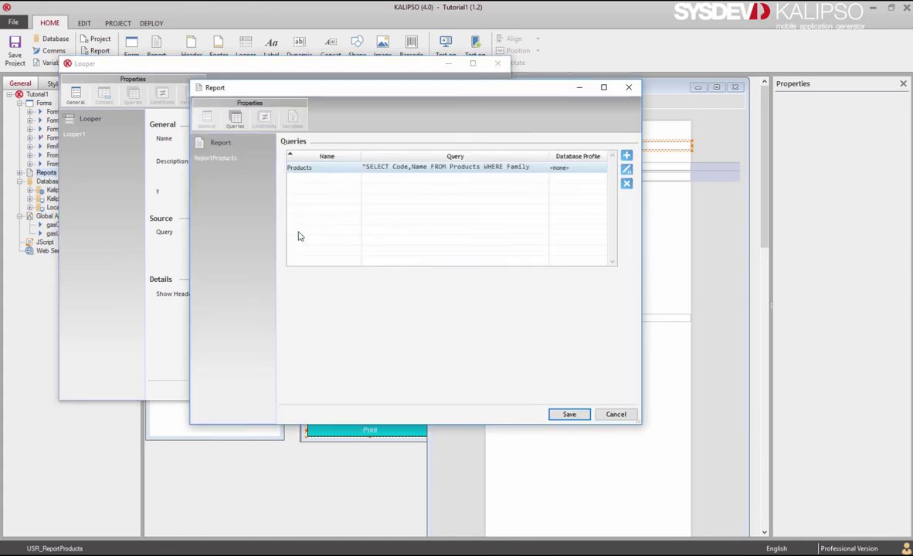
pyautogui.click(627, 157)
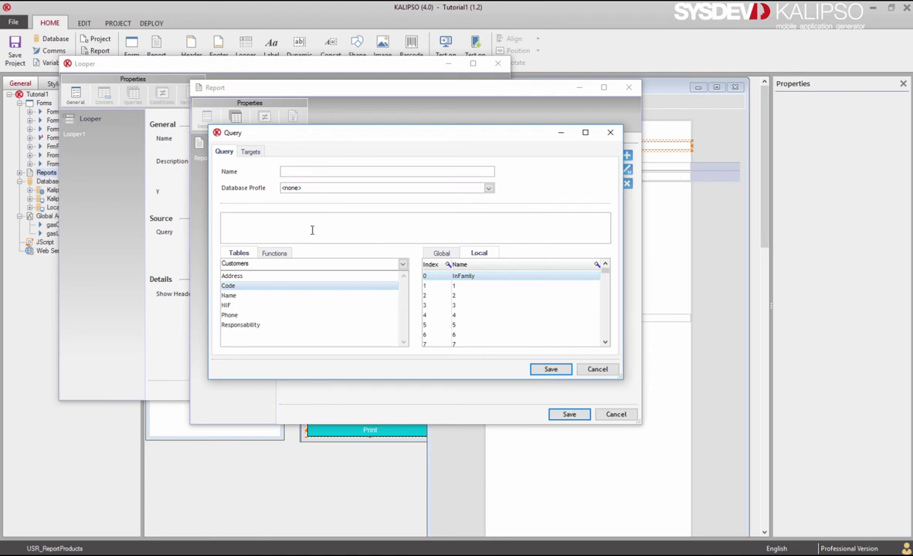
pyautogui.click(310, 173)
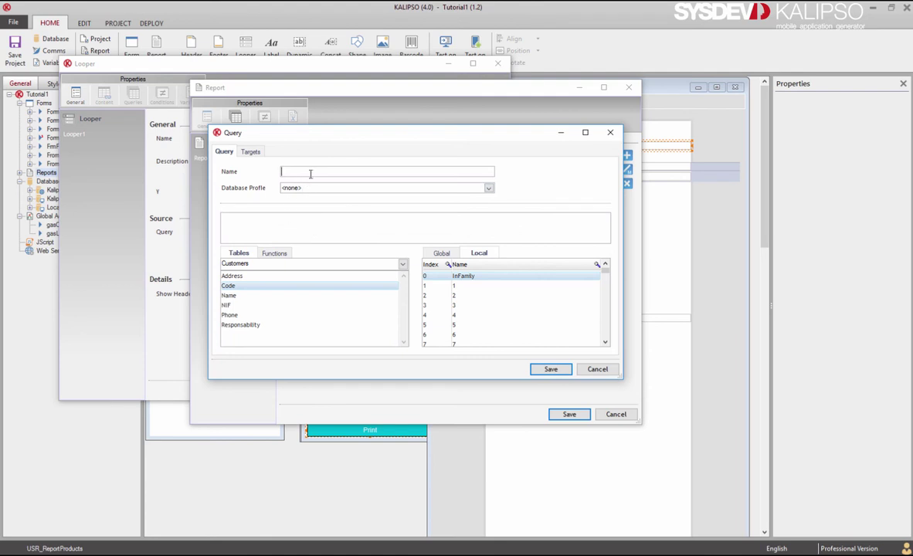
# - Write the Families query as "SELECT Code, Name FROM Families", then save the query, the report queries and the lopFamilies looper
pyautogui.click(297, 223)
pyautogui.write('SELECT')
pyautogui.click(291, 265)
pyautogui.click(280, 283)
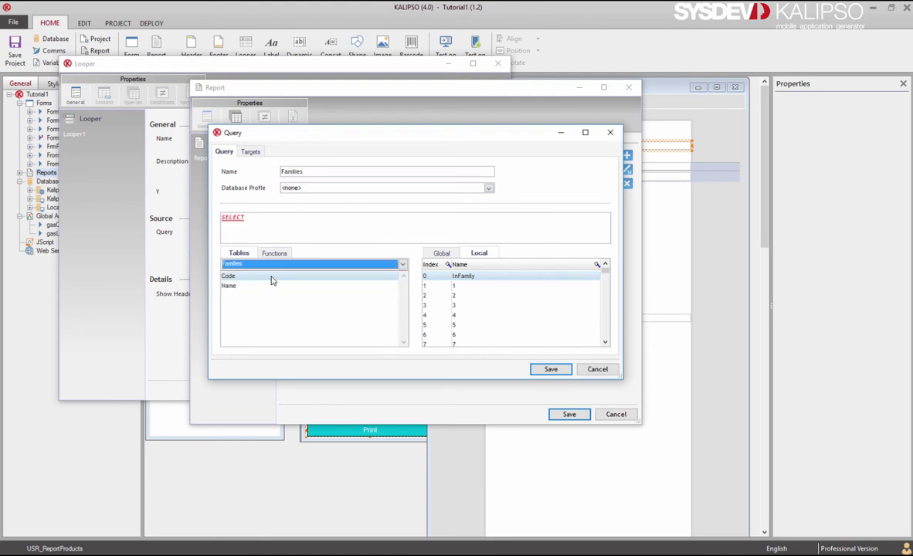
pyautogui.doubleClick(271, 277)
pyautogui.doubleClick(271, 286)
pyautogui.write('FROM Families')
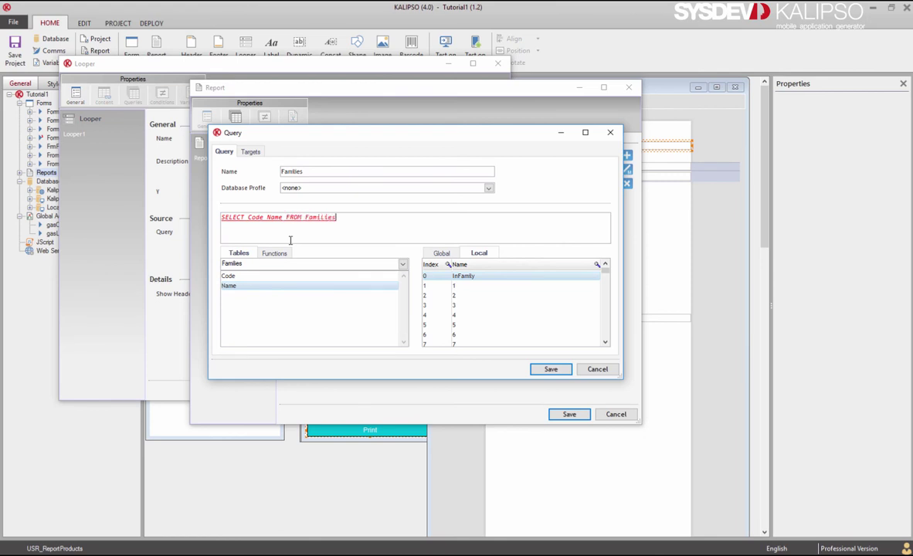
pyautogui.write('"')
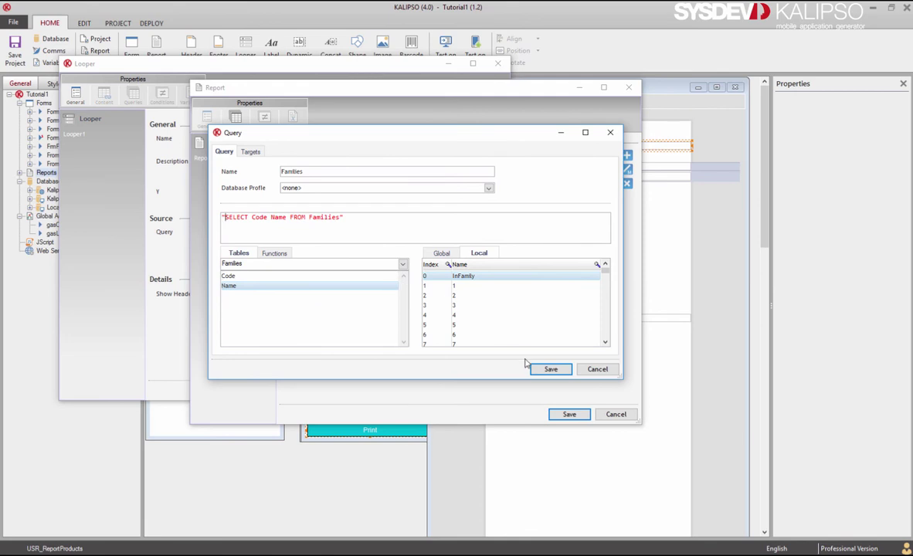
pyautogui.click(550, 368)
pyautogui.click(569, 414)
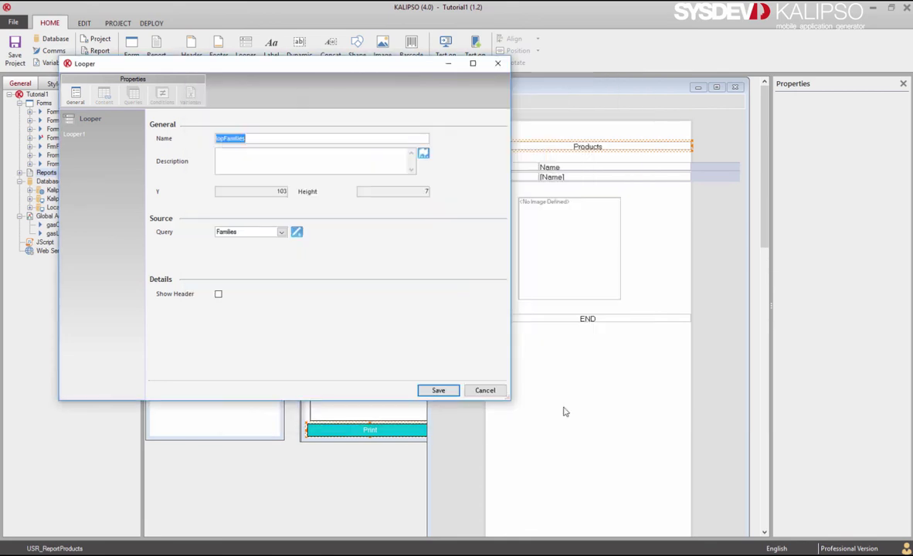
pyautogui.click(439, 391)
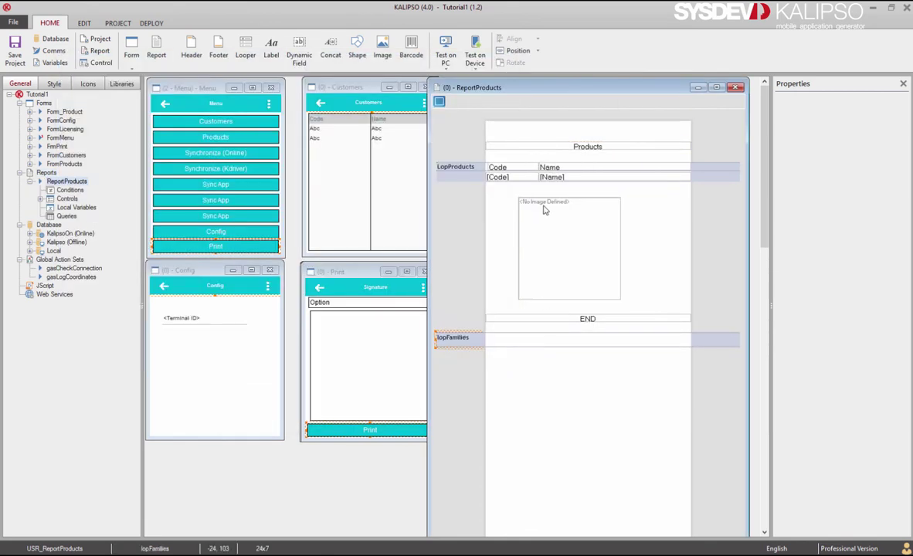
# - Copy the [Code] and [Name] dynamic fields from LopProducts and place the copies side by side inside lopFamilies
pyautogui.click(509, 177)
pyautogui.keyDown('ctrl'); pyautogui.click(581, 179); pyautogui.keyUp('ctrl')
pyautogui.hotkey('ctrl', 'c')
pyautogui.hotkey('ctrl', 'v')
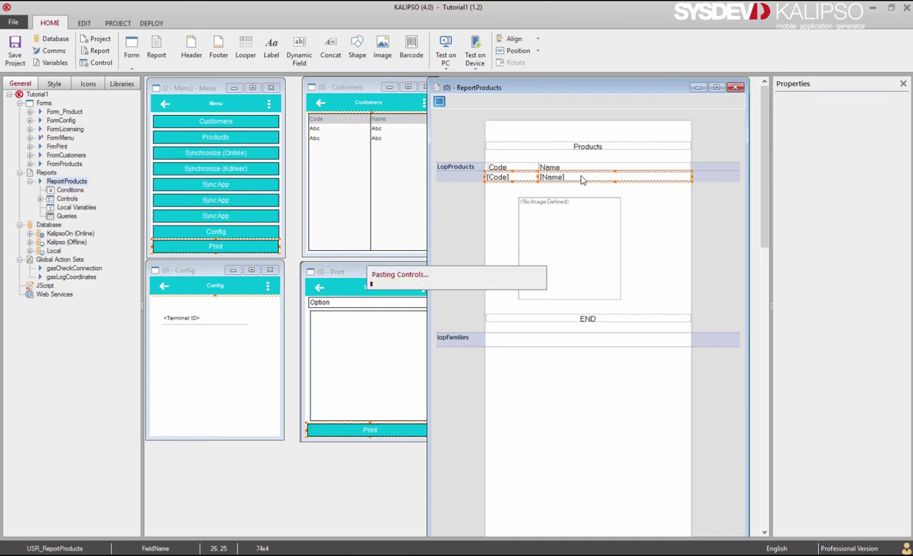
pyautogui.moveTo(579, 181); pyautogui.dragTo(559, 342)
# - Load the [Code] field in lopFamilies from the Code column of the Families query
pyautogui.click(506, 342)
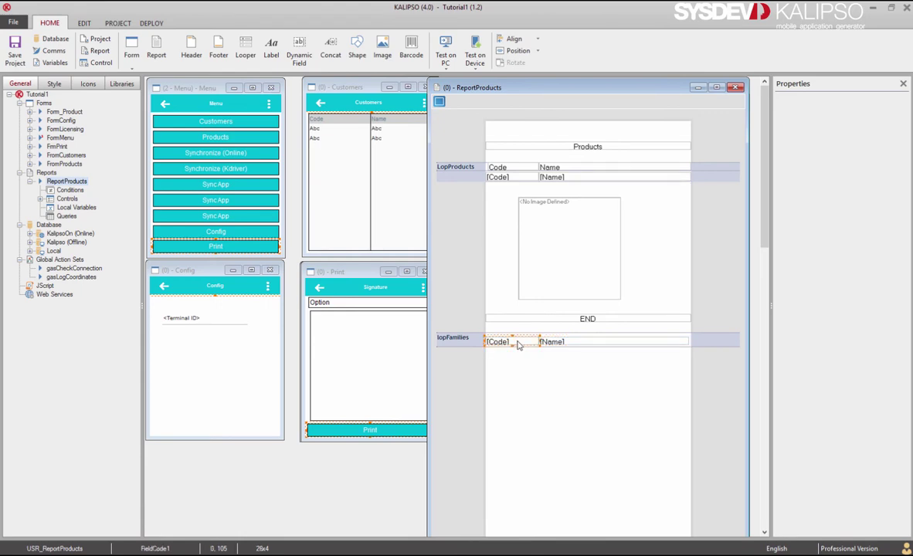
pyautogui.doubleClick(506, 342)
pyautogui.click(104, 95)
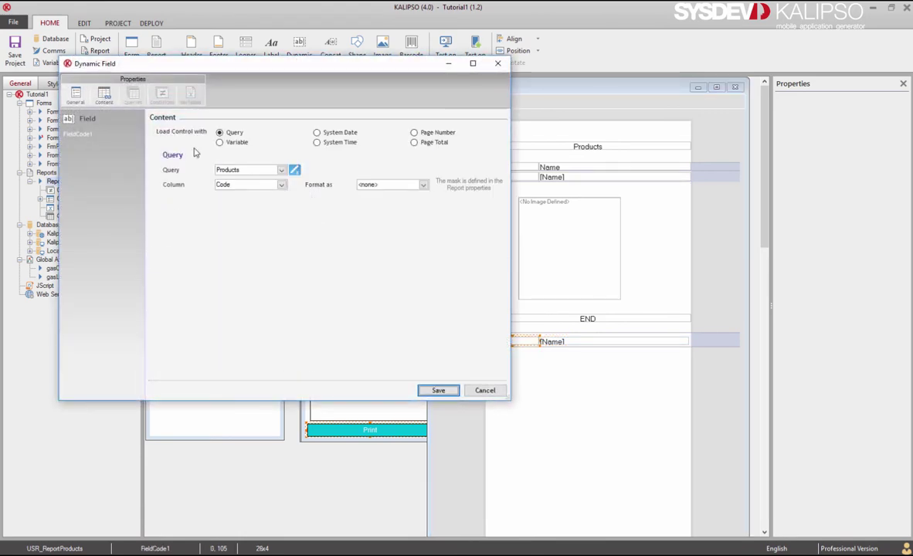
pyautogui.click(247, 170)
pyautogui.click(246, 183)
pyautogui.click(245, 184)
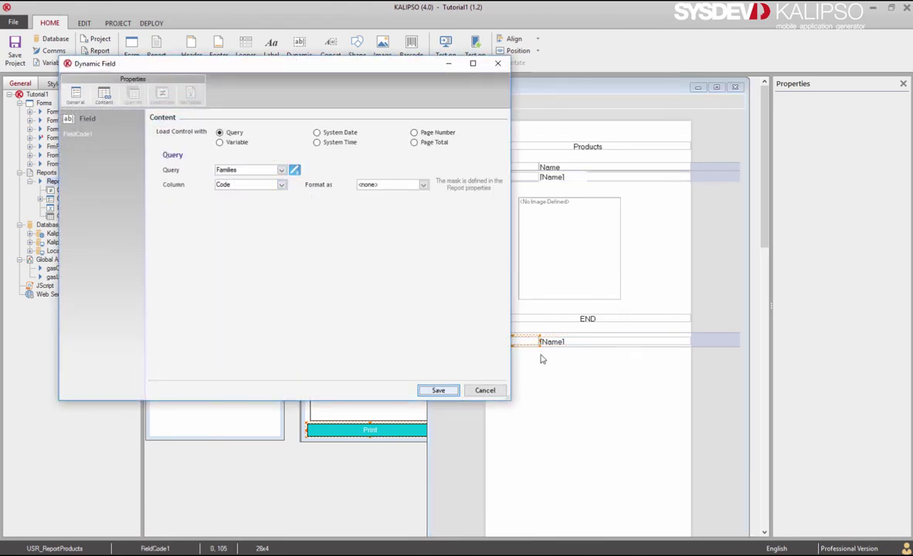
pyautogui.press('Return')
# - Set the content query of the [Name] field in lopFamilies to Families
pyautogui.click(103, 95)
pyautogui.click(247, 170)
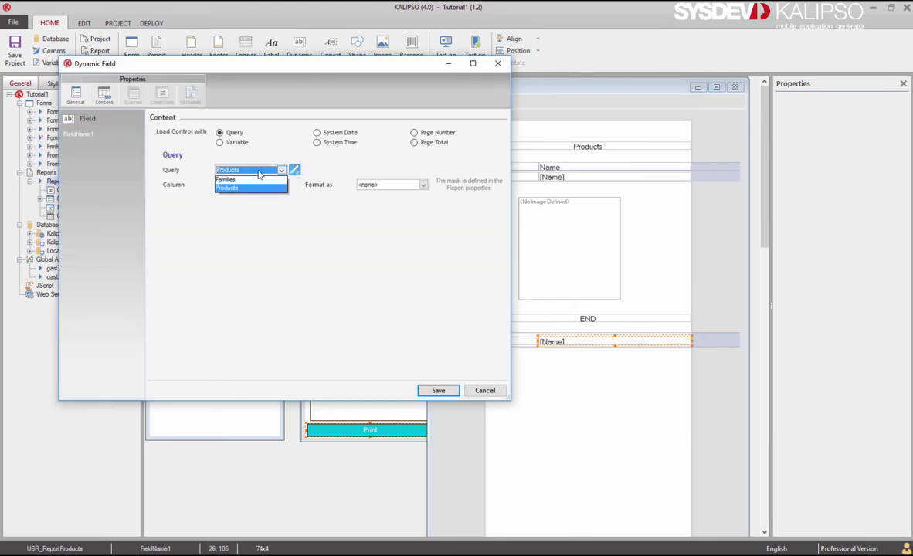
pyautogui.click(252, 183)
pyautogui.press('Return')
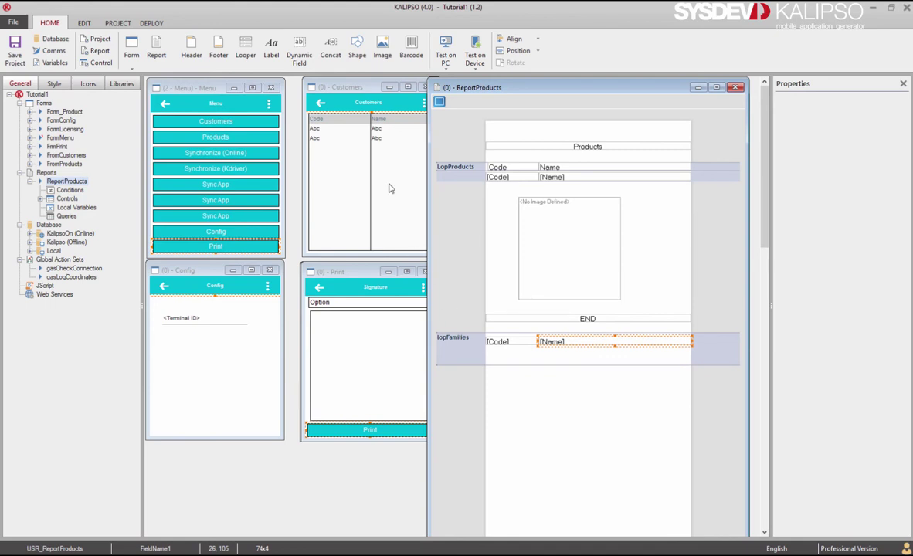
pyautogui.moveTo(245, 48); pyautogui.dragTo(462, 327)
pyautogui.click(434, 389)
pyautogui.click(439, 390)
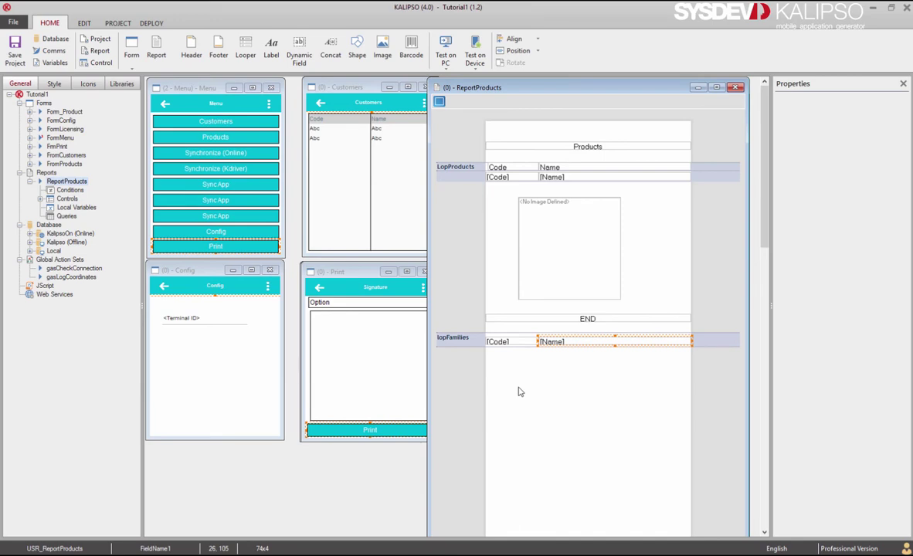
# - Open the Products query from the lopFamilies looper's report queries, copy its whole expression and close the query
pyautogui.doubleClick(464, 347)
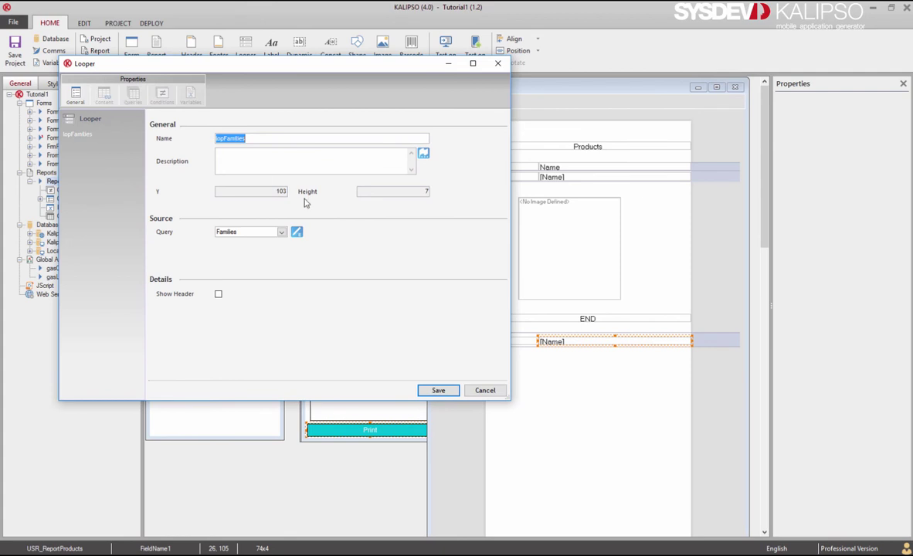
pyautogui.click(297, 232)
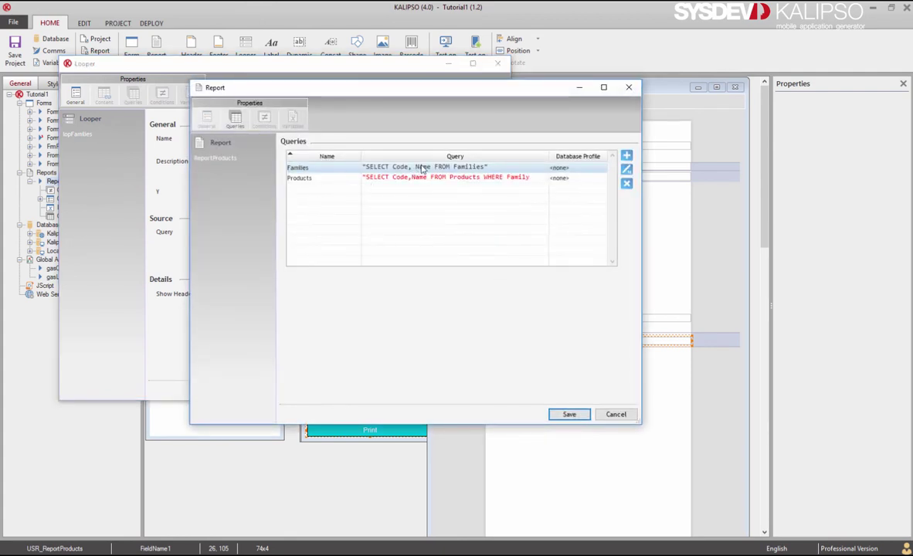
pyautogui.doubleClick(422, 177)
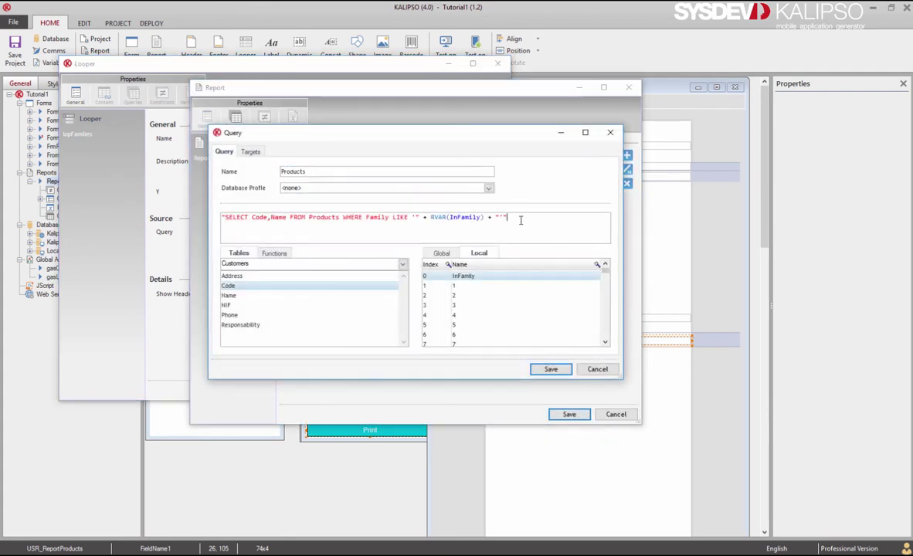
pyautogui.moveTo(520, 218); pyautogui.dragTo(187, 220)
pyautogui.click(550, 369)
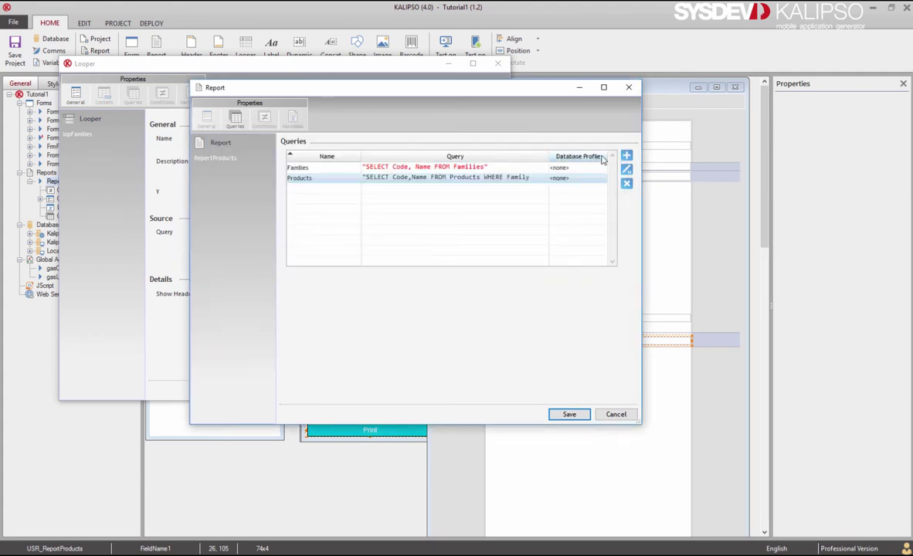
# - Add a query named FamilyProducts from the copied expression, replacing LIKE with = in the Family condition, and save the report queries
pyautogui.click(626, 156)
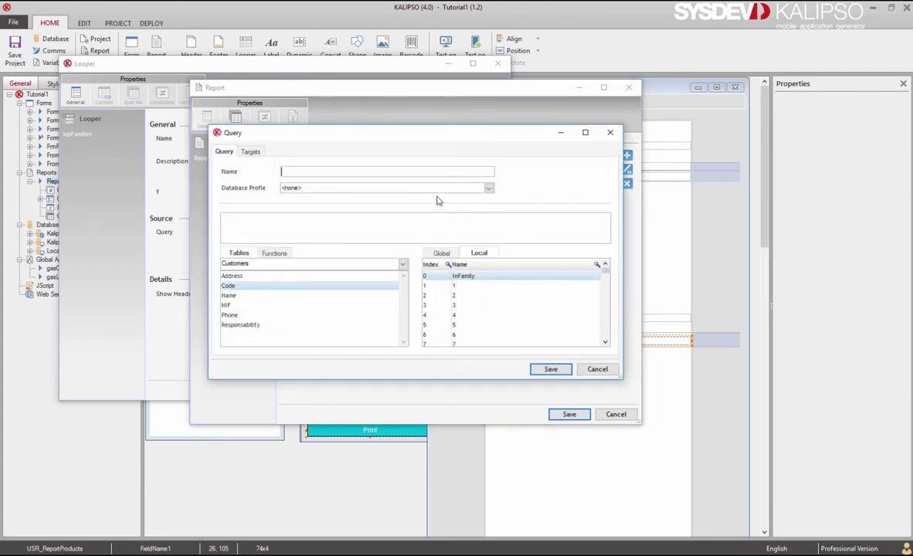
pyautogui.click(368, 226)
pyautogui.hotkey('ctrl', 'v')
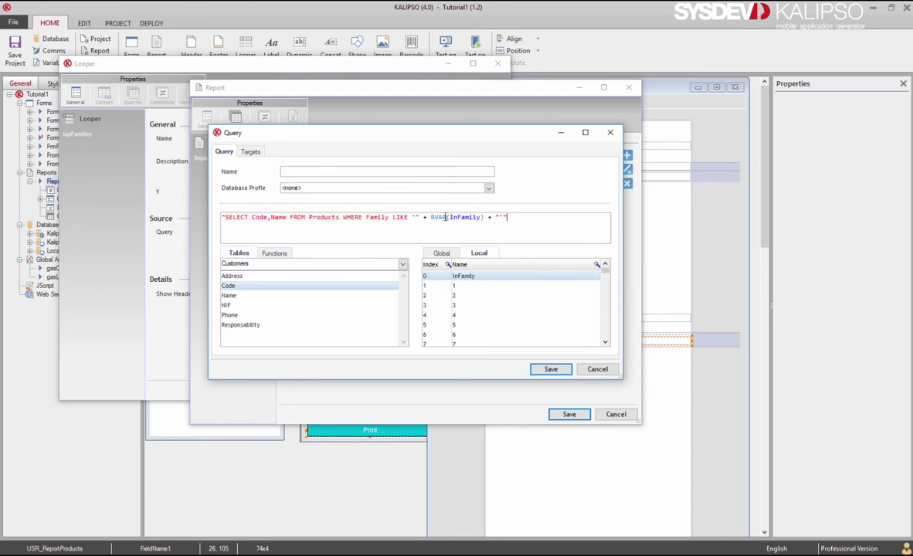
pyautogui.doubleClick(400, 217)
pyautogui.write('=')
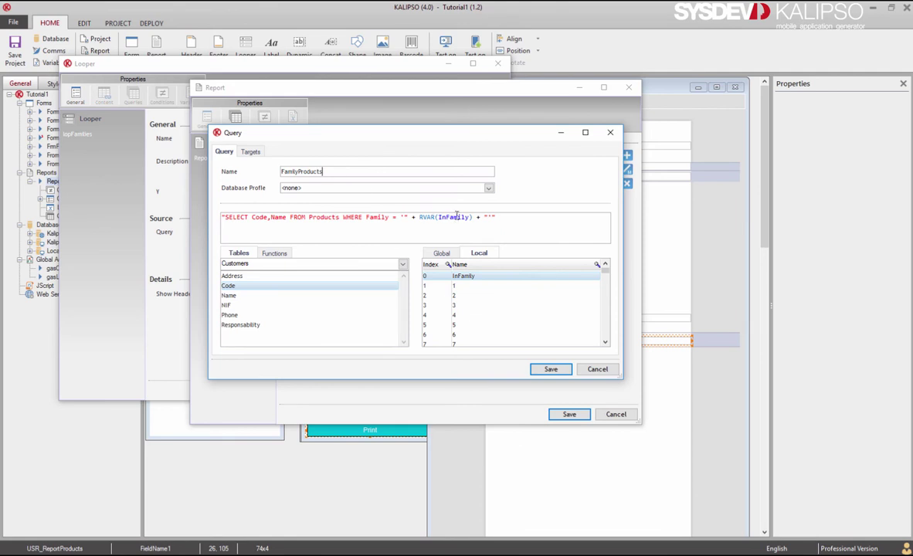
pyautogui.click(543, 369)
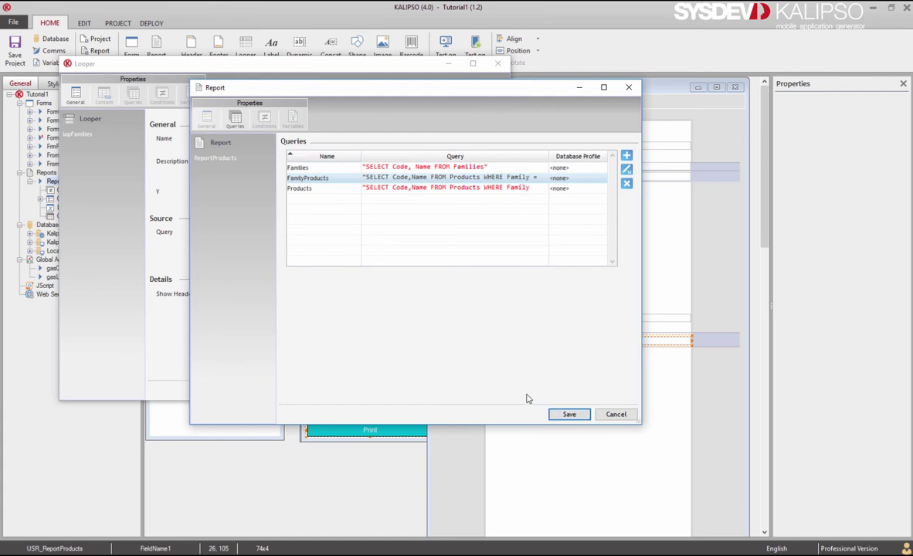
pyautogui.click(558, 414)
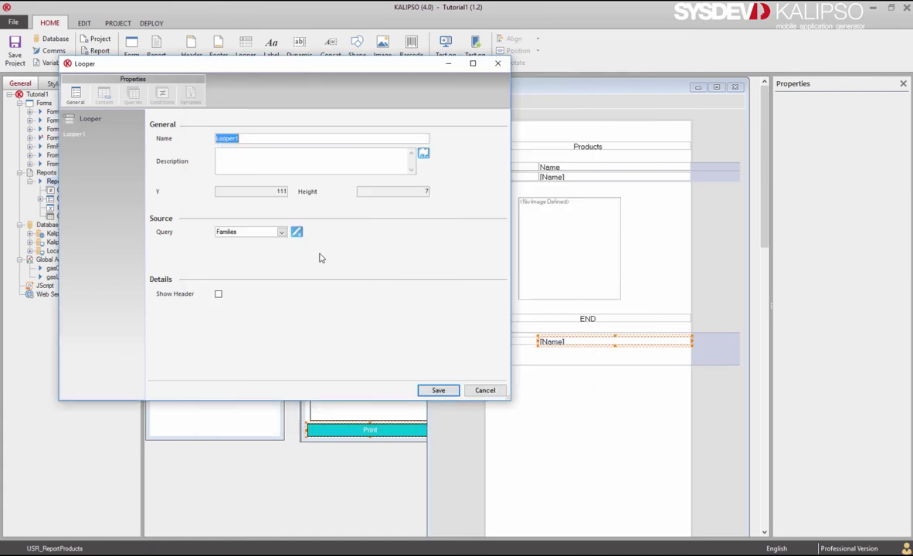
# - Set FamilyProducts as the source query of the new looper nested in lopFamilies and save the looper
pyautogui.click(282, 232)
pyautogui.click(263, 249)
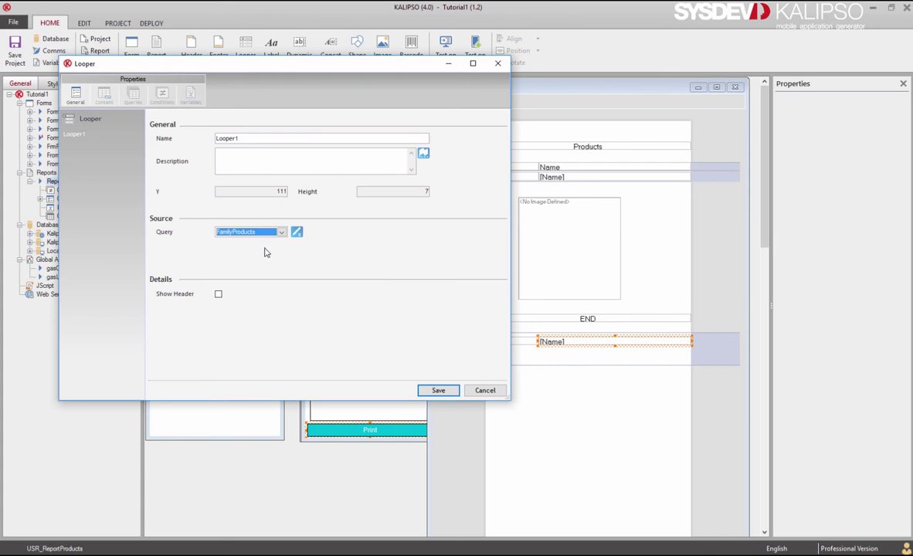
pyautogui.click(437, 390)
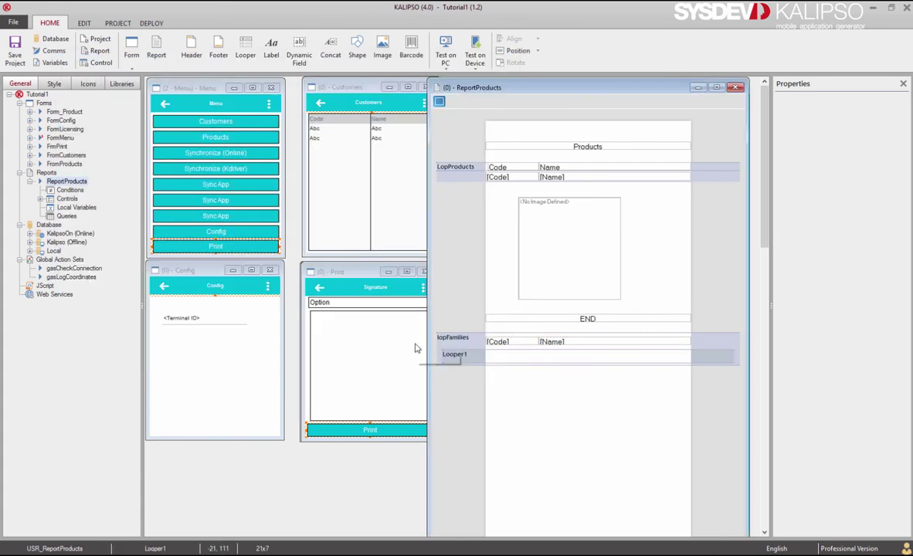
# - Add a target to the Families query that stores the Code column in the InFamily variable, and save through to the lopFamilies looper
pyautogui.doubleClick(454, 334)
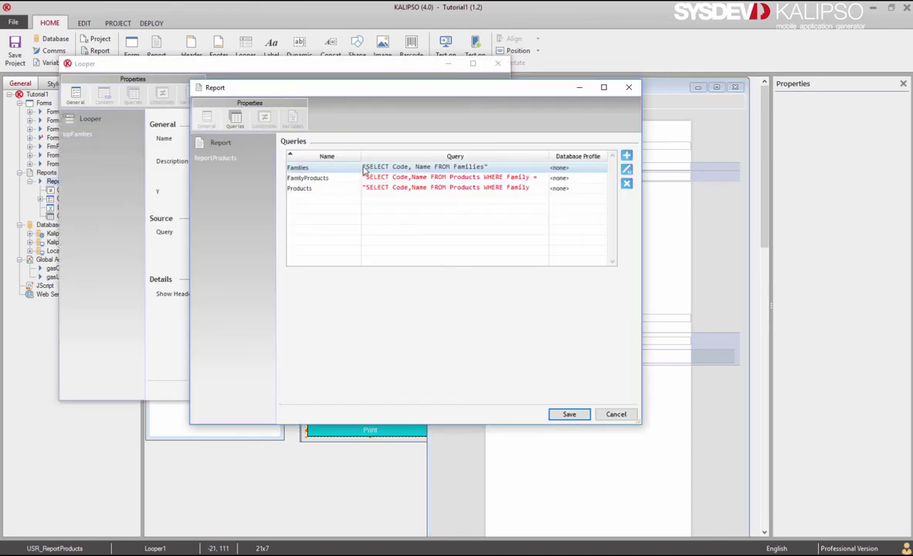
pyautogui.doubleClick(338, 168)
pyautogui.click(251, 151)
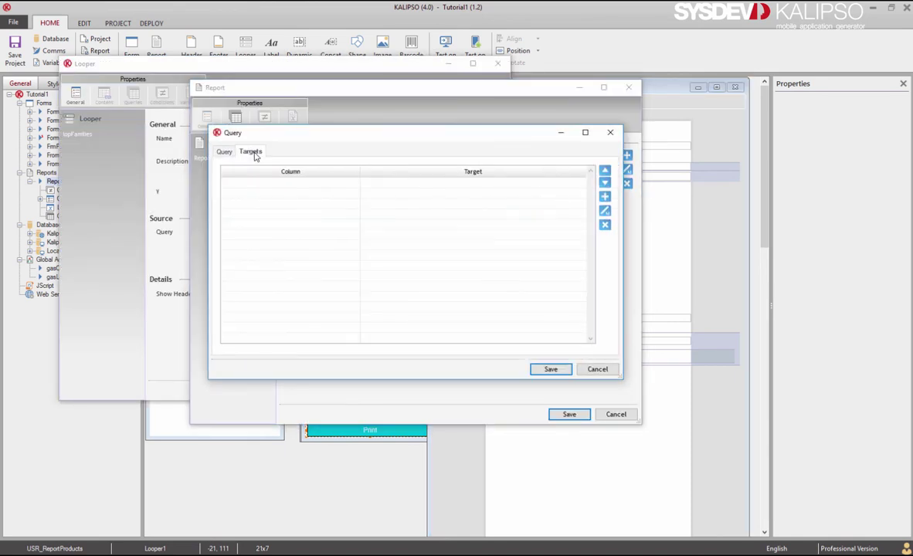
pyautogui.click(605, 197)
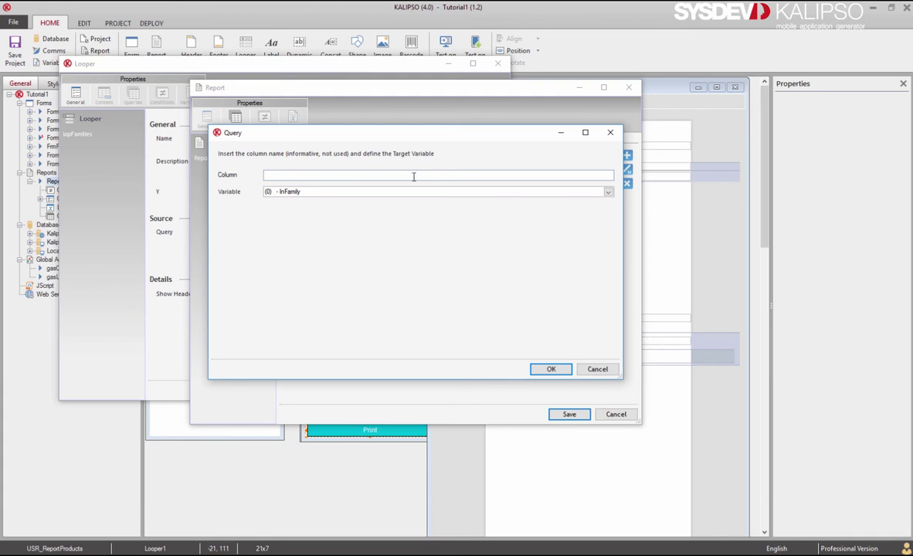
pyautogui.write('Code')
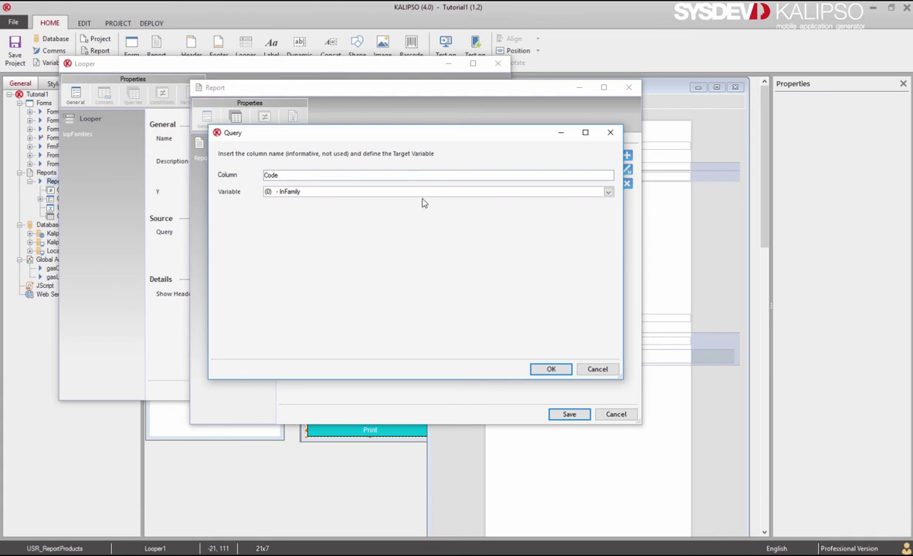
pyautogui.click(549, 368)
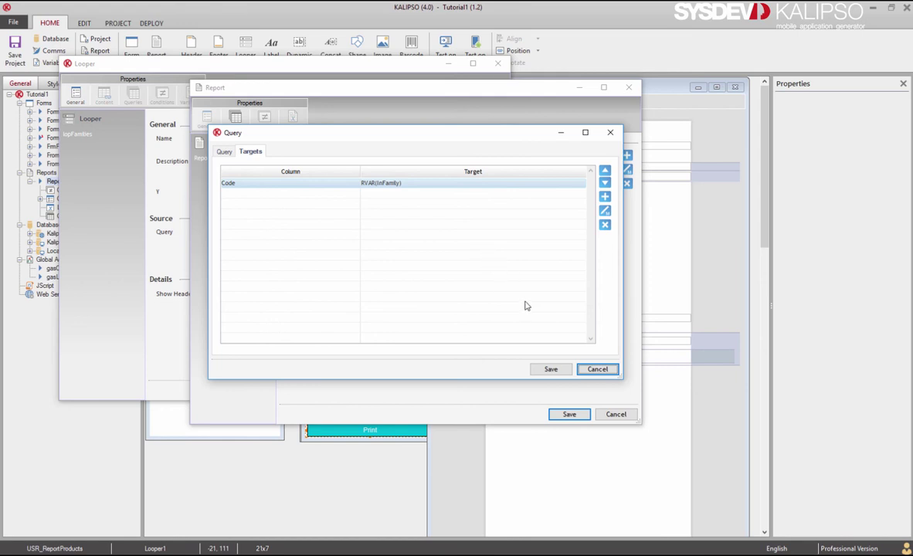
pyautogui.click(546, 369)
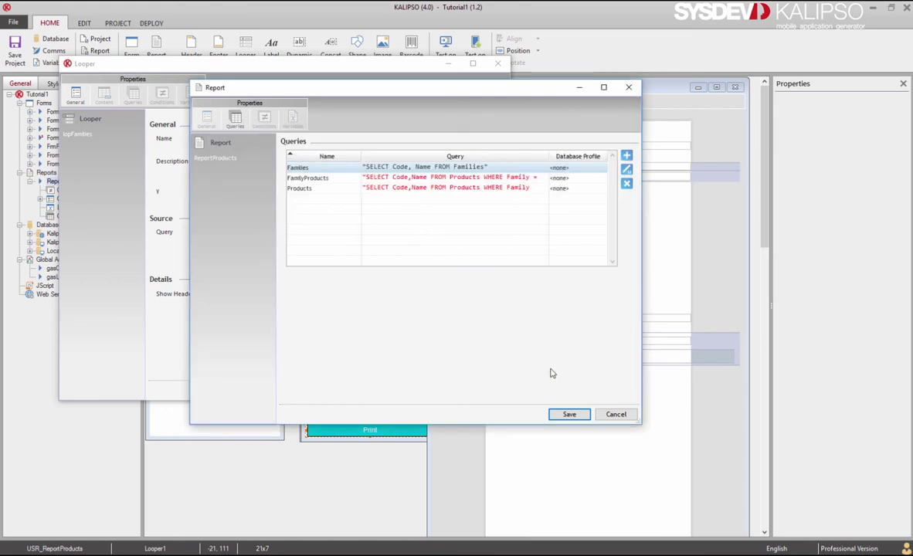
pyautogui.click(568, 415)
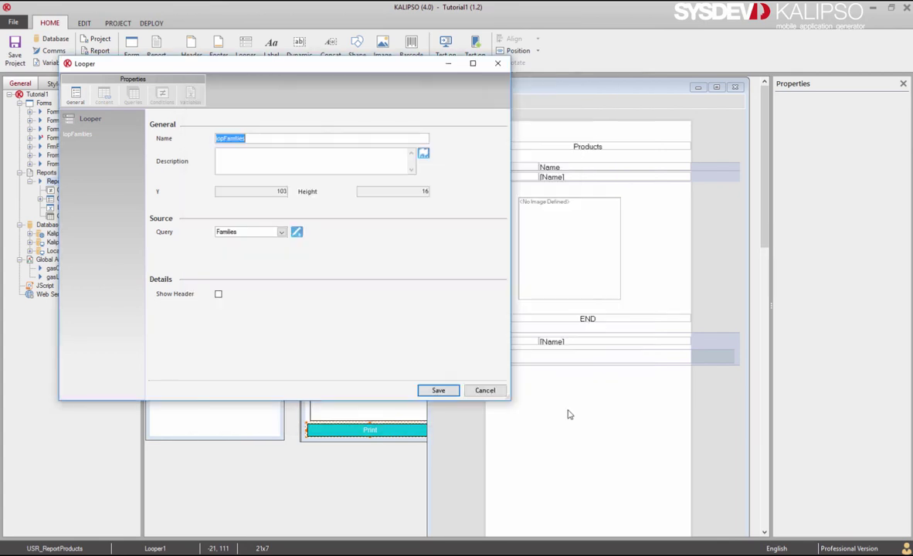
pyautogui.click(441, 390)
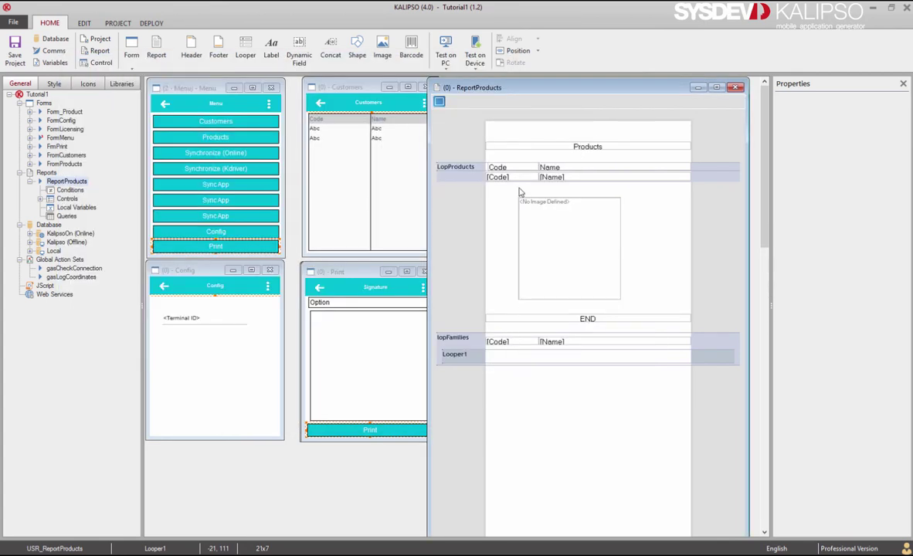
# - Copy the Code and Name fields from LopProducts into the nested looper and load the copied Code field from the FamilyProducts query
pyautogui.click(585, 182)
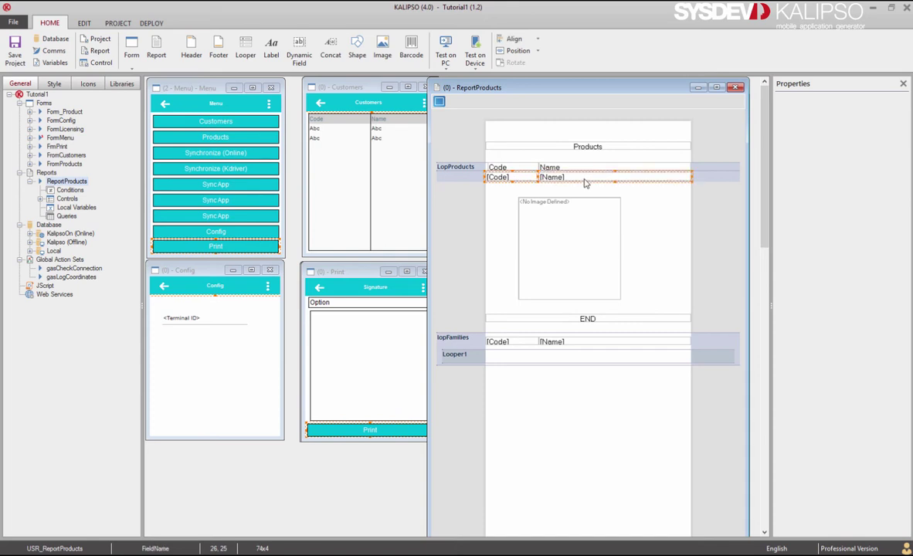
pyautogui.moveTo(586, 183); pyautogui.dragTo(555, 360)
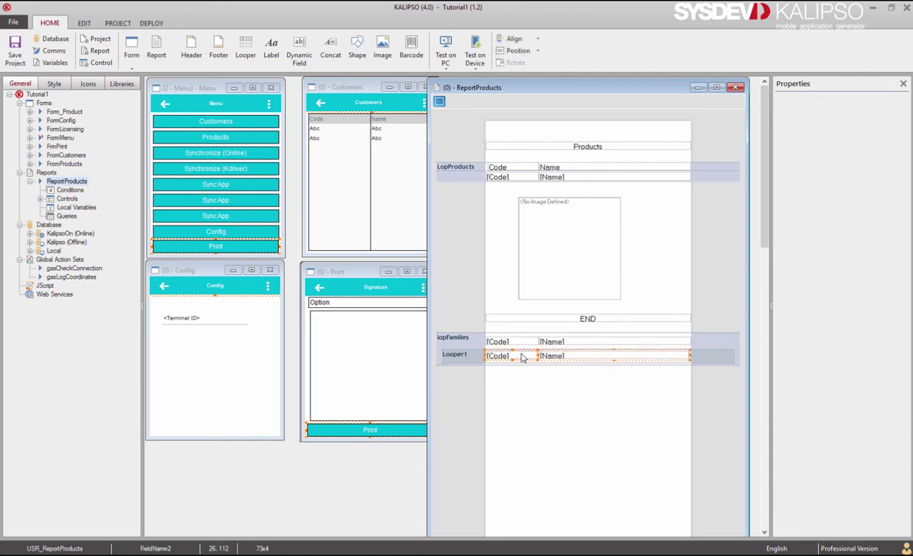
pyautogui.doubleClick(523, 357)
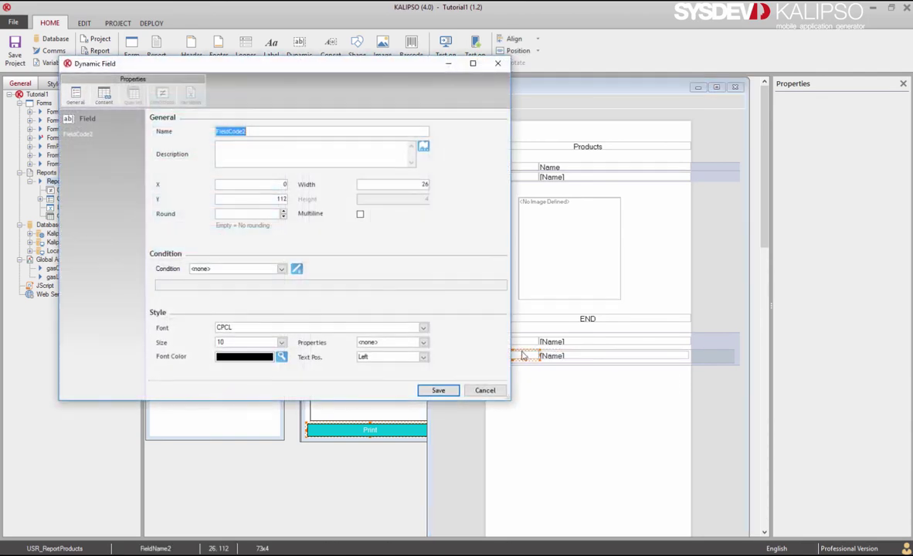
pyautogui.click(105, 94)
pyautogui.click(281, 170)
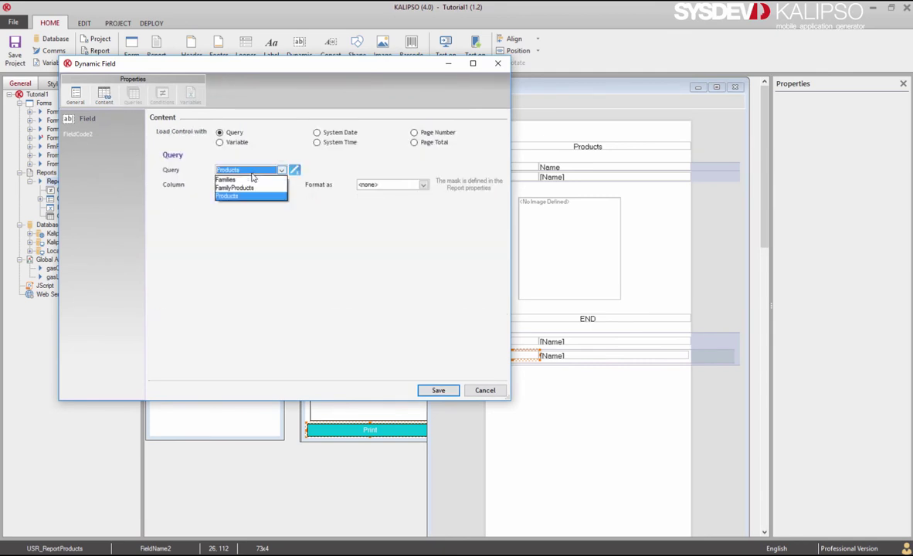
pyautogui.click(255, 186)
pyautogui.click(435, 390)
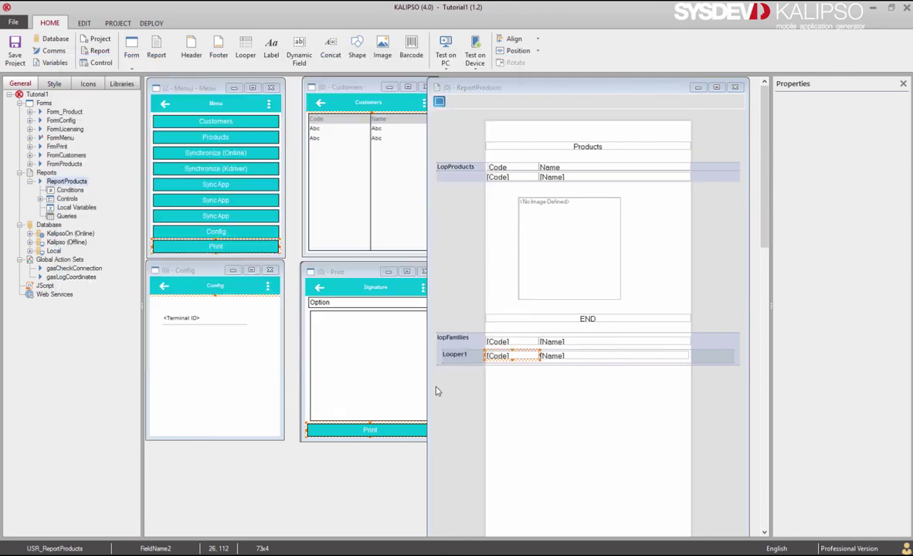
# - Set FamilyProducts as the source query of the nested looper's Name field and save it
pyautogui.doubleClick(574, 357)
pyautogui.click(104, 94)
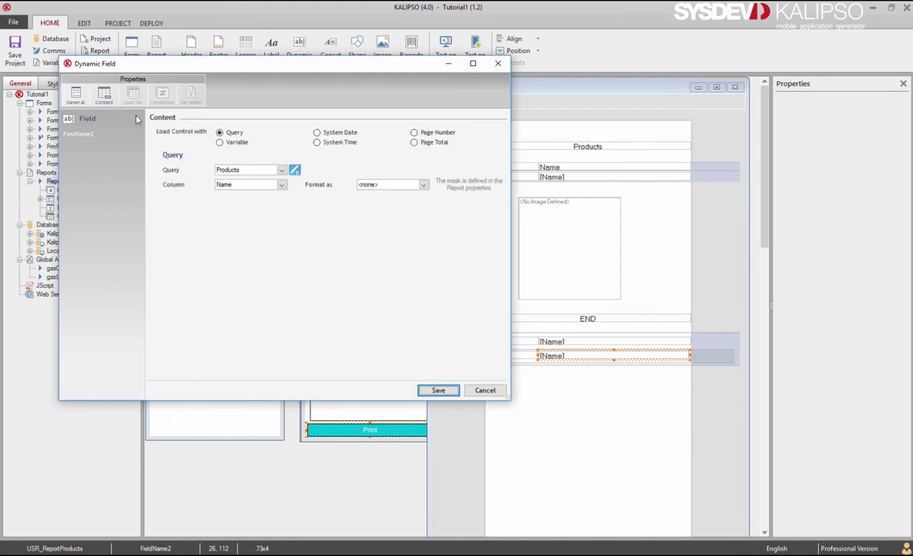
pyautogui.click(255, 170)
pyautogui.click(251, 190)
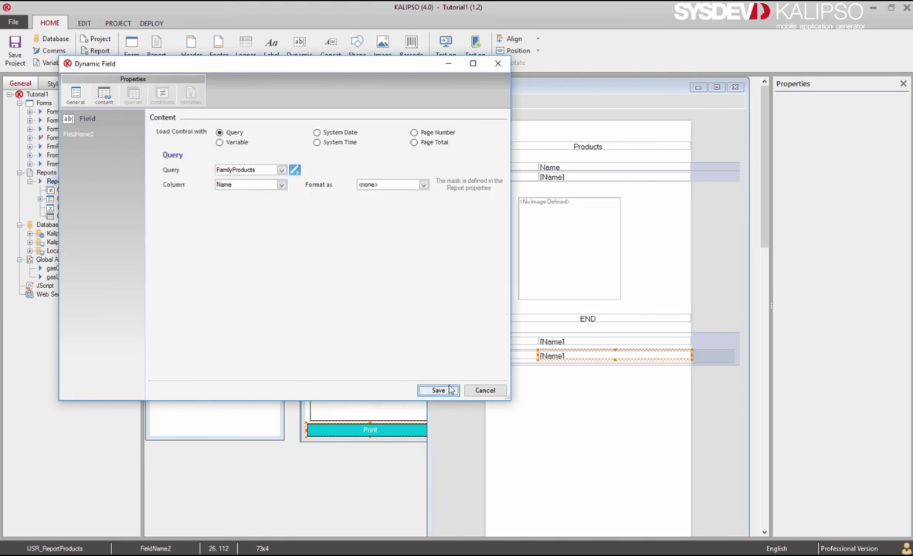
pyautogui.click(436, 390)
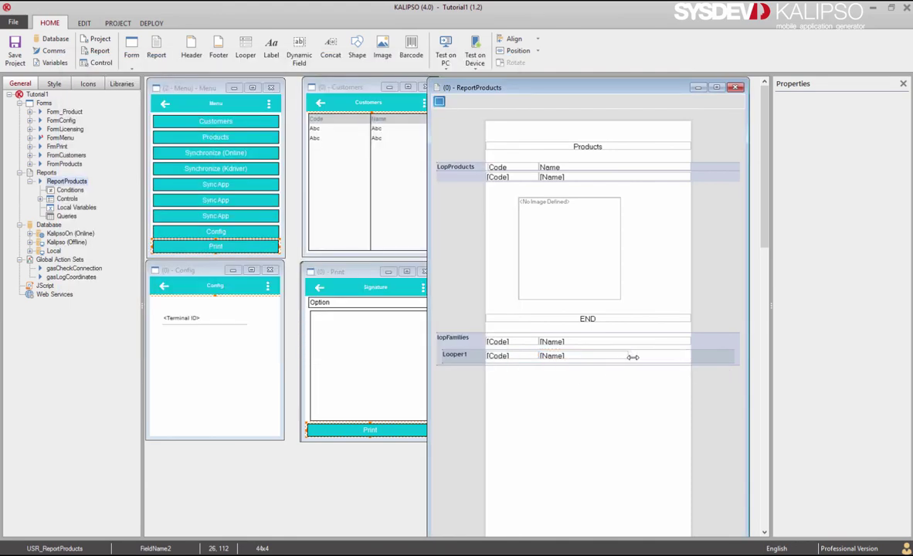
# - Shorten the nested Name field, indent both nested fields to start at about X 20, and extend the lopFamilies looper downward
pyautogui.moveTo(692, 357); pyautogui.dragTo(650, 357)
pyautogui.click(526, 357)
pyautogui.moveTo(525, 357); pyautogui.dragTo(563, 356)
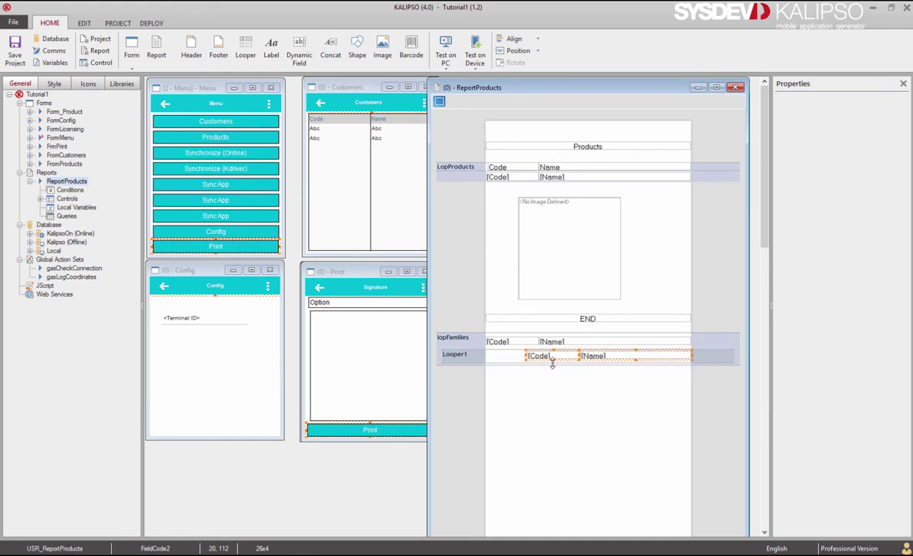
pyautogui.click(510, 366)
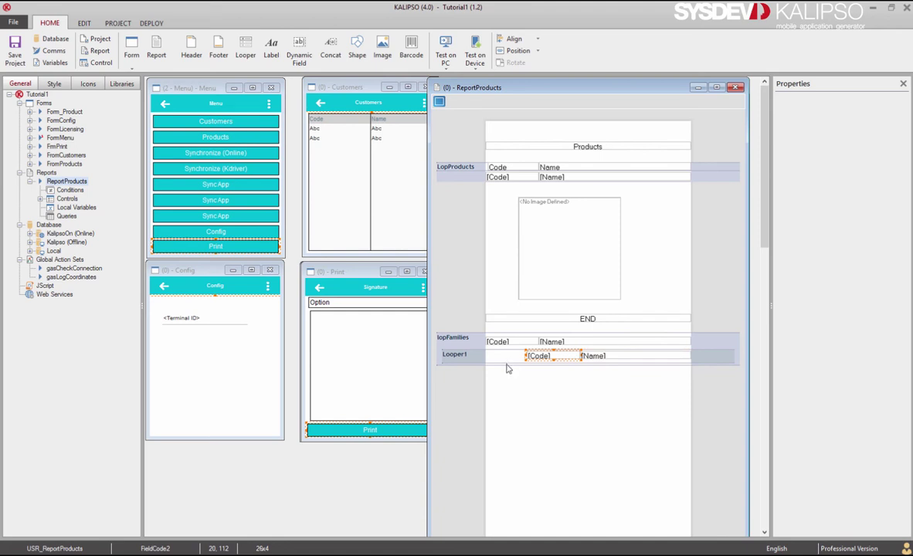
pyautogui.moveTo(506, 367); pyautogui.dragTo(503, 376)
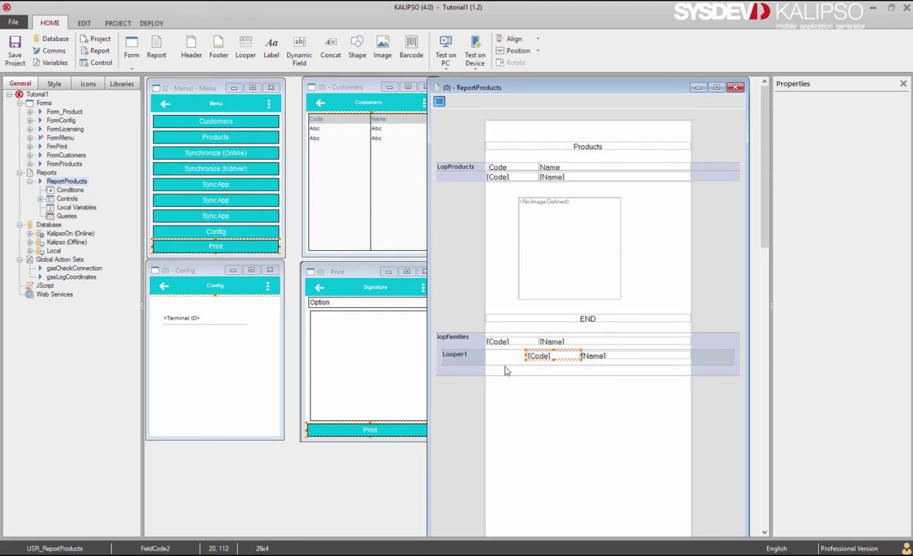
# - Add a horizontal line shape named Line, about 98 wide, below the nested looper inside lopFamilies and save it
pyautogui.moveTo(345, 48); pyautogui.dragTo(461, 344)
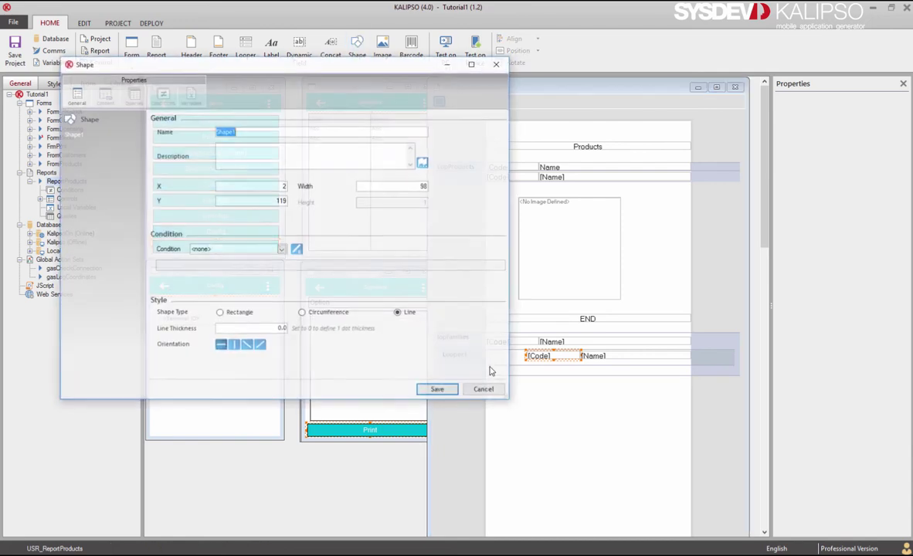
pyautogui.write('Line')
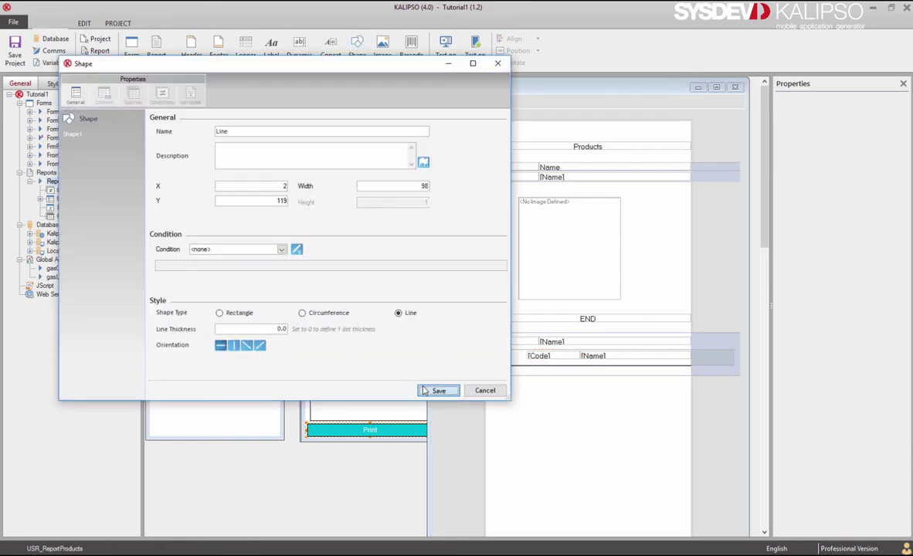
pyautogui.click(437, 390)
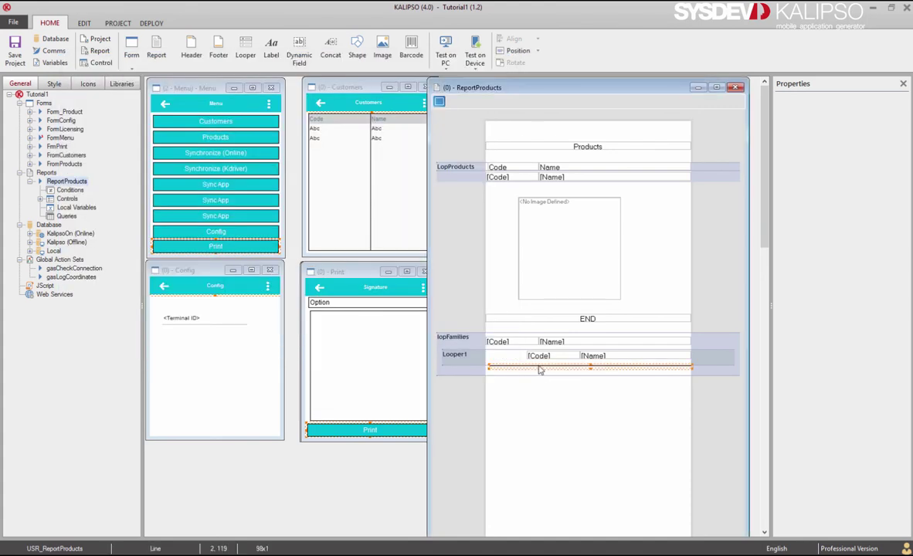
# - Run the project in a PC test and log in with the login name and the account password
pyautogui.click(445, 48)
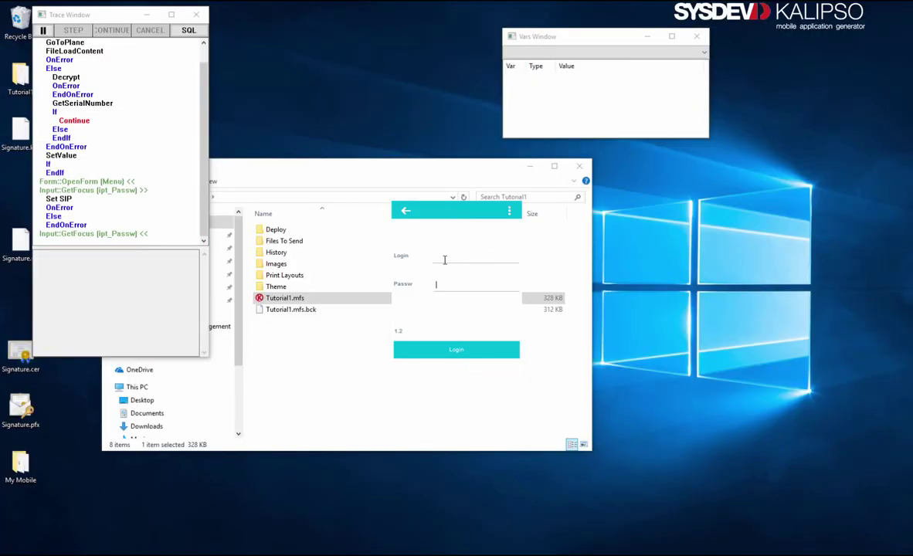
pyautogui.write('root')
pyautogui.press('Return')
pyautogui.write('1')
pyautogui.press('Return')
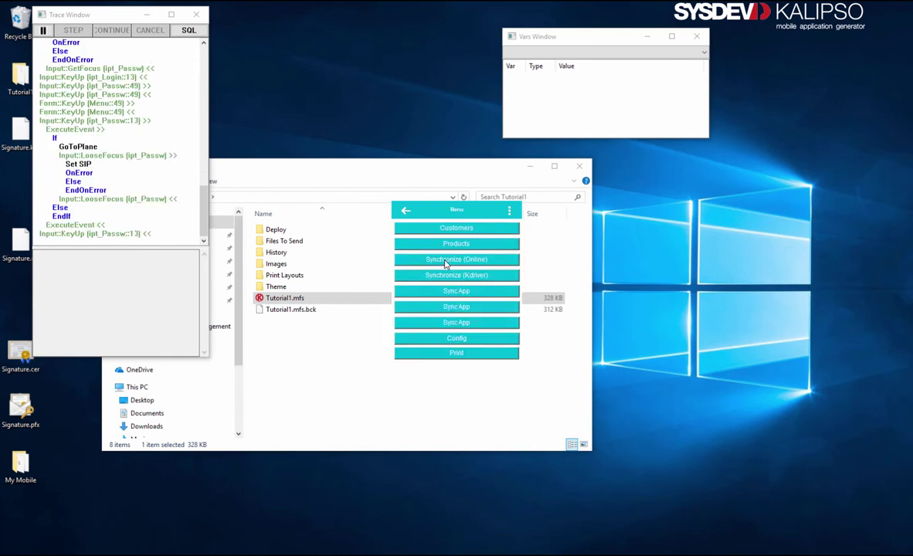
# - Open the test application's Print form, draw a signature and print the products report
pyautogui.click(456, 353)
pyautogui.moveTo(484, 274)
pyautogui.mouseDown()
pyautogui.moveTo(432, 301)
pyautogui.moveTo(453, 290)
pyautogui.mouseUp()
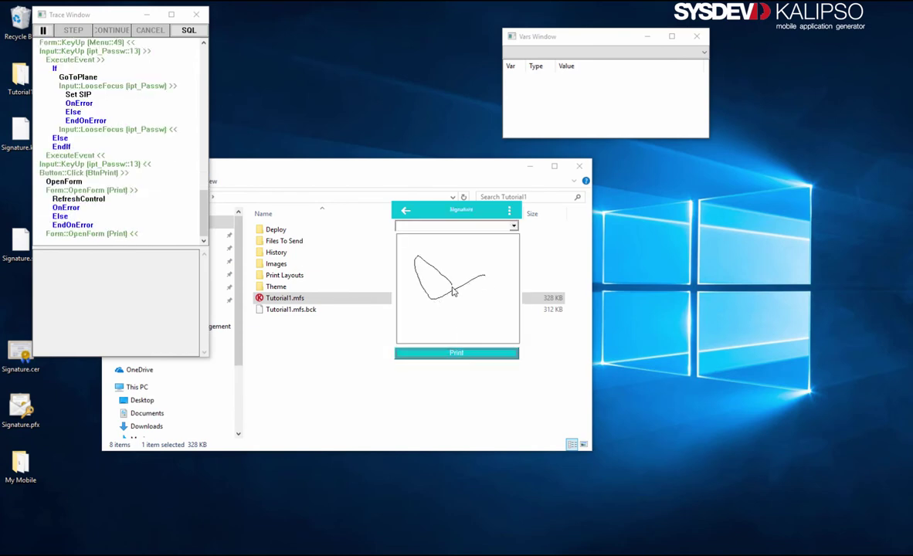
pyautogui.click(454, 353)
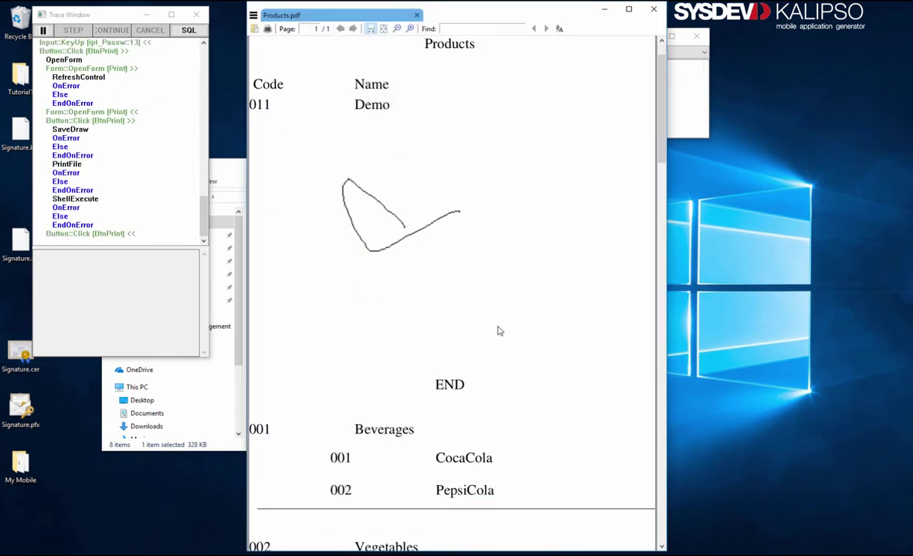
# - Examine the families and their nested products in Products.pdf, close it and exit the test application
pyautogui.scroll(-6, 498, 331)
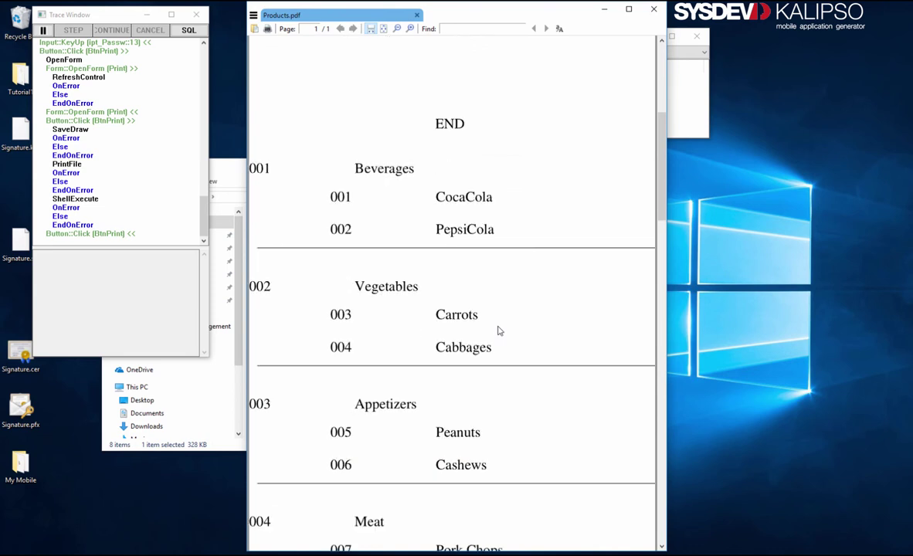
pyautogui.scroll(-2, 498, 331)
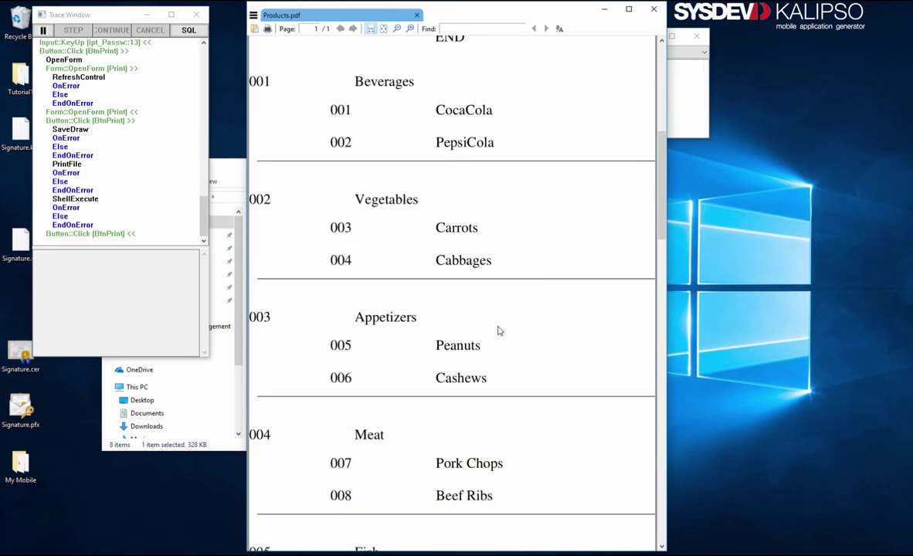
pyautogui.scroll(-1, 499, 331)
pyautogui.scroll(-1, 498, 331)
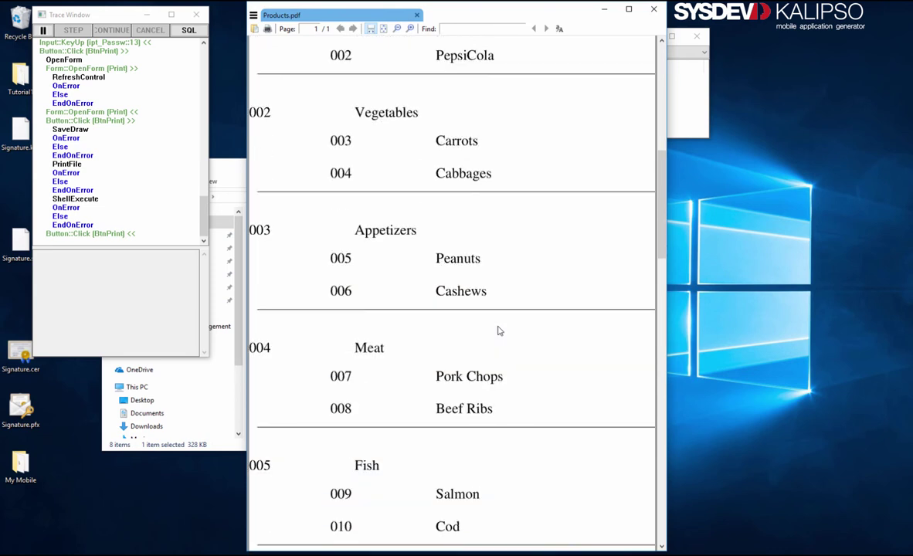
pyautogui.scroll(-4, 498, 330)
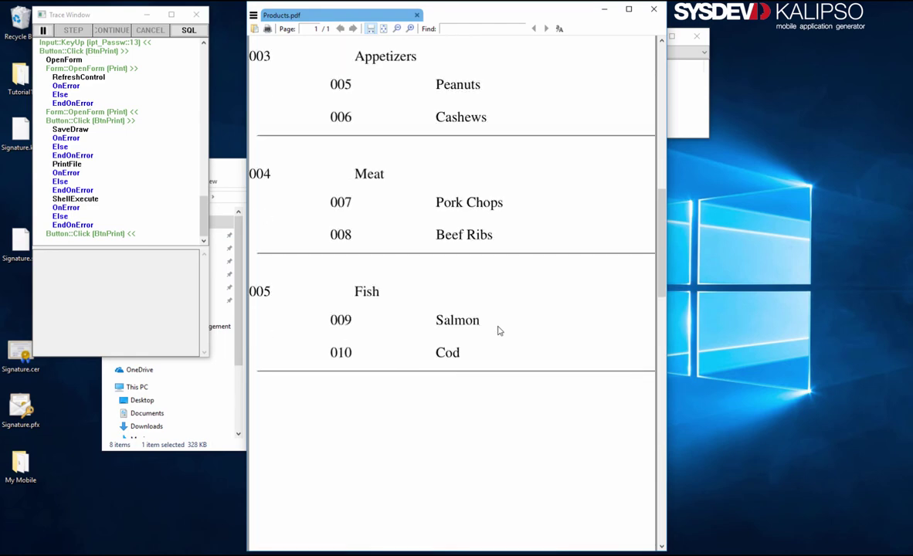
pyautogui.scroll(15, 499, 331)
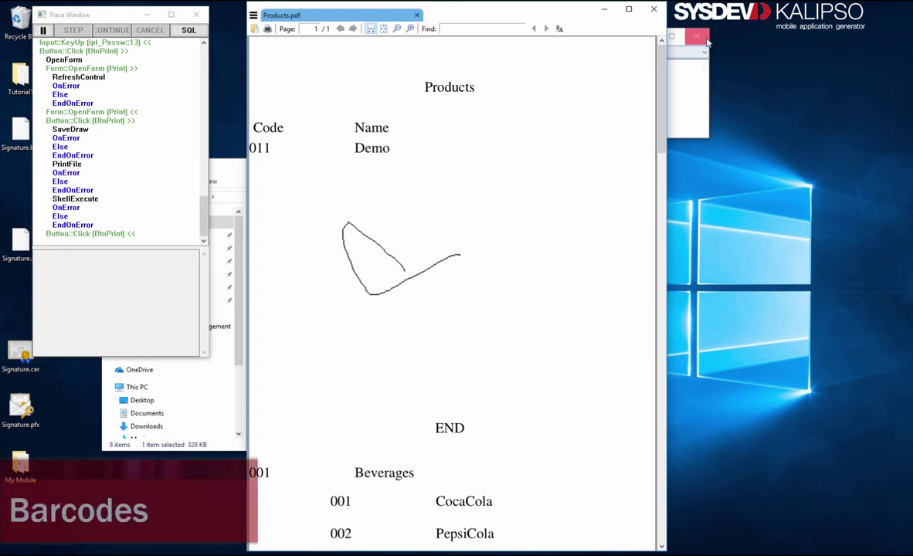
pyautogui.click(652, 9)
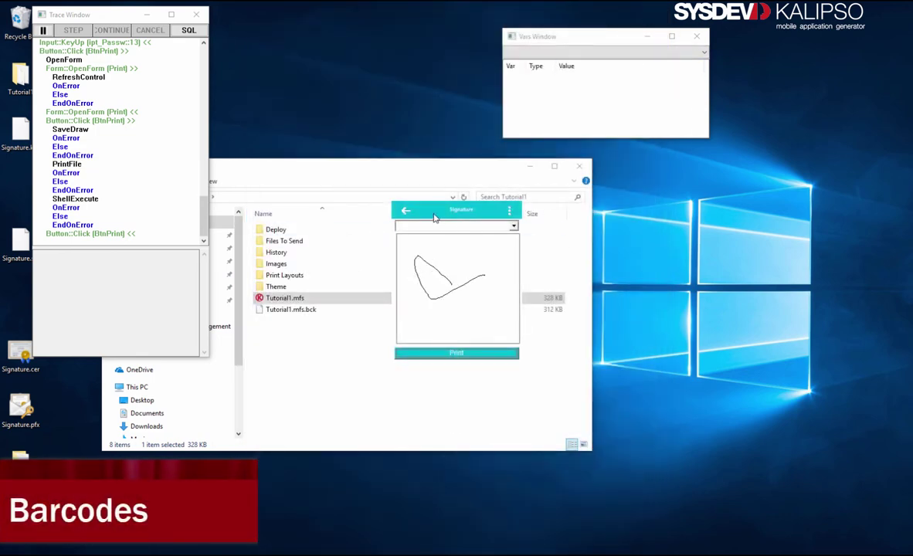
pyautogui.click(405, 209)
pyautogui.click(406, 210)
pyautogui.click(405, 210)
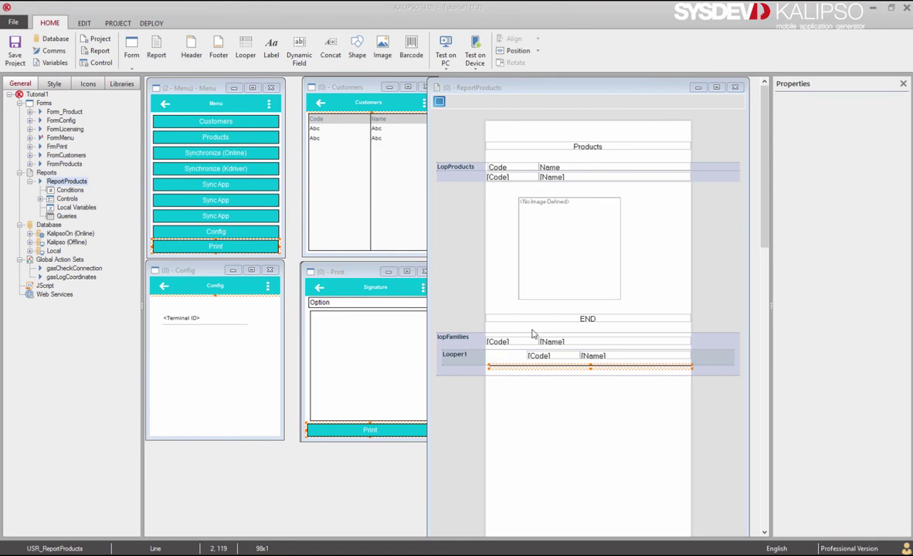
# - Shorten the Name field in LopProducts and add a barcode named bcdProduct, about 38 by 10, beside it
pyautogui.click(603, 177)
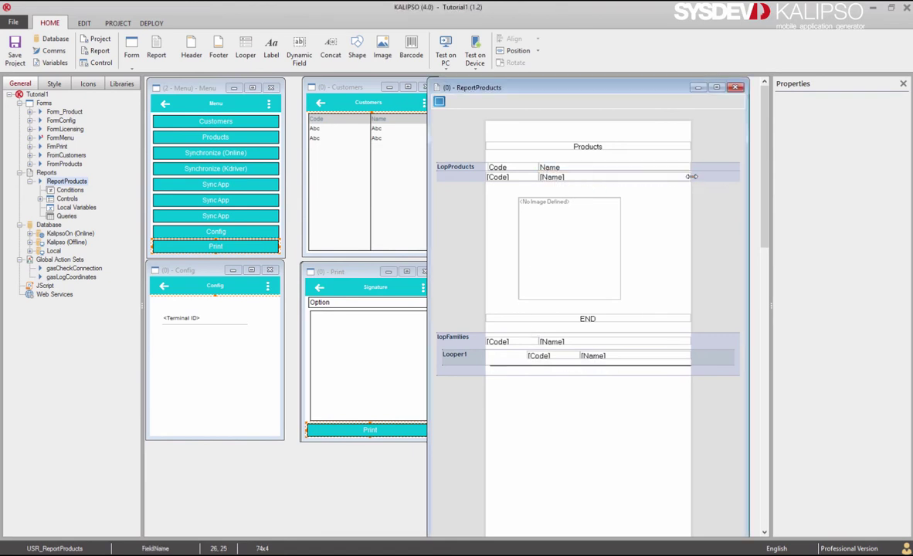
pyautogui.click(382, 48)
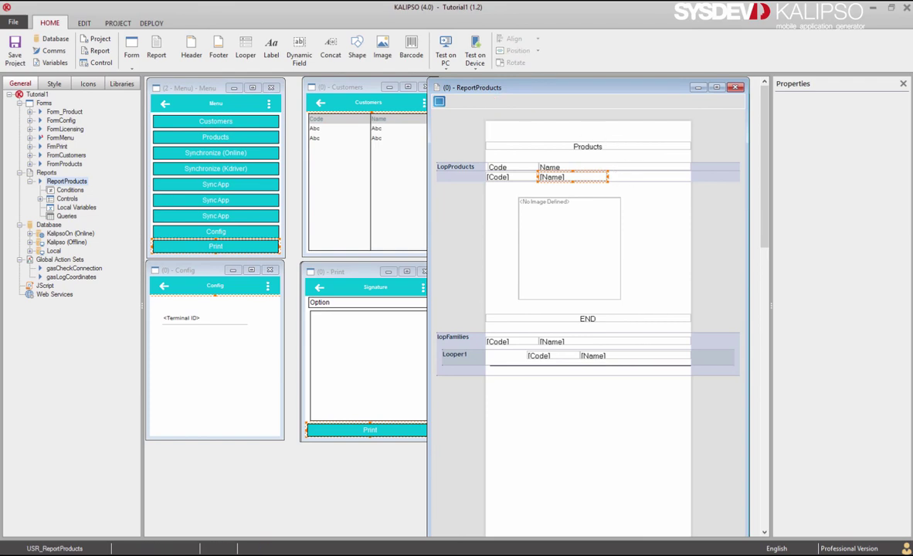
pyautogui.click(615, 176)
pyautogui.click(278, 133)
pyautogui.press('BackSpace')
pyautogui.press('BackSpace')
pyautogui.press('BackSpace')
pyautogui.press('BackSpace')
pyautogui.press('BackSpace')
pyautogui.press('BackSpace')
pyautogui.press('BackSpace')
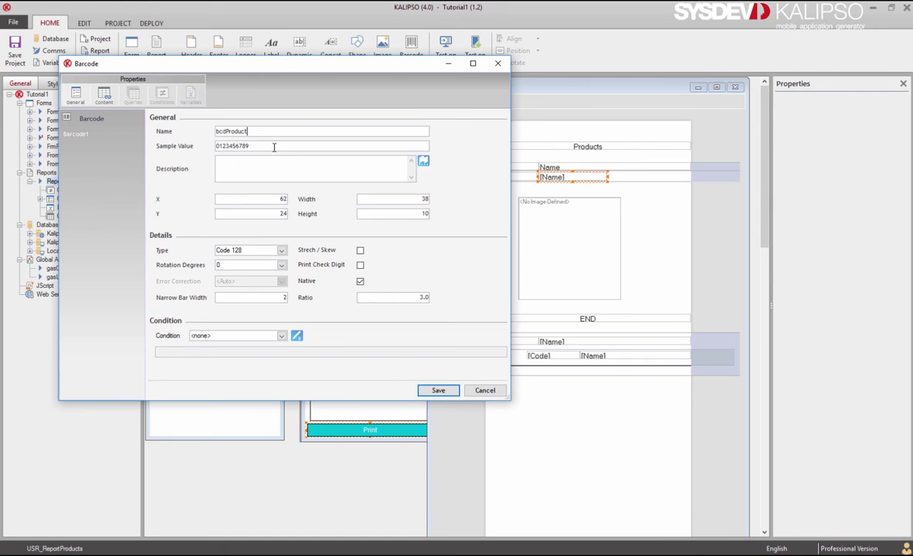
# - Keep the barcode type Code 128, load it from the Products query's Code column, save it and reduce its height to fit the row
pyautogui.click(282, 251)
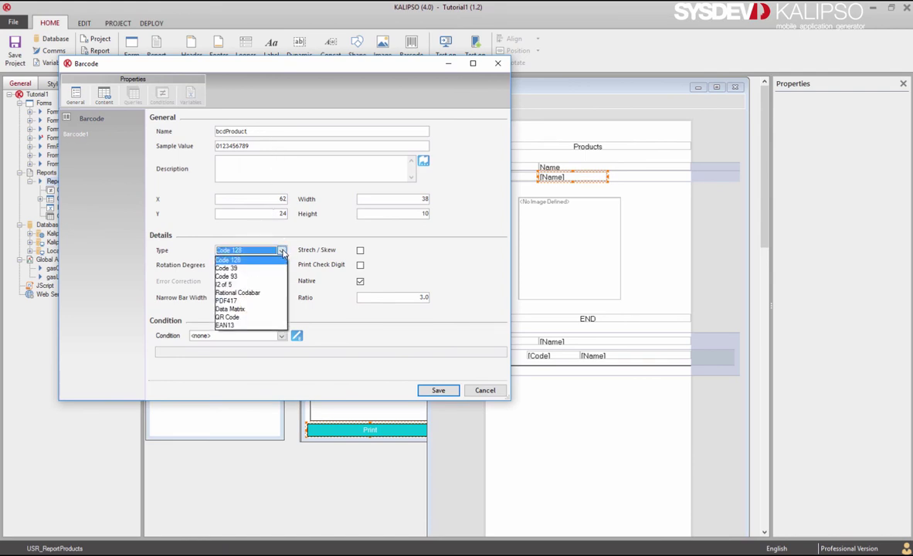
pyautogui.click(289, 245)
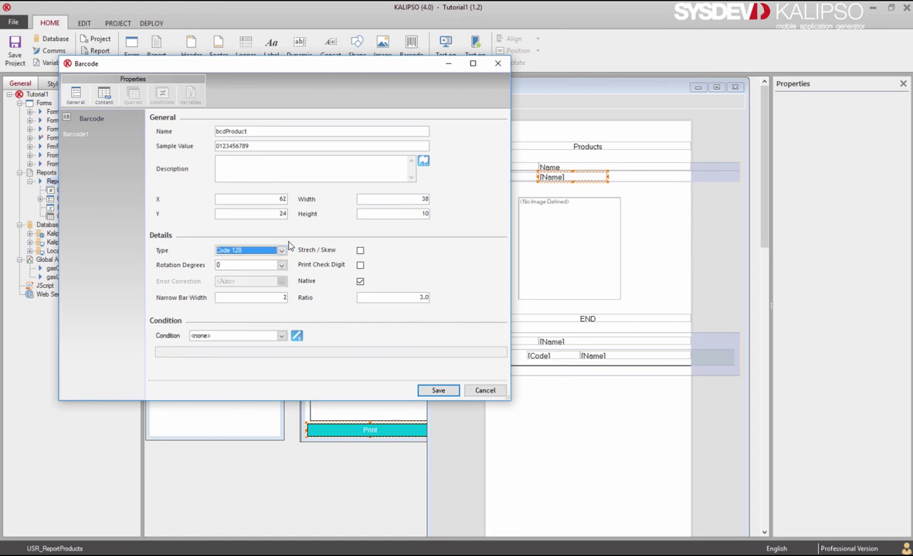
pyautogui.click(103, 96)
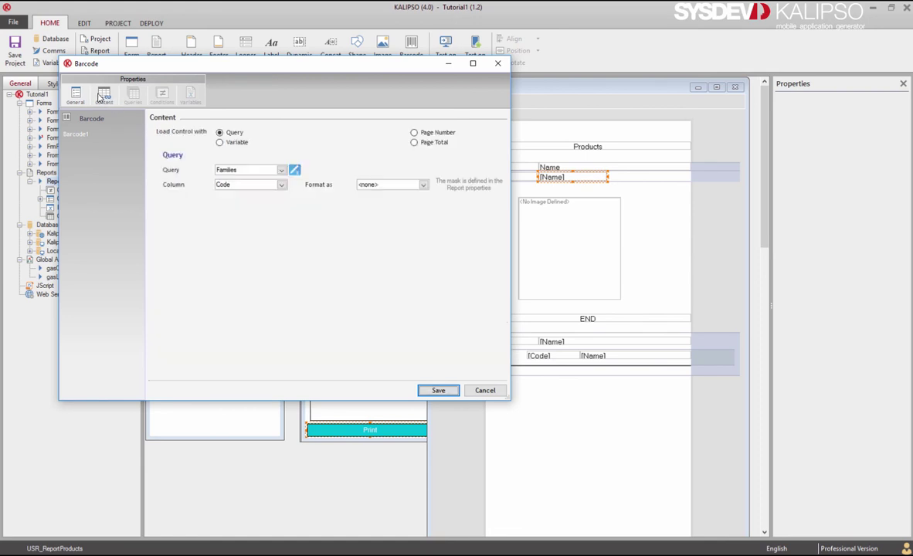
pyautogui.click(271, 170)
pyautogui.click(251, 195)
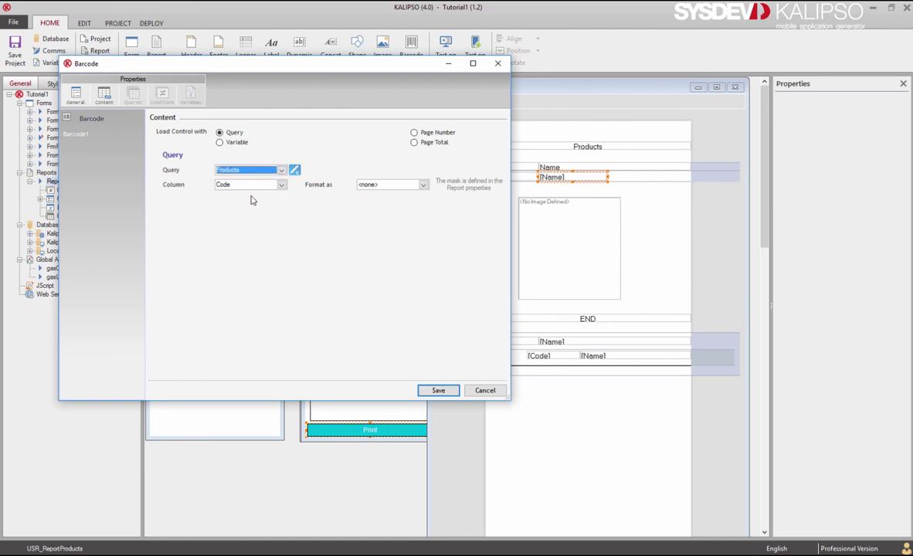
pyautogui.click(436, 392)
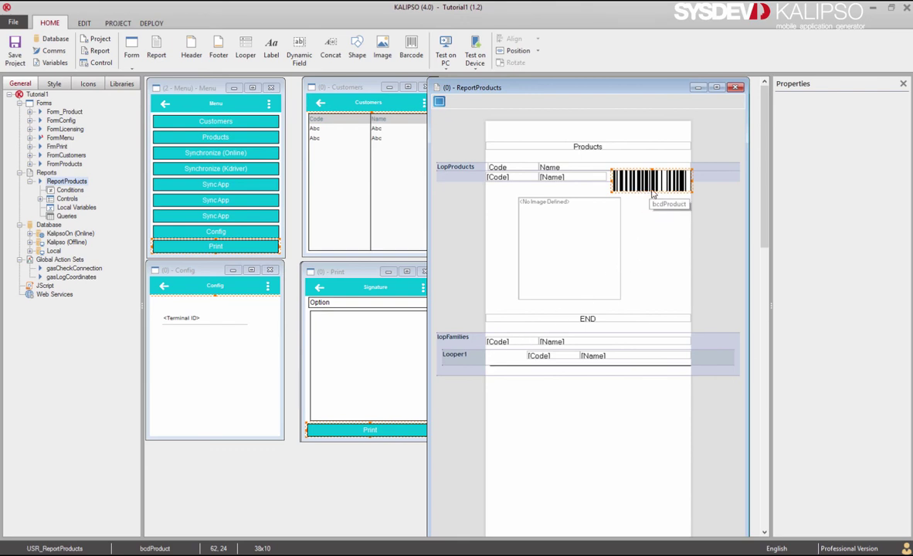
pyautogui.moveTo(652, 192); pyautogui.dragTo(651, 180)
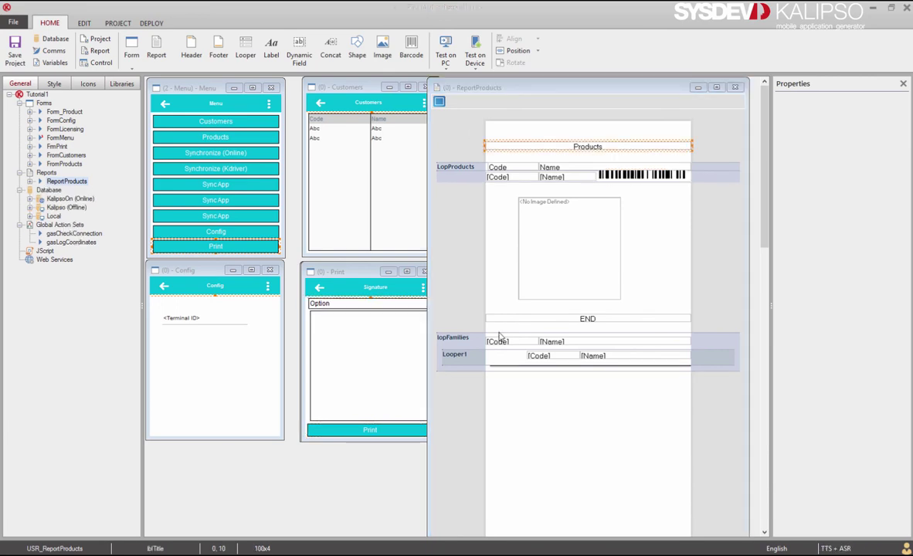
# - Start a PC test of the project, log in with the account password and open the Print form
pyautogui.click(446, 59)
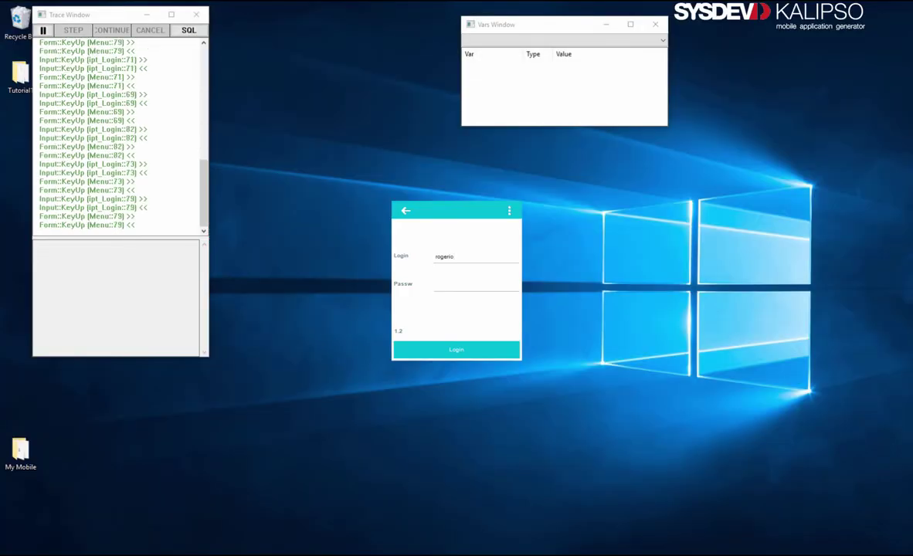
pyautogui.write('1')
pyautogui.press('Return')
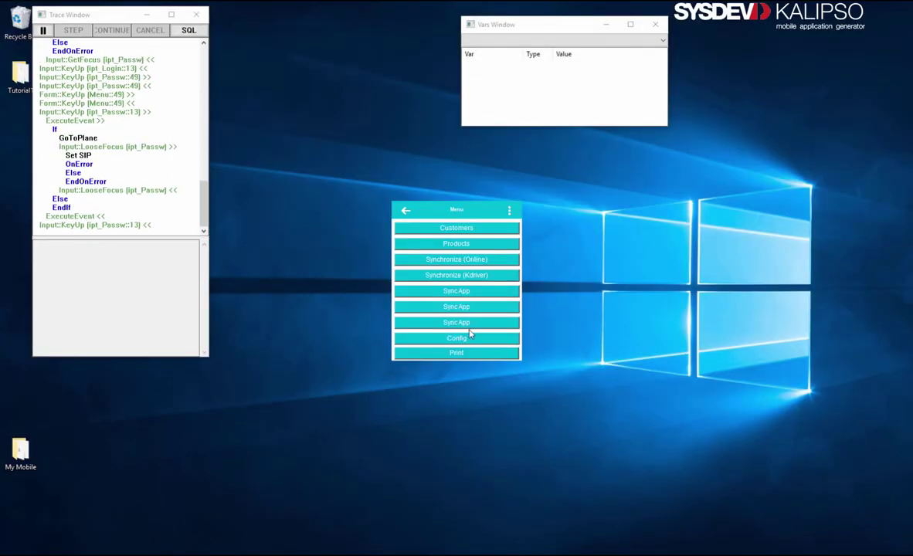
pyautogui.click(464, 357)
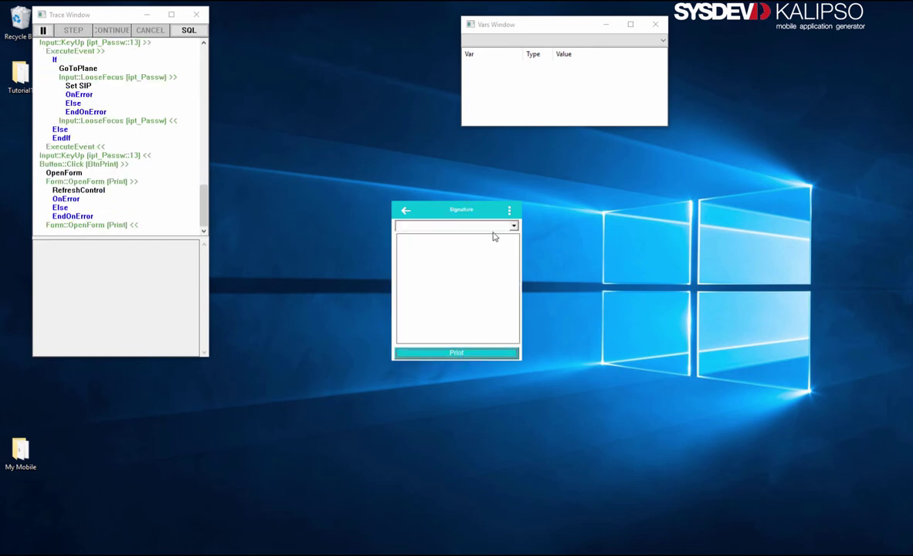
# - Choose ALL in the families list, draw a freehand signature and print the products report
pyautogui.click(492, 226)
pyautogui.click(489, 238)
pyautogui.moveTo(494, 257)
pyautogui.mouseDown()
pyautogui.moveTo(434, 298)
pyautogui.moveTo(464, 263)
pyautogui.mouseUp()
pyautogui.click(460, 353)
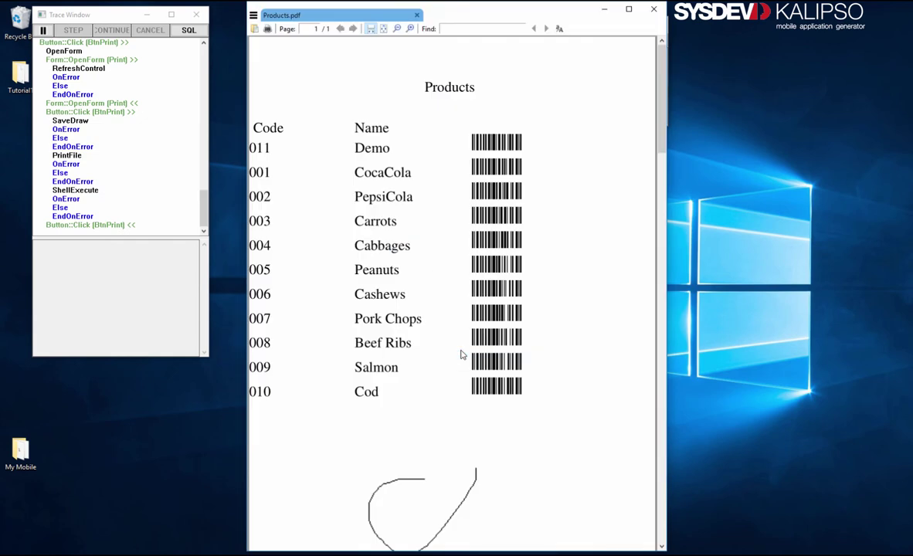
# - Examine the product barcodes in Products.pdf, minimize it and exit the test application
pyautogui.scroll(-2, 460, 355)
pyautogui.scroll(2, 460, 355)
pyautogui.click(605, 9)
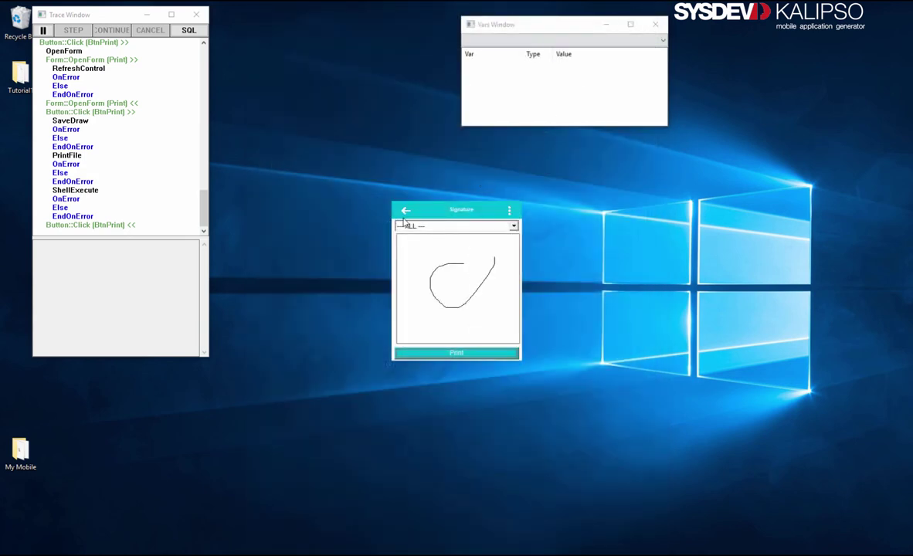
pyautogui.click(406, 211)
pyautogui.click(407, 212)
pyautogui.click(408, 212)
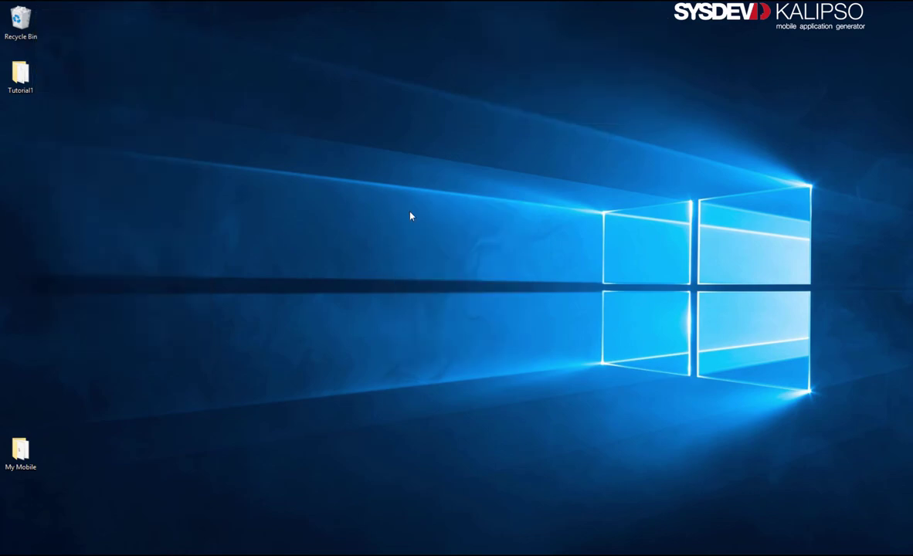
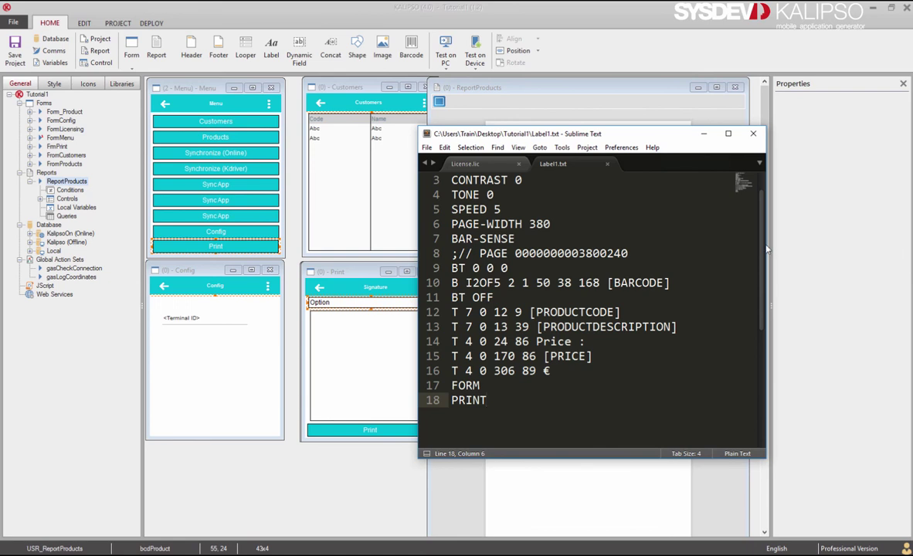
# - Review the barcode, product code, description and price placeholders in Label1.txt and copy its text from the CONTRAST line through PRINT
pyautogui.click(626, 283)
pyautogui.click(551, 312)
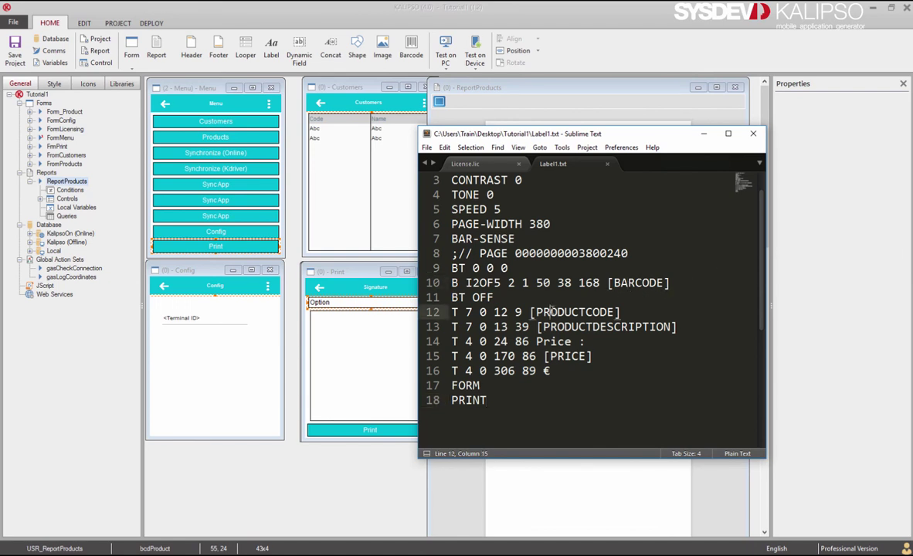
pyautogui.click(573, 327)
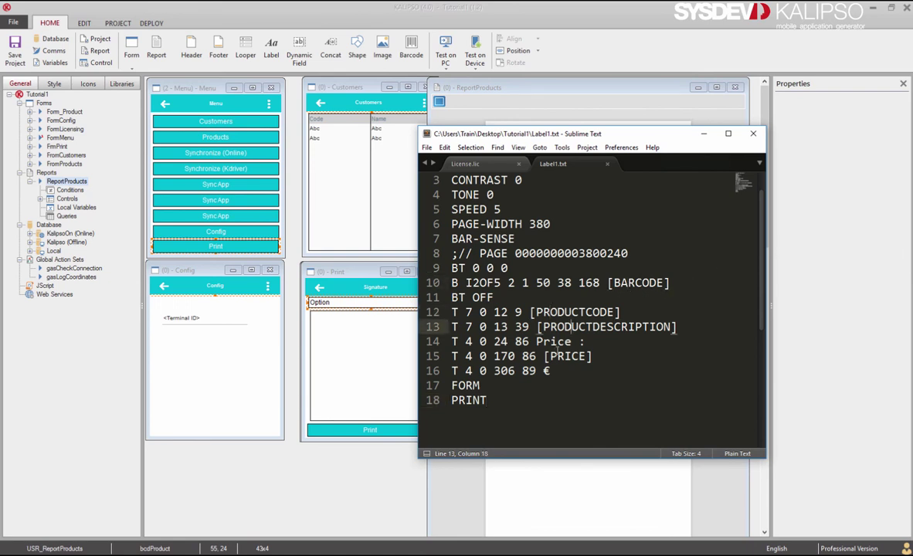
pyautogui.click(557, 356)
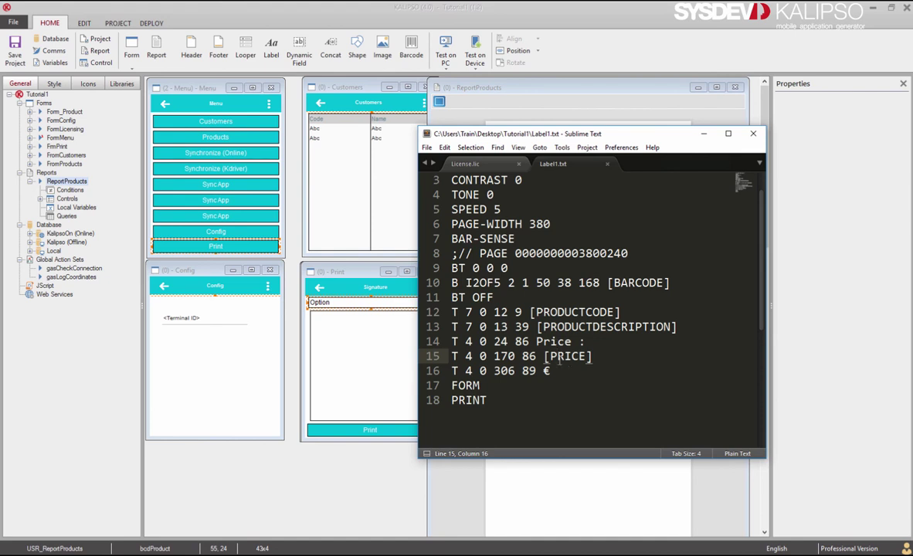
pyautogui.moveTo(530, 312); pyautogui.dragTo(622, 316)
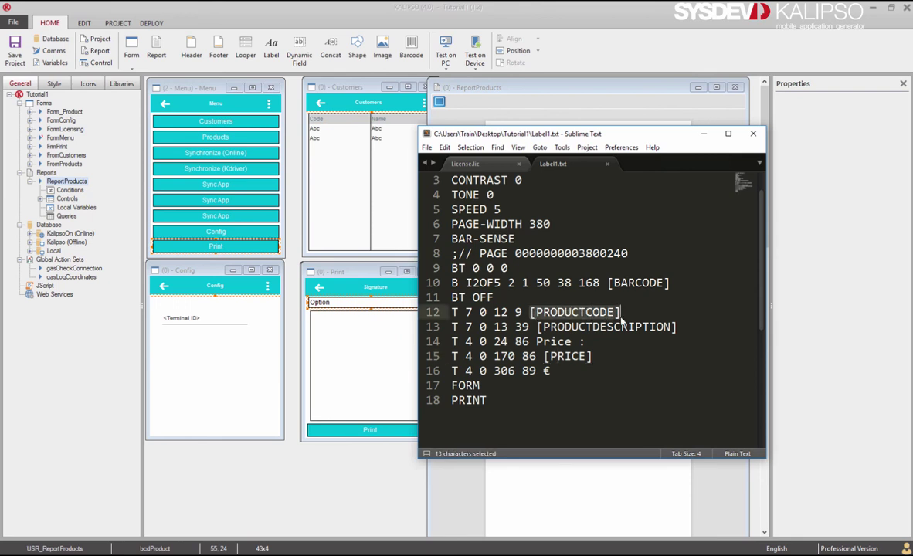
pyautogui.click(503, 400)
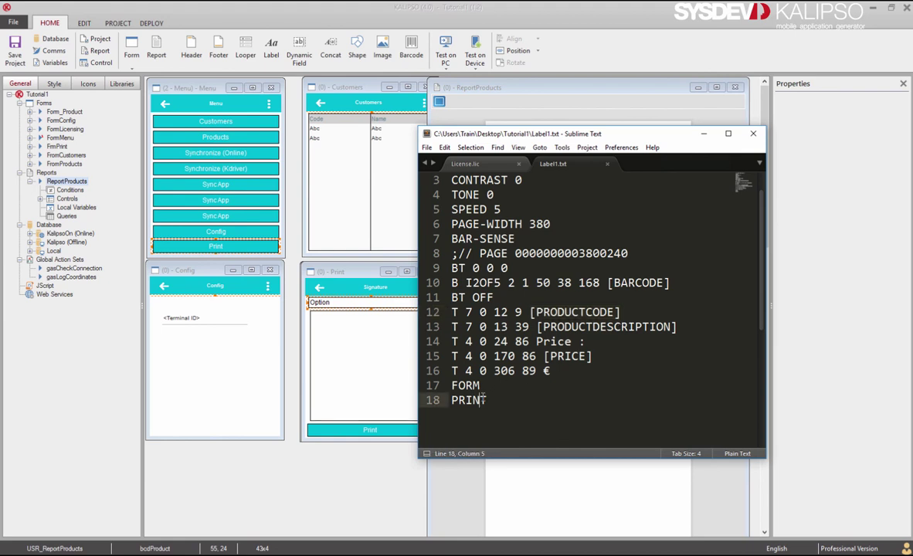
pyautogui.moveTo(500, 400); pyautogui.dragTo(406, 168)
pyautogui.hotkey('ctrl', 'c')
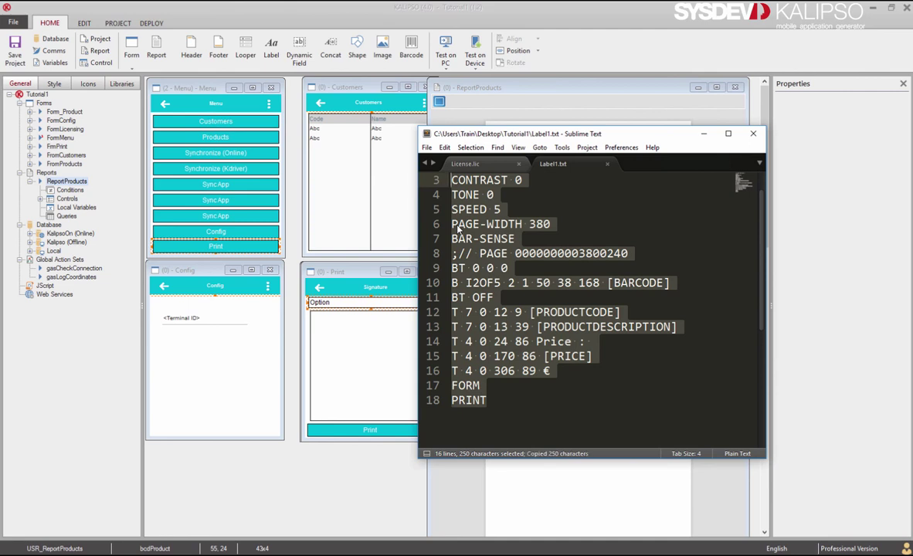
# - Minimize Label1.txt, close the ReportProducts report and open the actions of the tbl_Products table on the FromProducts form
pyautogui.click(704, 137)
pyautogui.click(735, 88)
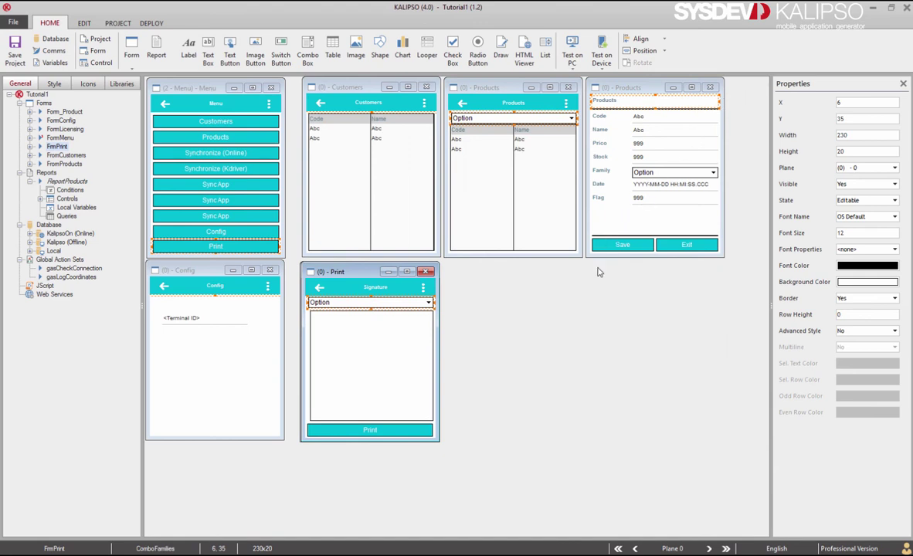
pyautogui.click(503, 205)
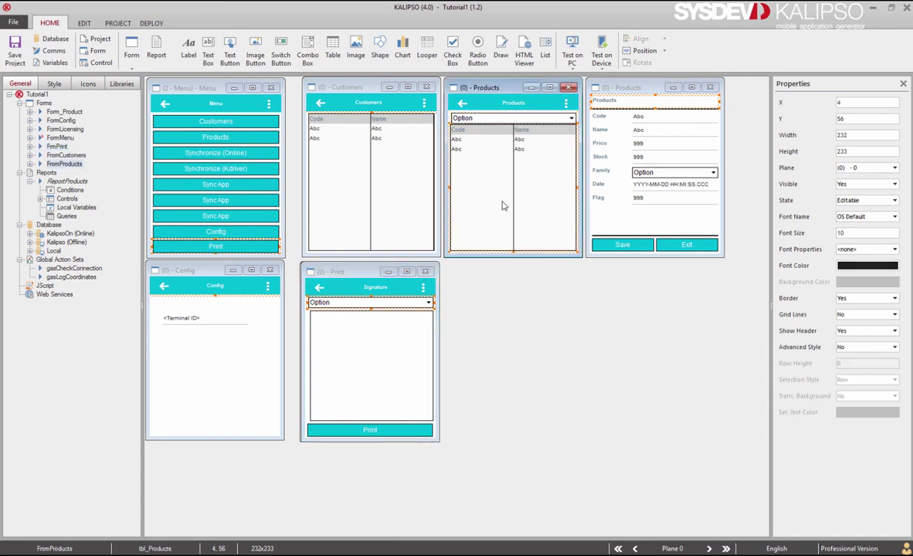
pyautogui.doubleClick(502, 206)
pyautogui.click(535, 149)
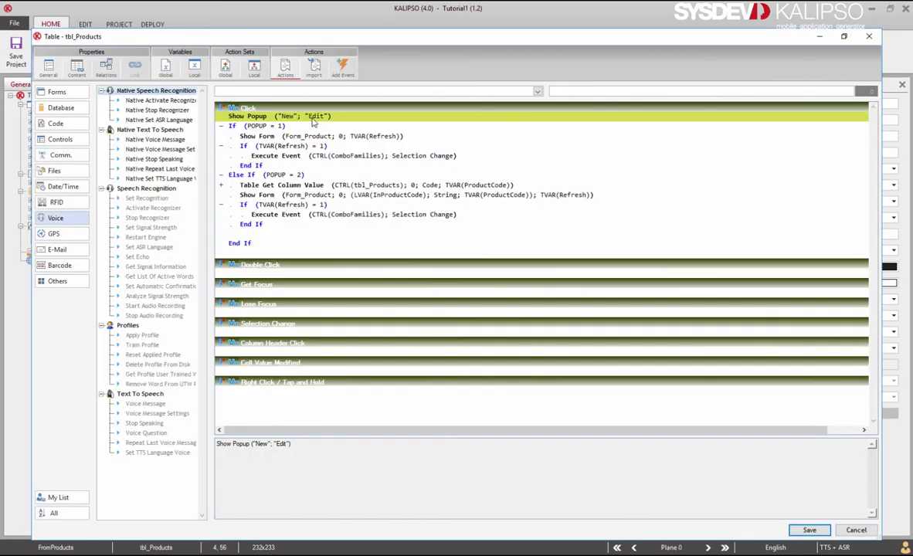
# - Add a "Print Label" option to the Show Popup action in the table's Click event
pyautogui.doubleClick(278, 116)
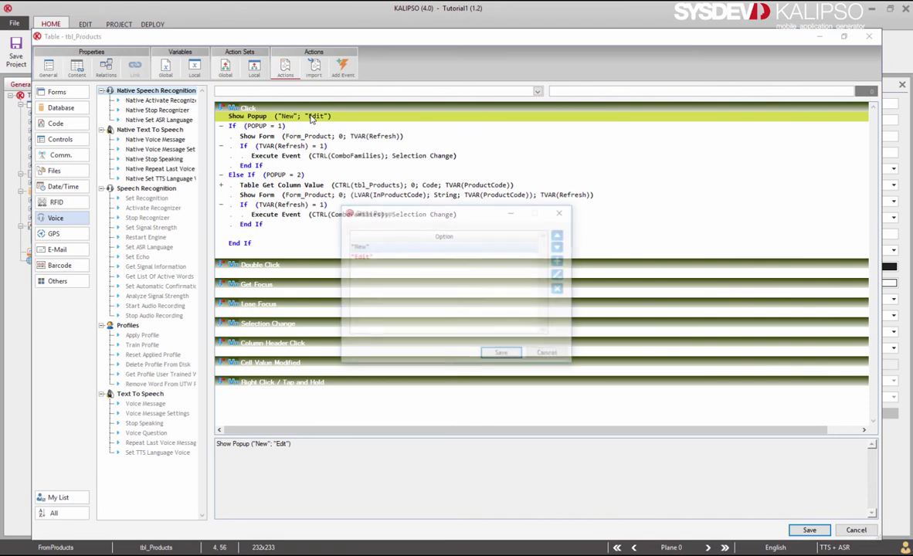
pyautogui.click(558, 259)
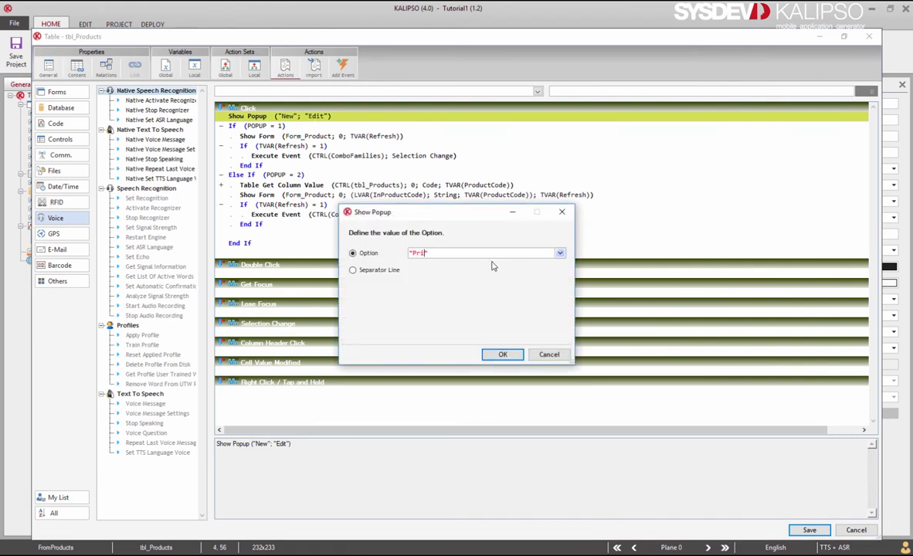
pyautogui.write('"Print Label"')
pyautogui.click(502, 353)
pyautogui.click(499, 352)
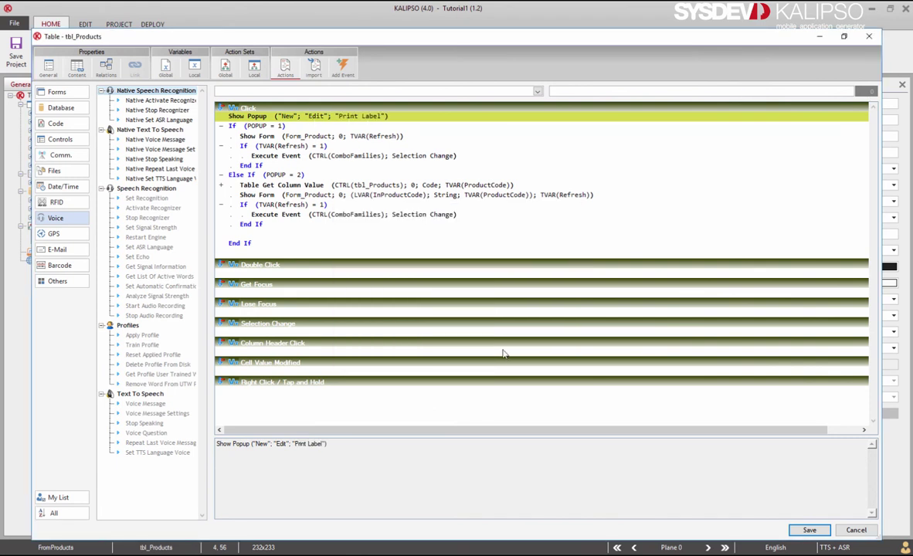
# - Duplicate the Else If action before the Click event's final End If and set its condition to POPUP = 3
pyautogui.click(297, 177)
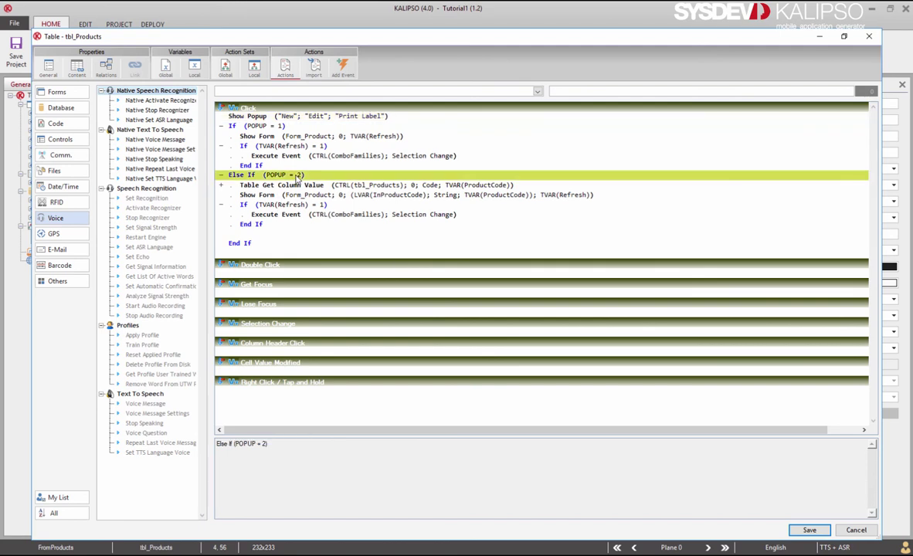
pyautogui.click(262, 227)
pyautogui.click(261, 234)
pyautogui.hotkey('ctrl', 'v')
pyautogui.doubleClick(301, 246)
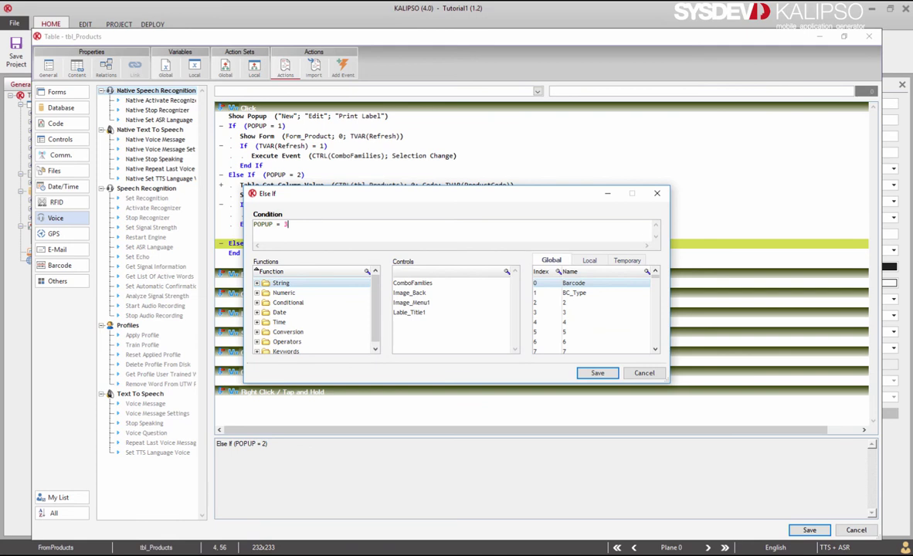
pyautogui.click(593, 374)
# - Copy the Table Get Column Value action that reads Code into TVAR(ProductCode) into the POPUP = 3 branch
pyautogui.click(319, 186)
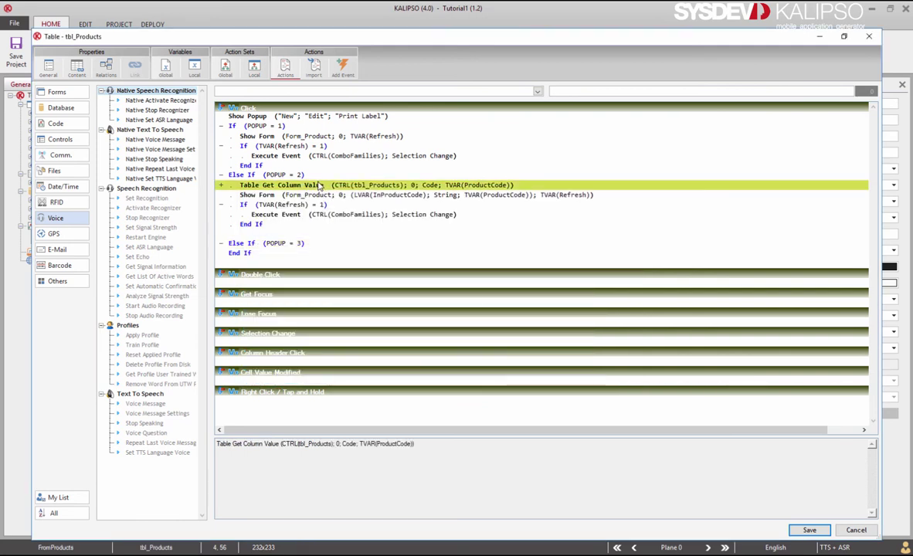
pyautogui.click(287, 245)
pyautogui.hotkey('ctrl', 'v')
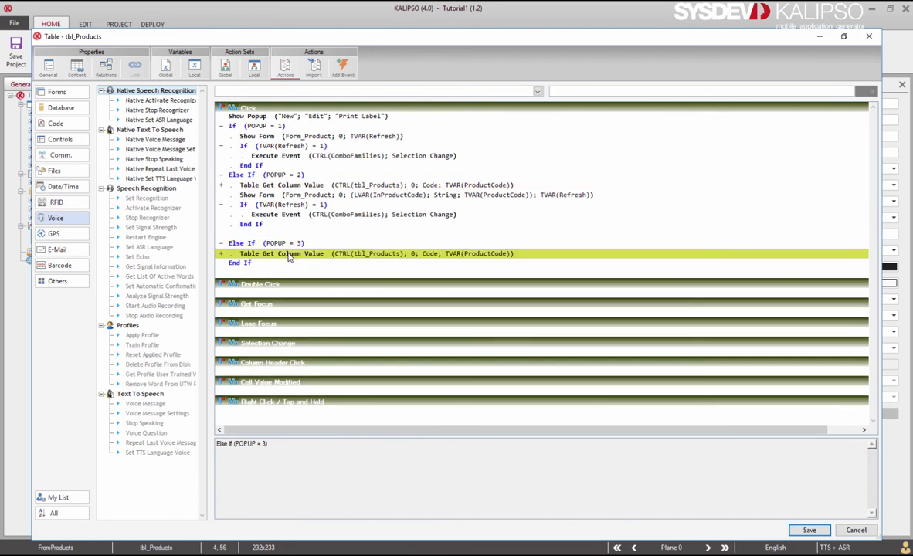
# - Insert a SELECT action in the POPUP = 3 branch and create a column entry from the Products table
pyautogui.write('SELECT')
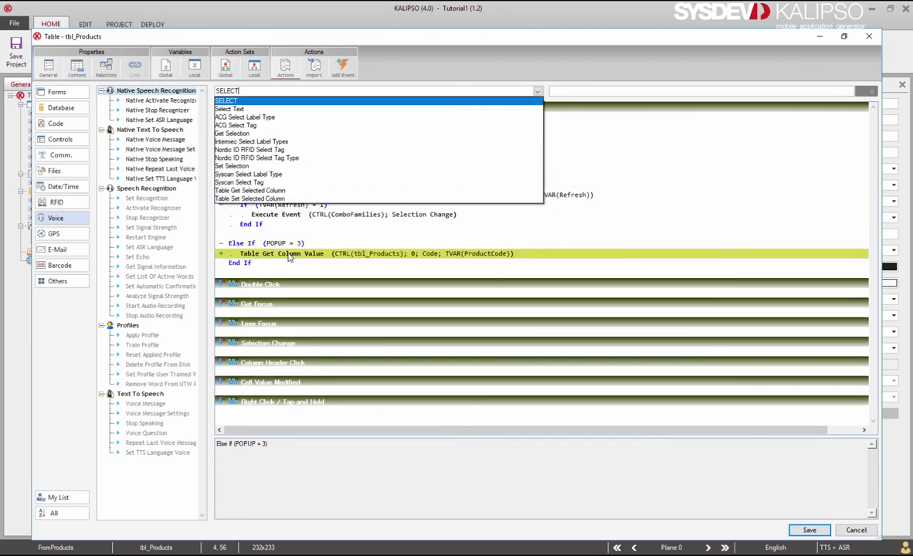
pyautogui.click(345, 102)
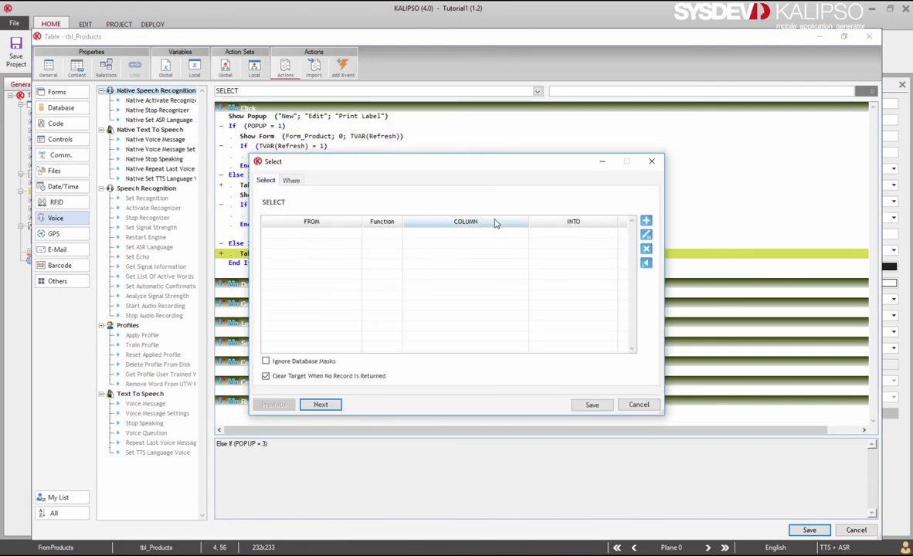
pyautogui.click(646, 224)
pyautogui.click(514, 230)
pyautogui.click(466, 271)
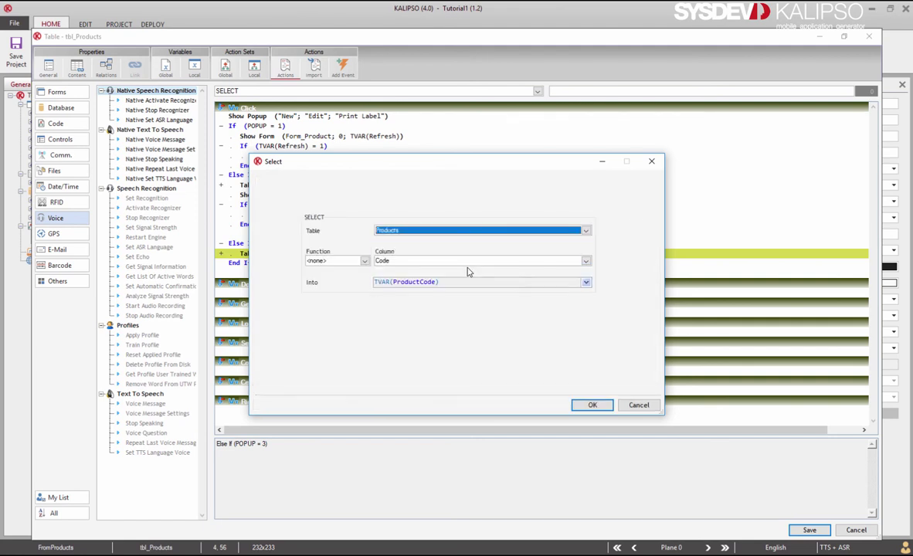
# - Select the Name column into temporary variable 2, renamed ProductName, and confirm the entry
pyautogui.click(473, 263)
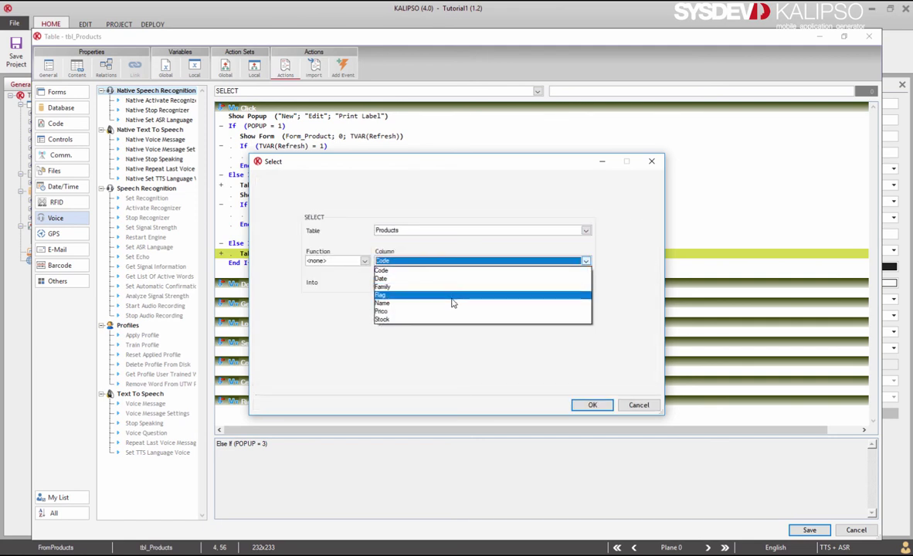
pyautogui.click(453, 303)
pyautogui.click(586, 282)
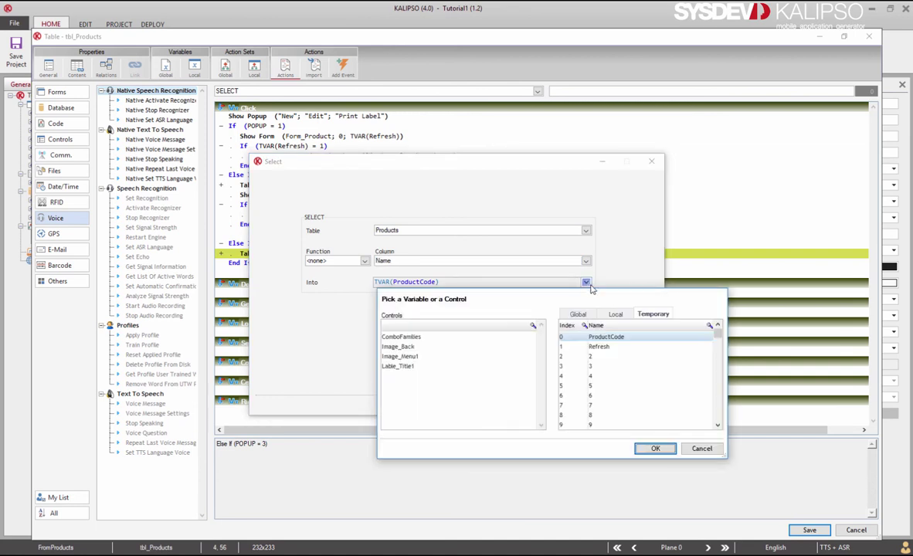
pyautogui.rightClick(598, 356)
pyautogui.click(612, 377)
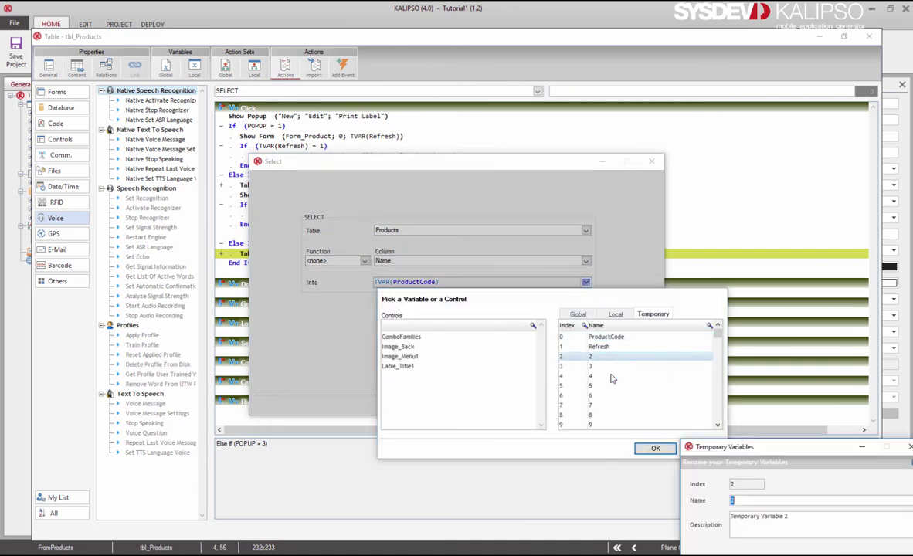
pyautogui.write('ProductName')
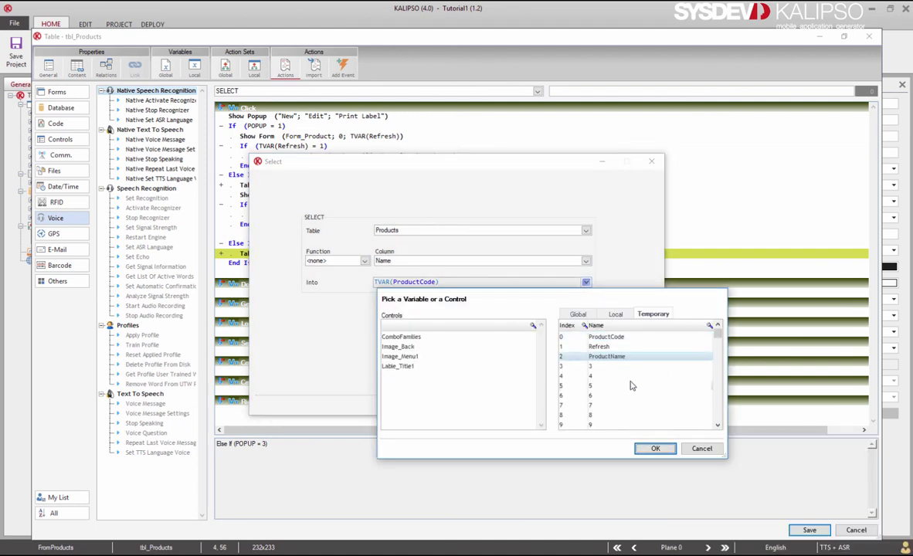
pyautogui.click(653, 448)
pyautogui.click(593, 406)
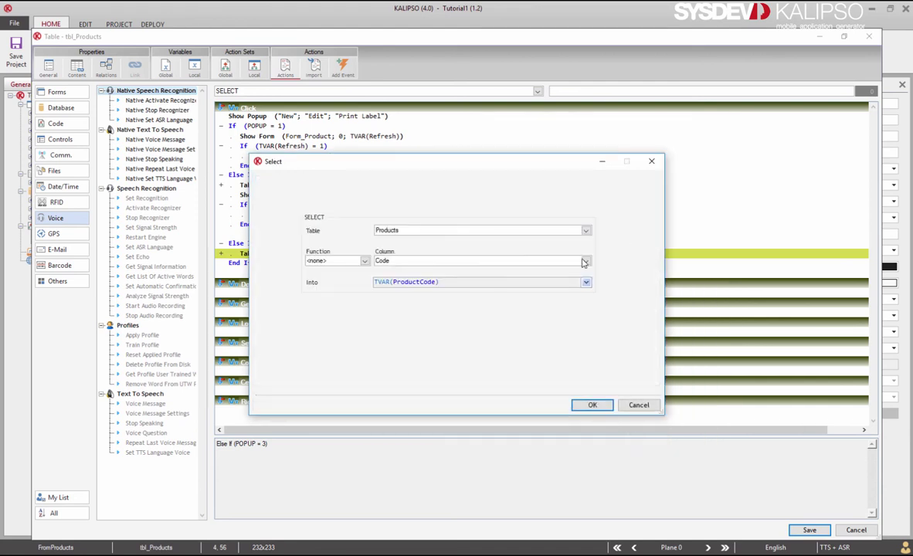
# - Select the Price column into temporary variable 3, renamed ProductPrice, and confirm the entry
pyautogui.click(584, 262)
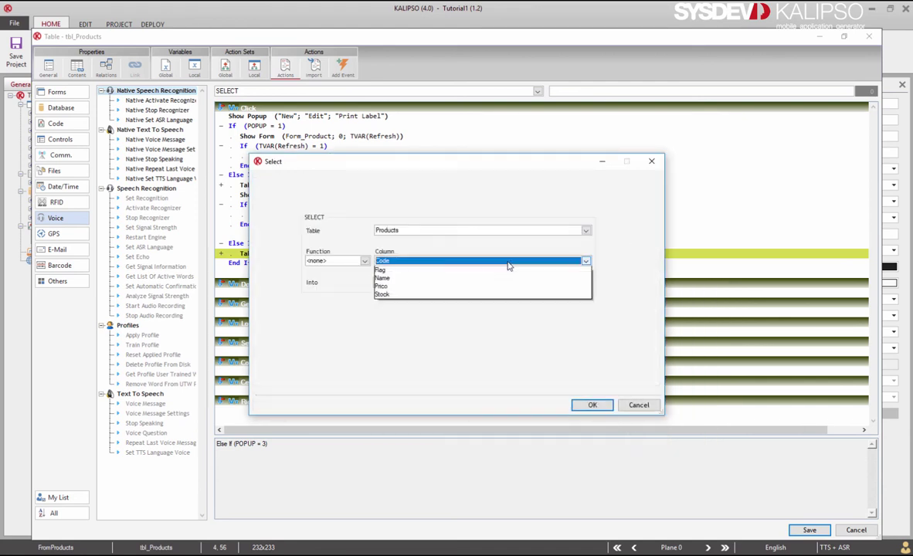
pyautogui.click(479, 311)
pyautogui.click(587, 284)
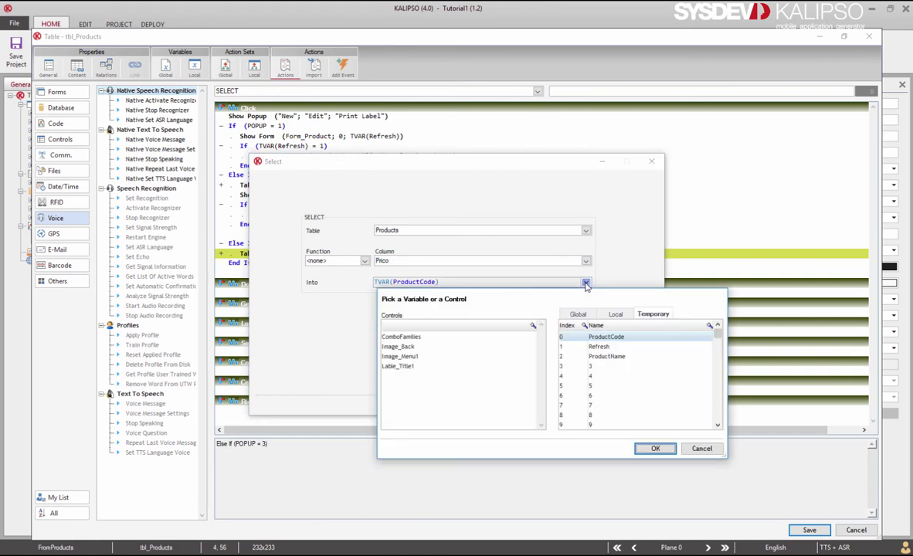
pyautogui.rightClick(591, 366)
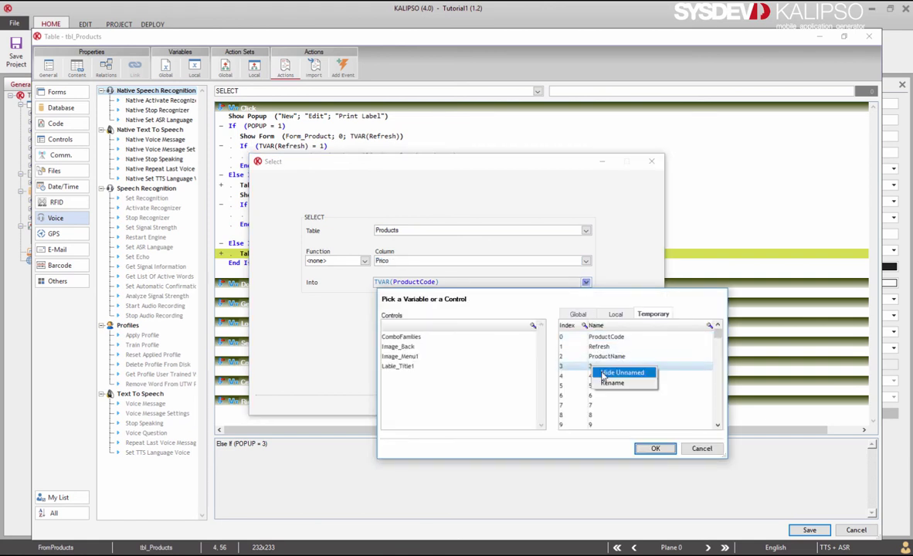
pyautogui.click(607, 383)
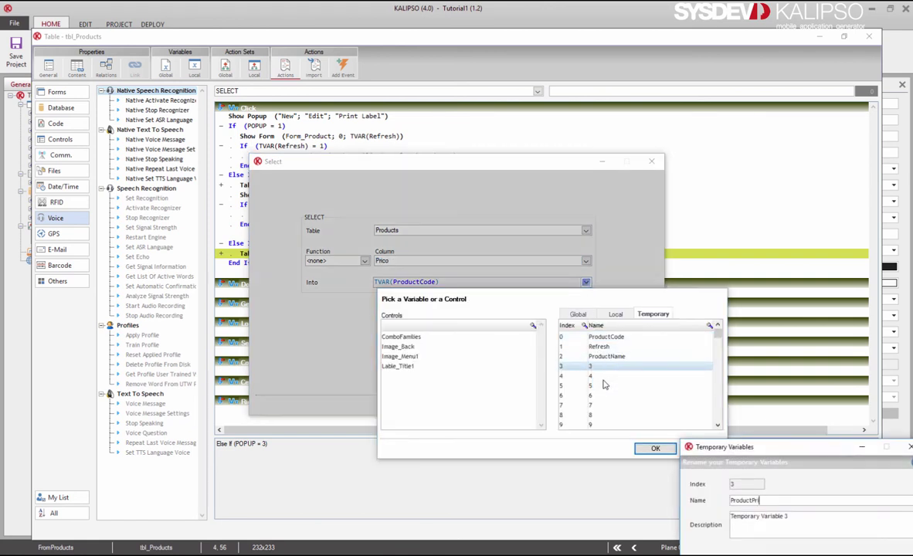
pyautogui.write('ProductPrice')
pyautogui.press('Return')
pyautogui.press('Return')
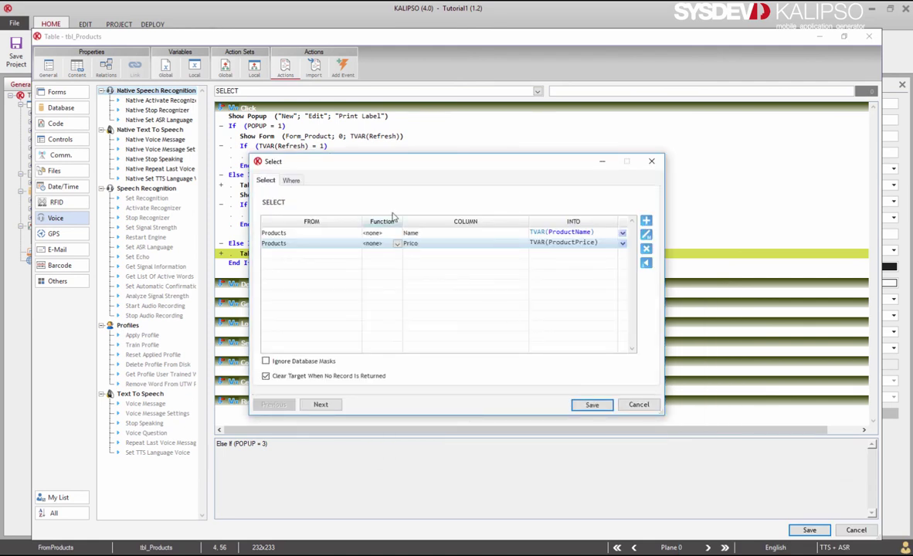
# - Set the SELECT's WHERE condition to FIELD(Products,Code) = TVAR(ProductCode) and save the action
pyautogui.click(291, 180)
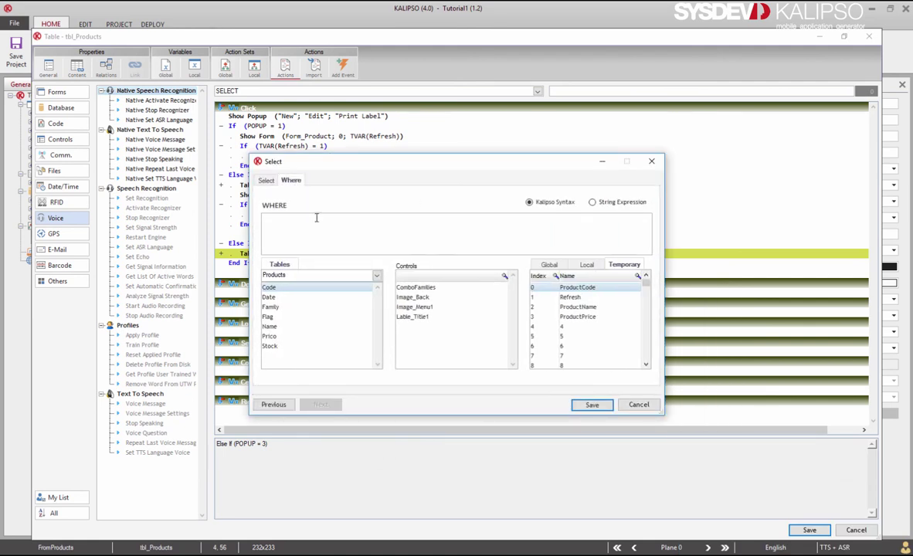
pyautogui.doubleClick(304, 289)
pyautogui.doubleClick(605, 289)
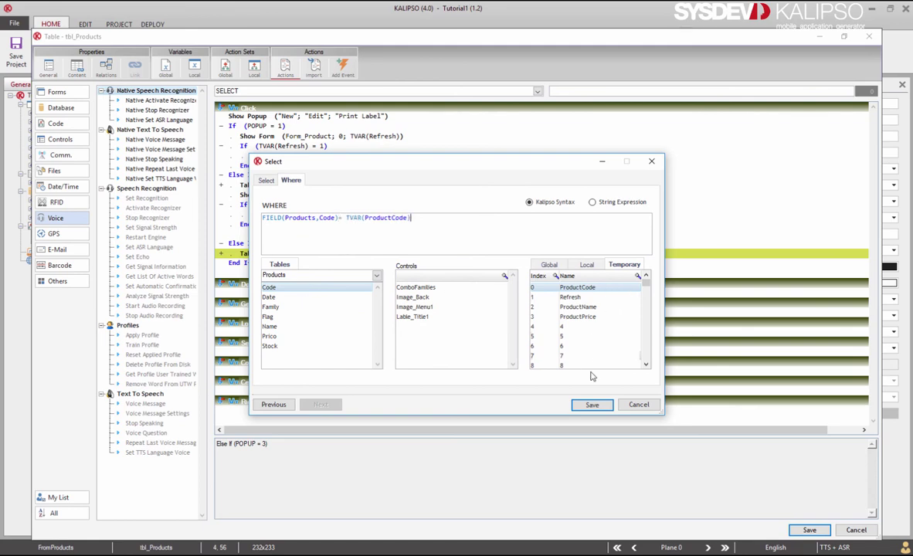
pyautogui.click(592, 405)
# - Add a Set Var action that assigns the quoted label template, ending in FORM and PRINT, to temporary variable 4 as a string
pyautogui.click(439, 90)
pyautogui.write('Set Var')
pyautogui.press('Return')
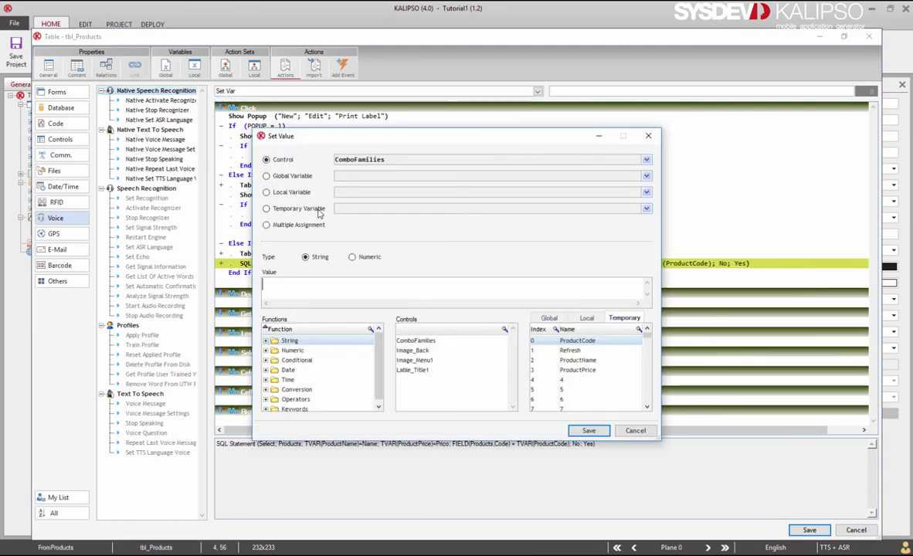
pyautogui.click(309, 208)
pyautogui.click(378, 269)
pyautogui.write('FORM PRINT')
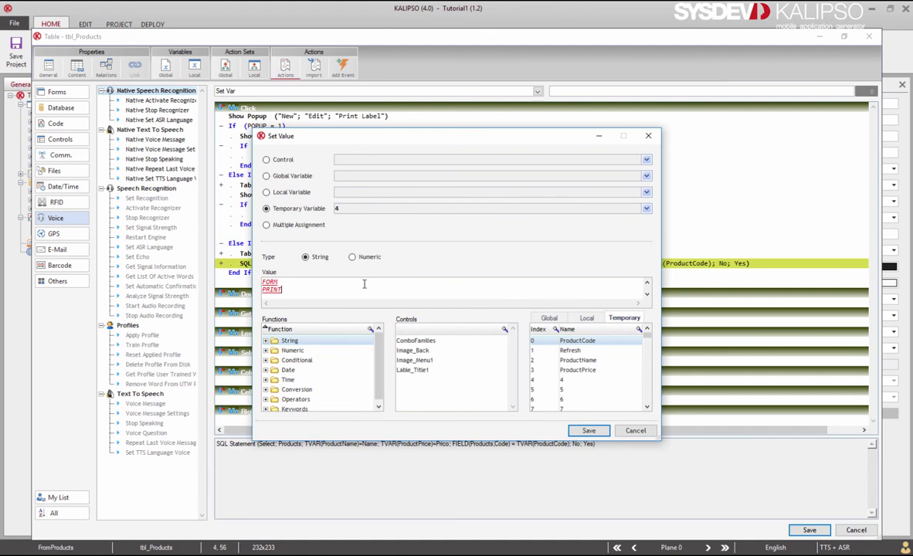
pyautogui.scroll(5, 328, 206)
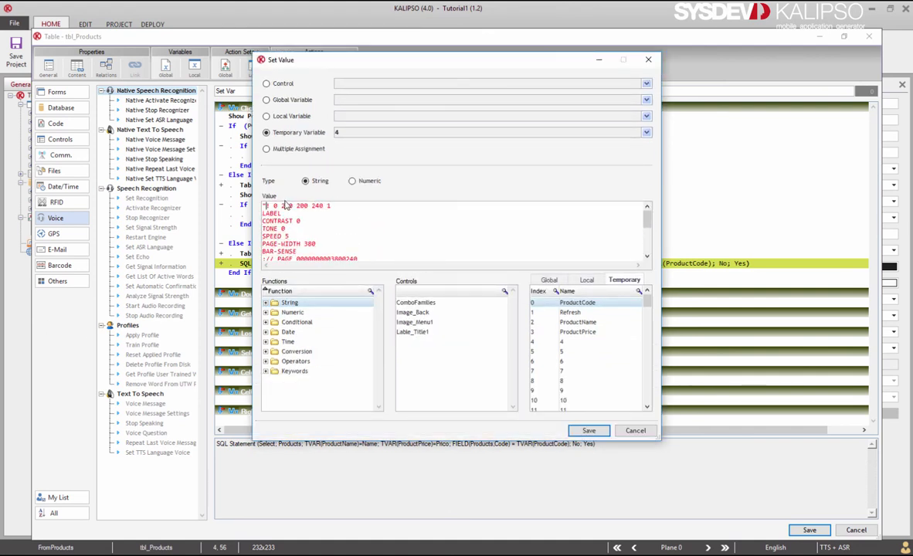
pyautogui.click(588, 431)
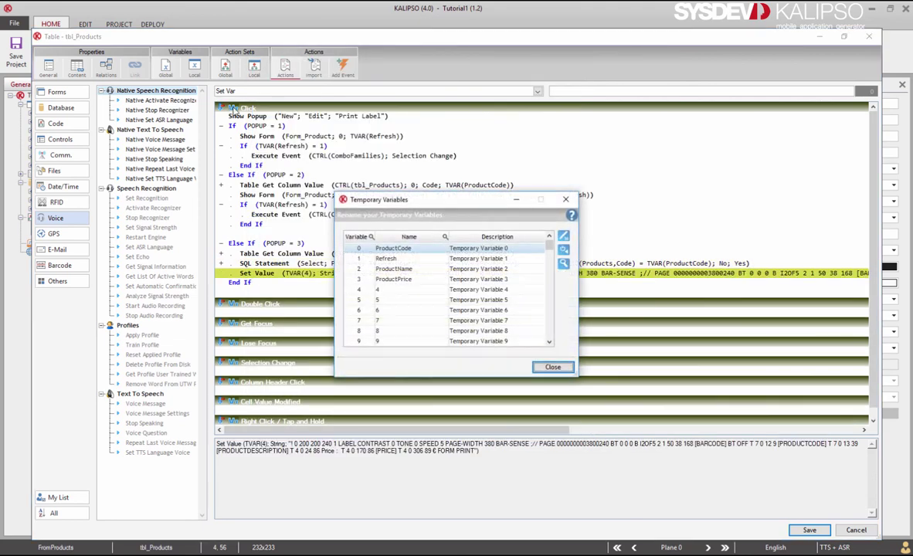
# - Rename temporary variable 4 as CommandsToPrint and close the variable list
pyautogui.doubleClick(398, 290)
pyautogui.write('CommandsToPrint')
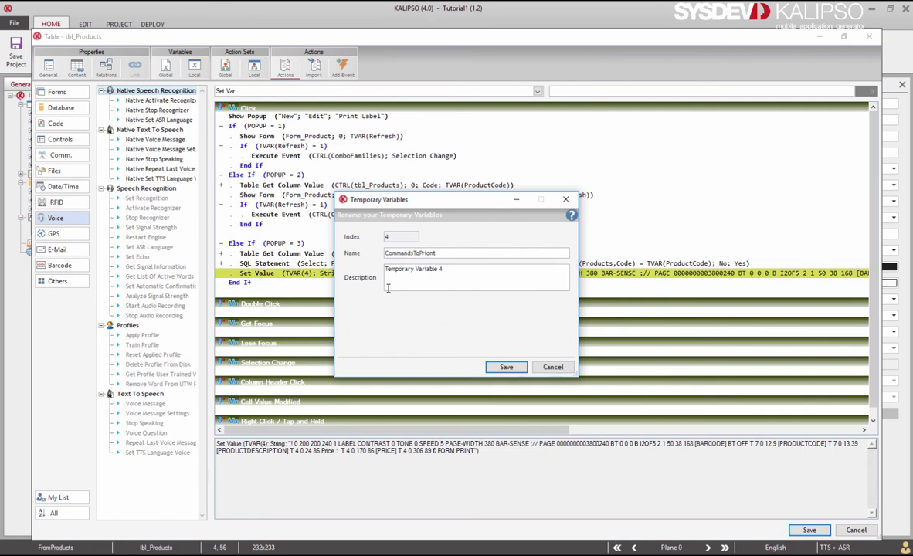
pyautogui.press('Return')
pyautogui.press('Escape')
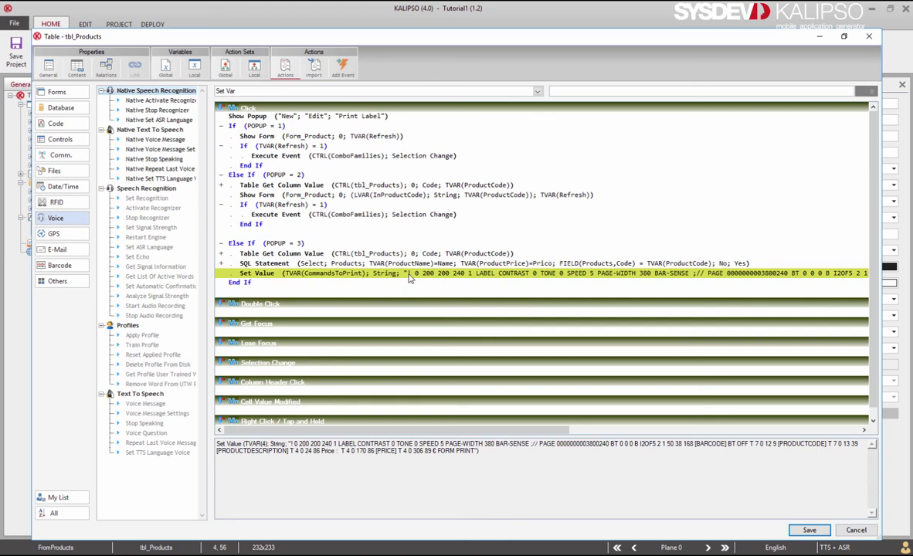
# - Replace the [BARCODE] and [PRODUCTCODE] placeholders in the CommandsToPrint template with concatenated TVAR(ProductCode)
pyautogui.doubleClick(379, 272)
pyautogui.scroll(-3, 345, 246)
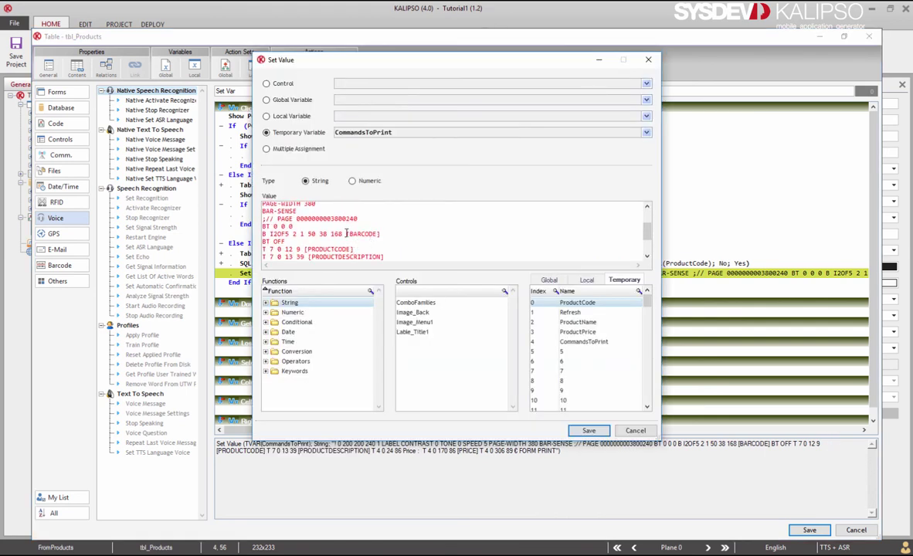
pyautogui.moveTo(346, 234); pyautogui.dragTo(380, 233)
pyautogui.write('"+ TVAR(ProductCode) +"')
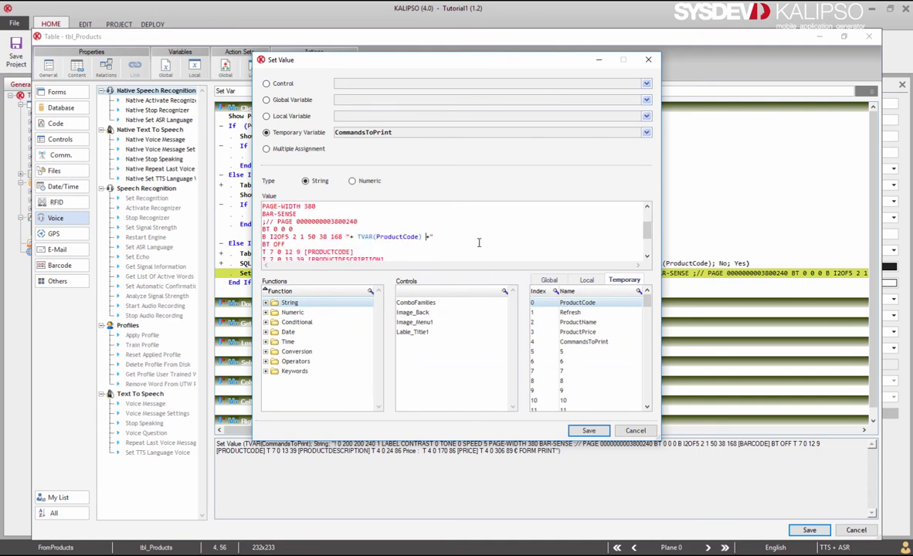
pyautogui.scroll(-2, 477, 240)
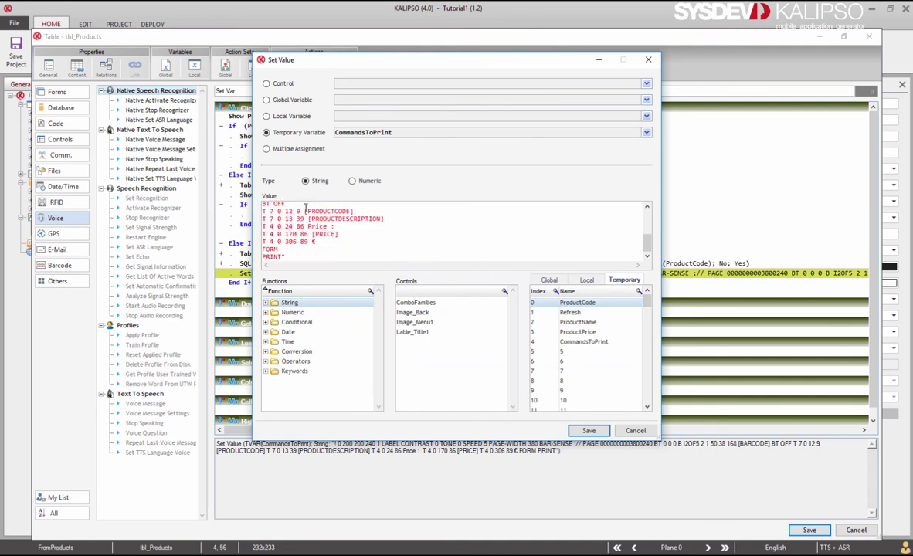
pyautogui.moveTo(305, 210); pyautogui.dragTo(354, 210)
pyautogui.write('"+ TVAR(ProductCode) +"')
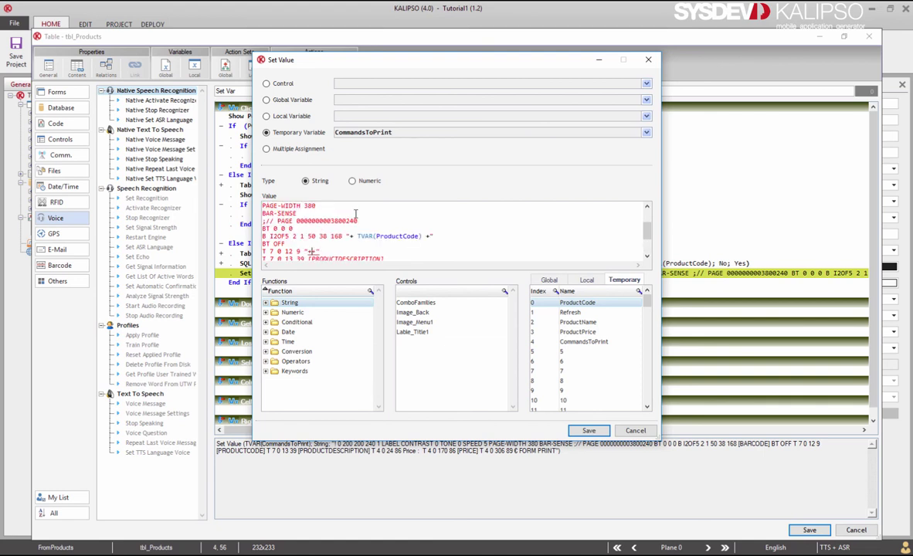
# - Replace [PRODUCTDESCRIPTION] with TVAR(ProductName) and [PRICE] with TVAR(ProductPrice) in the label template, and save the Set Value action
pyautogui.scroll(-2, 370, 232)
pyautogui.moveTo(384, 221); pyautogui.dragTo(309, 221)
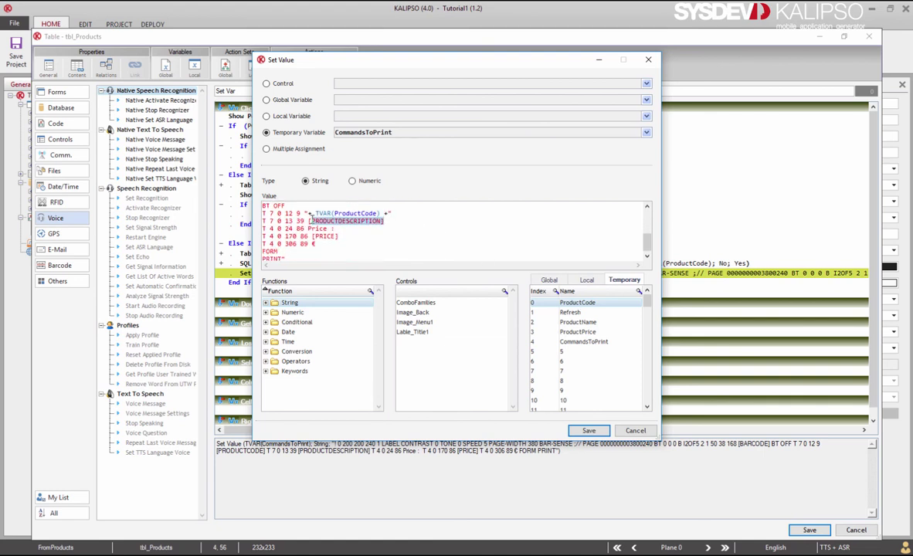
pyautogui.write('"+')
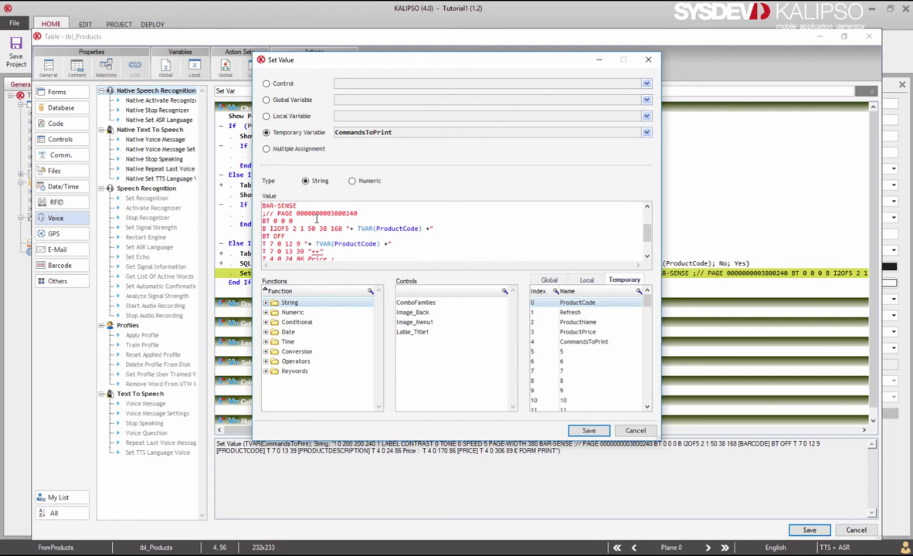
pyautogui.doubleClick(578, 321)
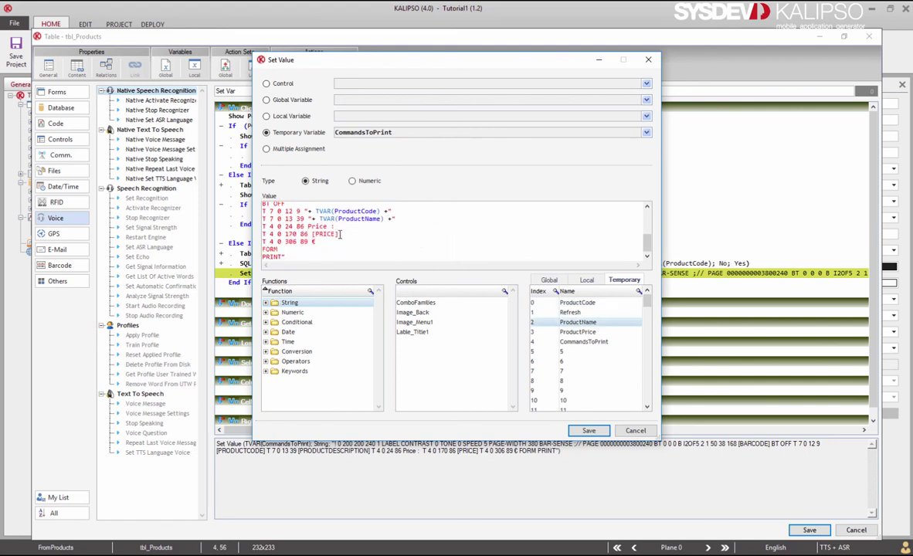
pyautogui.moveTo(341, 234); pyautogui.dragTo(311, 234)
pyautogui.write('"+ TVAR(ProductPrice) +')
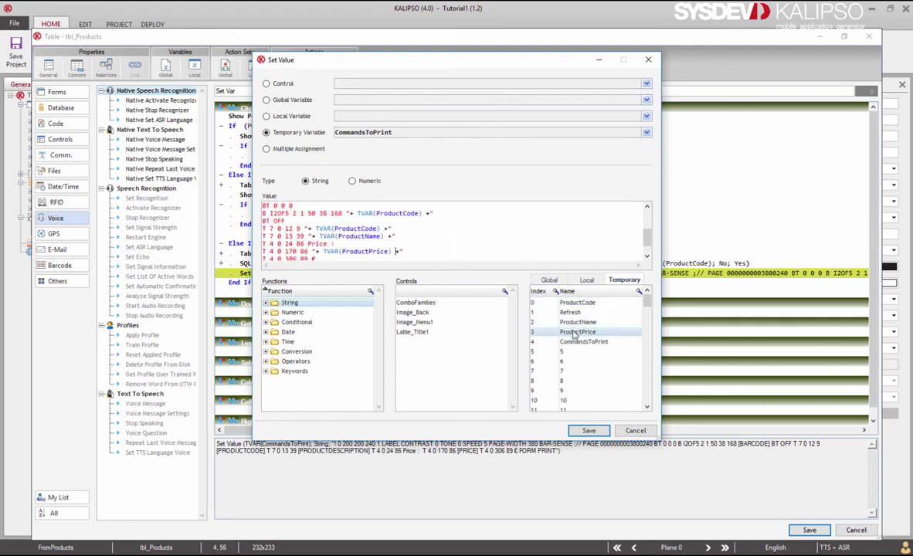
pyautogui.click(589, 430)
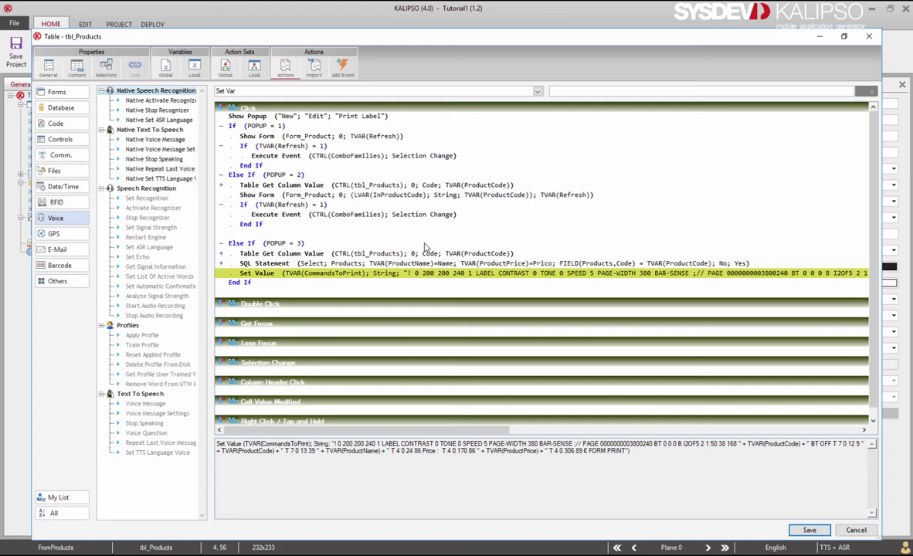
# - Add a Serial Open action for Com1 after Set Value with 1200 baud, 7 data bits, 1 stop bit and no parity
pyautogui.click(309, 91)
pyautogui.click(292, 116)
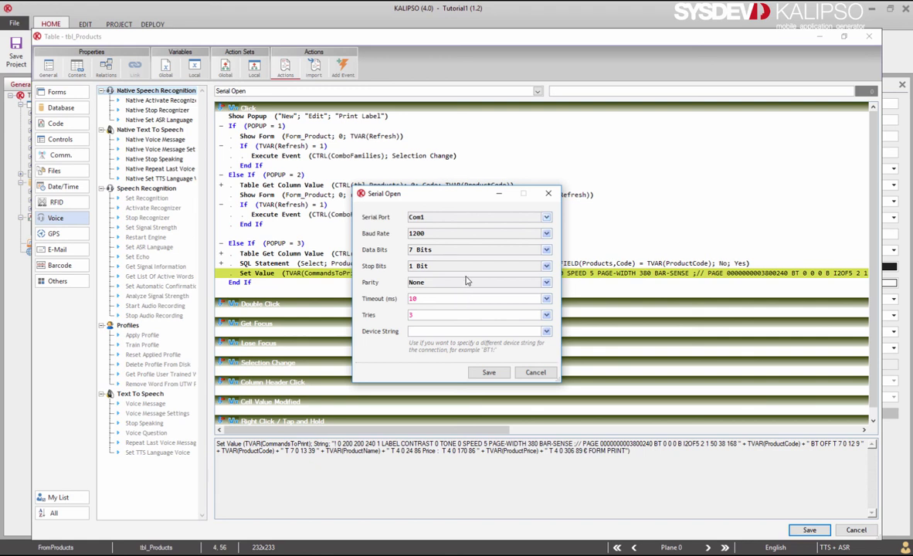
pyautogui.click(489, 372)
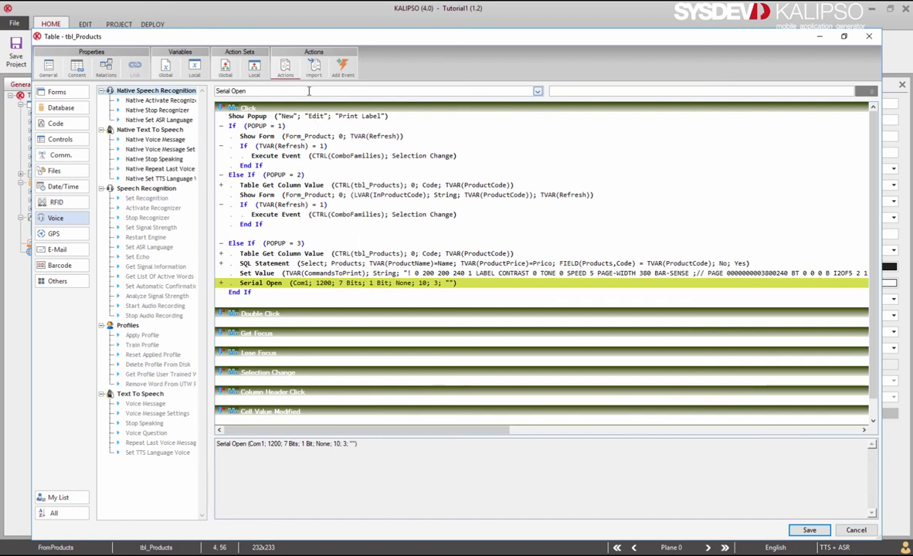
# - Add a coded Serial Write action on Com1 that writes TVAR(CommandsToPrint)
pyautogui.press('BackSpace')
pyautogui.press('BackSpace')
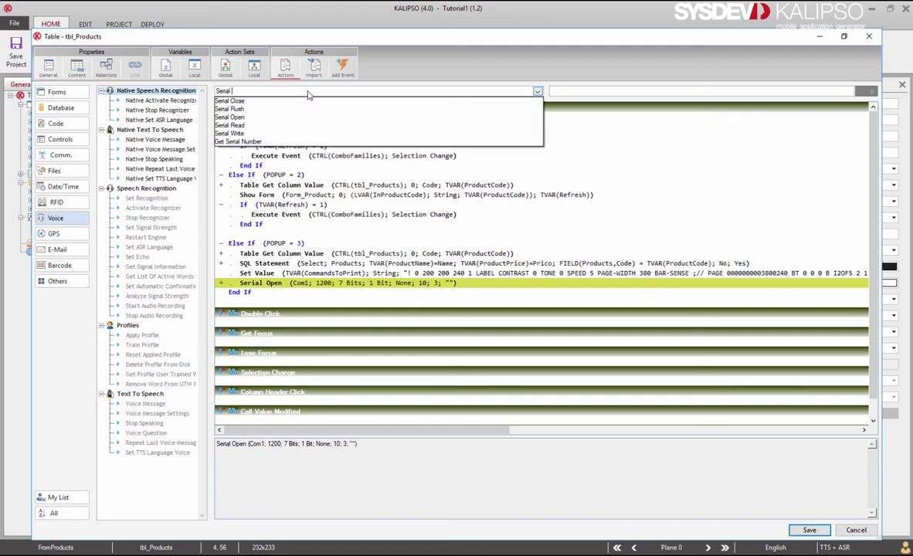
pyautogui.press('Down')
pyautogui.press('Down')
pyautogui.press('Down')
pyautogui.press('Down')
pyautogui.press('Down')
pyautogui.press('Return')
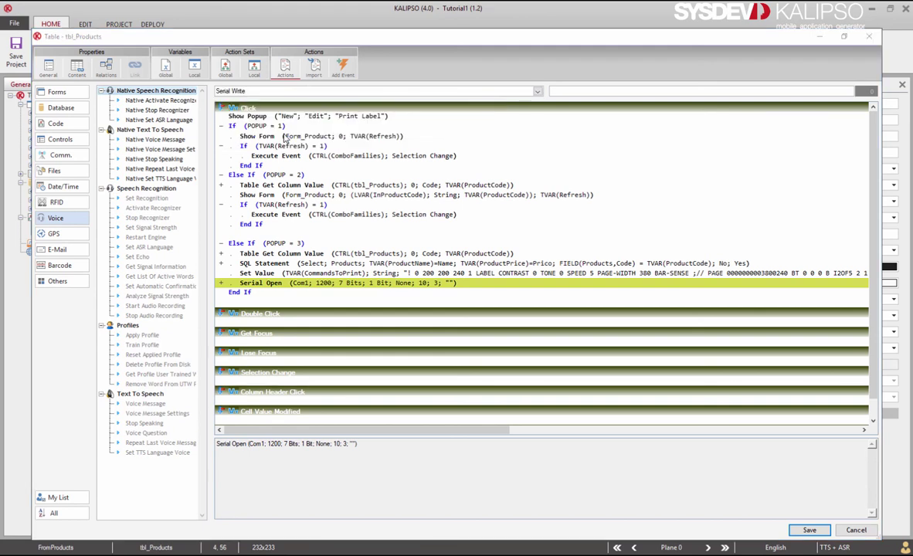
pyautogui.click(568, 294)
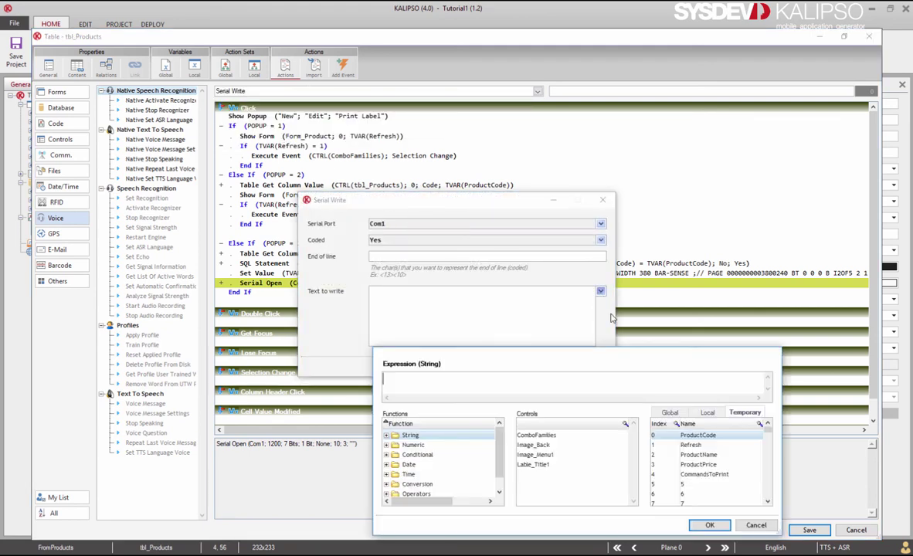
pyautogui.doubleClick(699, 475)
pyautogui.click(707, 525)
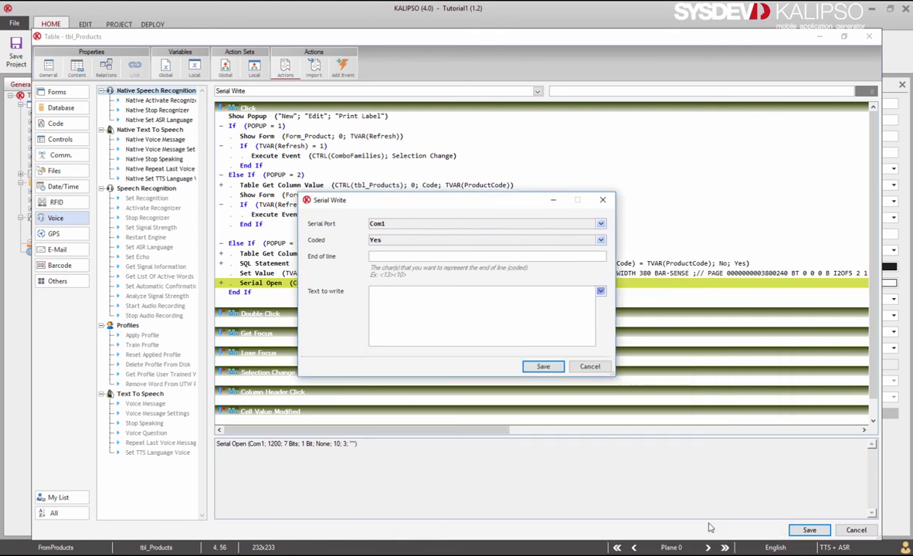
pyautogui.click(547, 368)
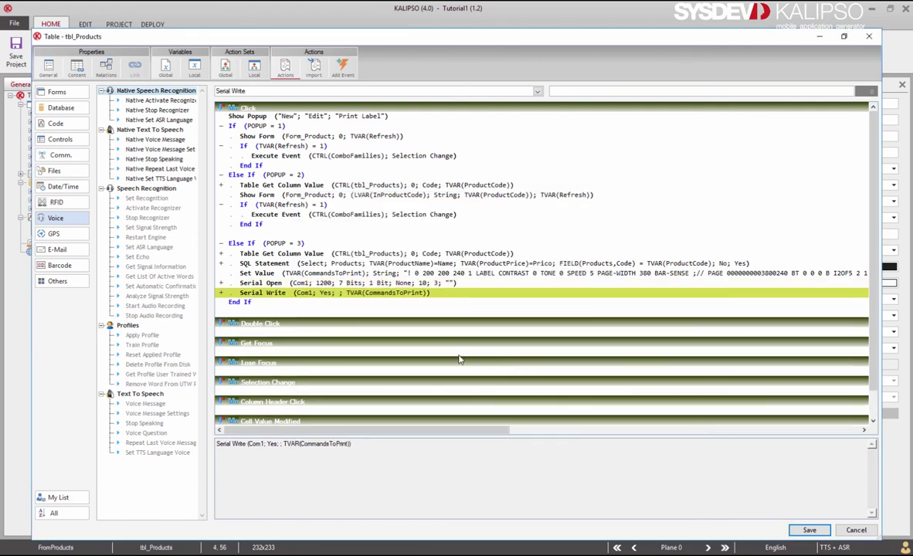
# - Add a Serial Close action for Com1 after the Serial Write action
pyautogui.click(260, 92)
pyautogui.press('BackSpace')
pyautogui.press('BackSpace')
pyautogui.press('BackSpace')
pyautogui.press('BackSpace')
pyautogui.press('BackSpace')
pyautogui.write('Close')
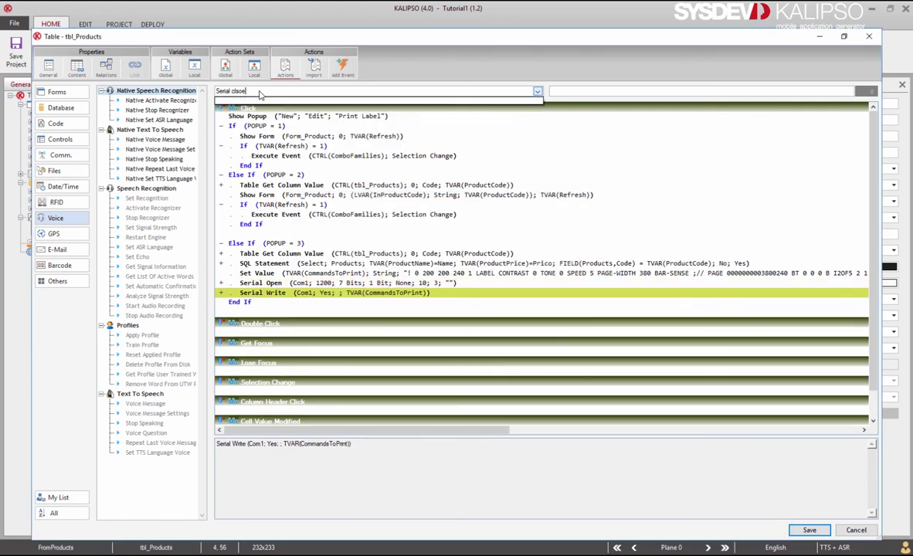
pyautogui.click(260, 96)
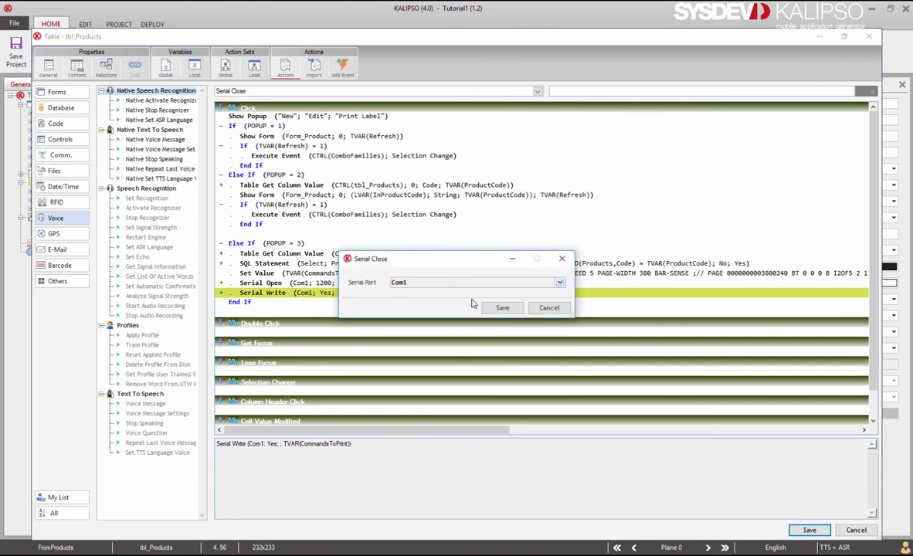
pyautogui.click(502, 307)
# - Insert blank lines before and after the Set Value action in the POPUP = 3 branch
pyautogui.click(305, 272)
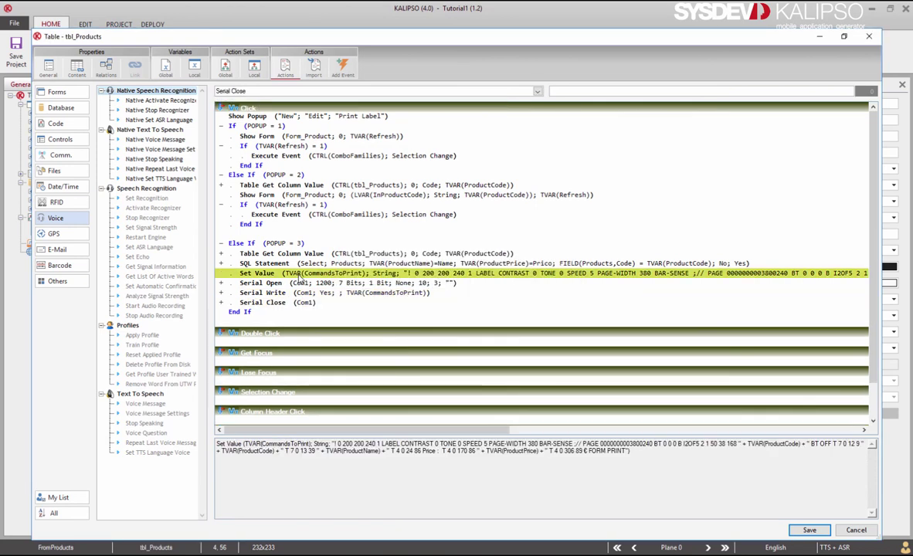
pyautogui.press('Return')
pyautogui.click(285, 266)
pyautogui.press('Return')
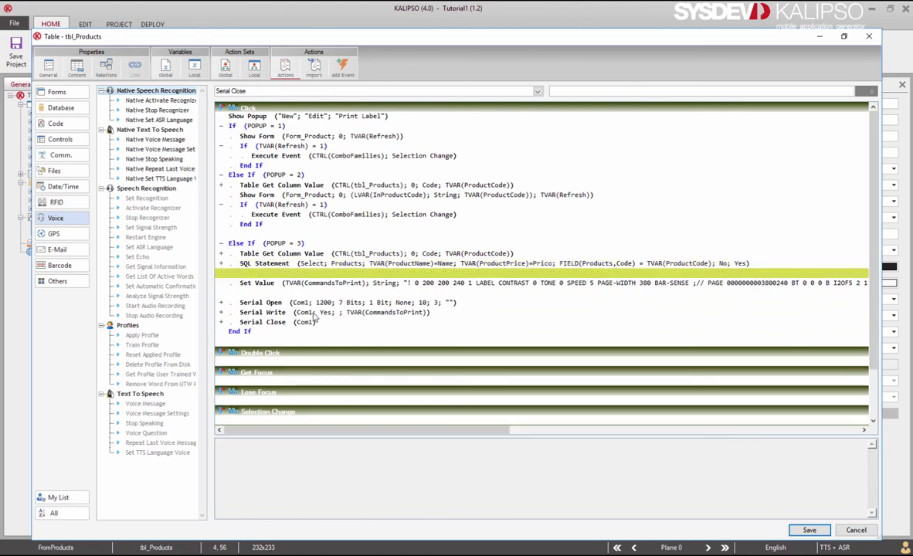
# - Review the label template in the Set Value action and the Serial Write and Serial Close actions
pyautogui.doubleClick(330, 283)
pyautogui.scroll(6, 325, 224)
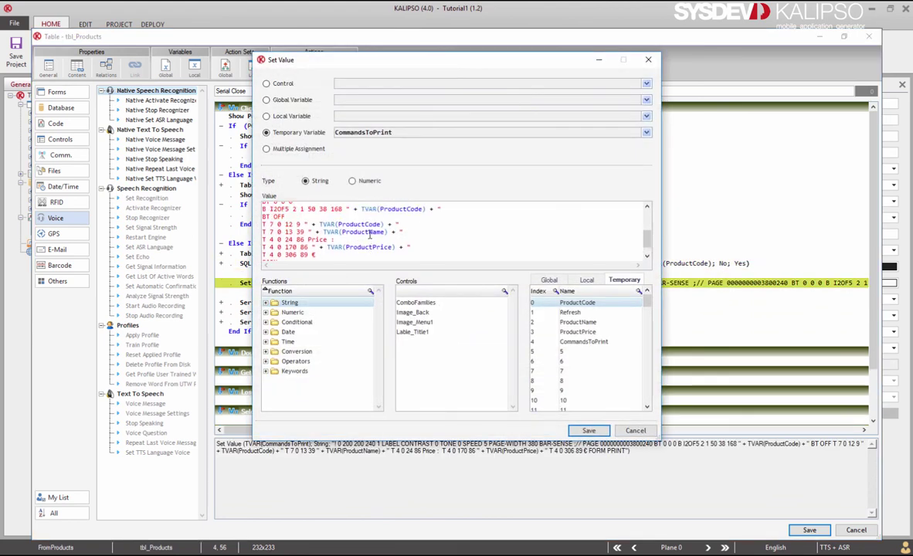
pyautogui.click(589, 431)
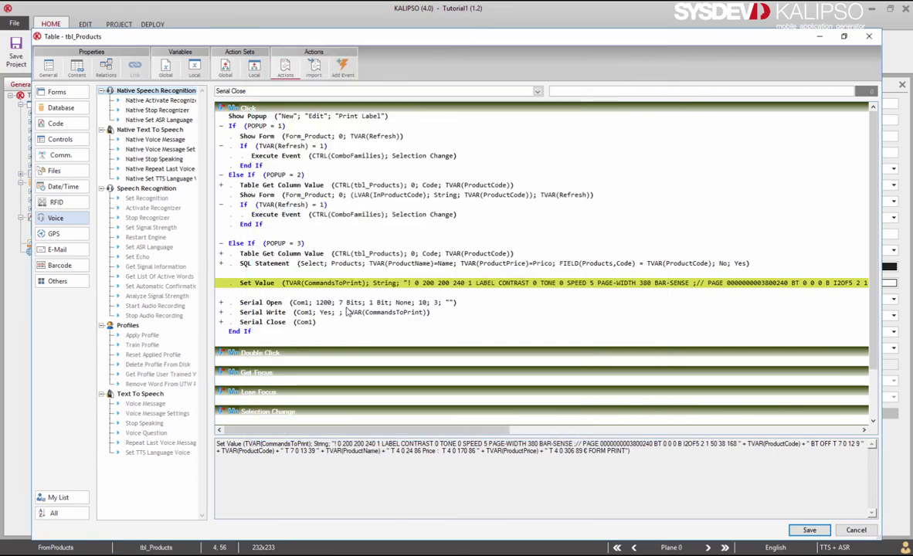
pyautogui.click(325, 293)
pyautogui.click(353, 313)
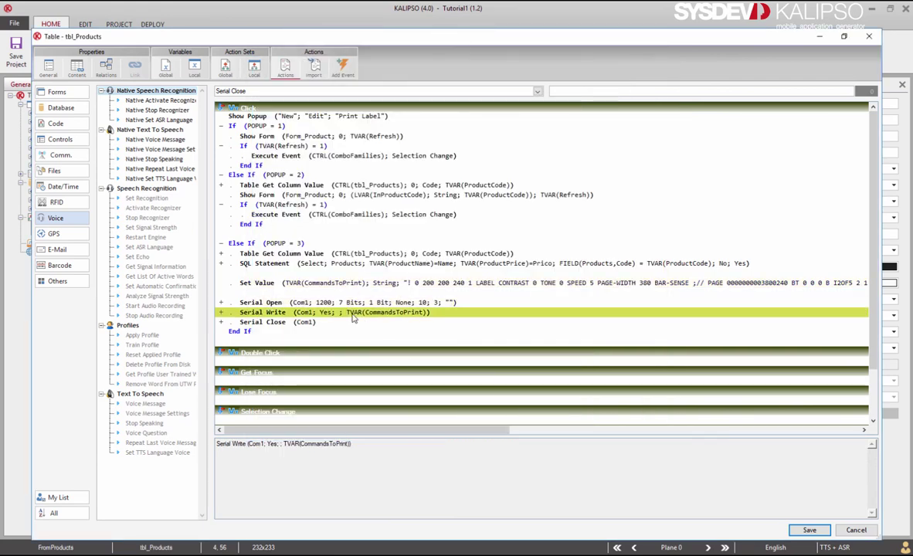
pyautogui.click(351, 320)
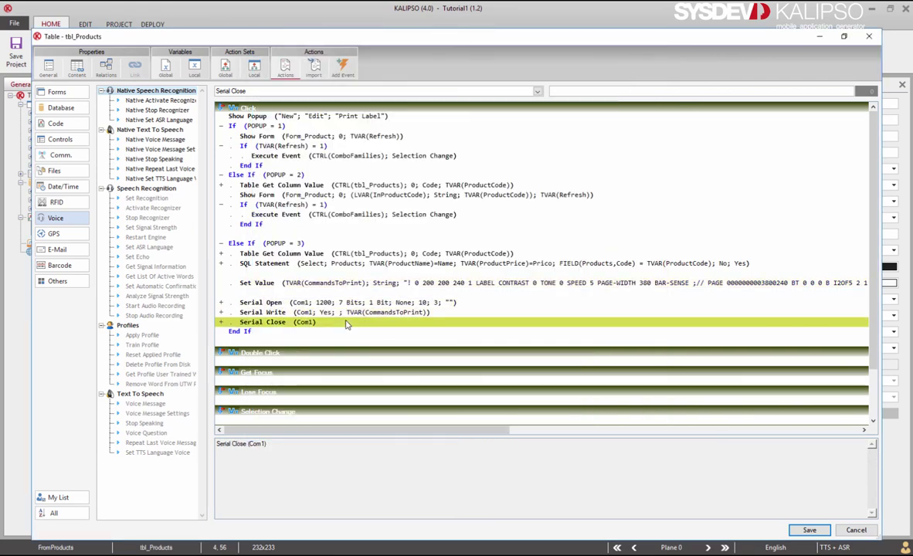
# - Check the Serial Open action's settings and save the tbl_Products actions
pyautogui.click(303, 303)
pyautogui.doubleClick(303, 305)
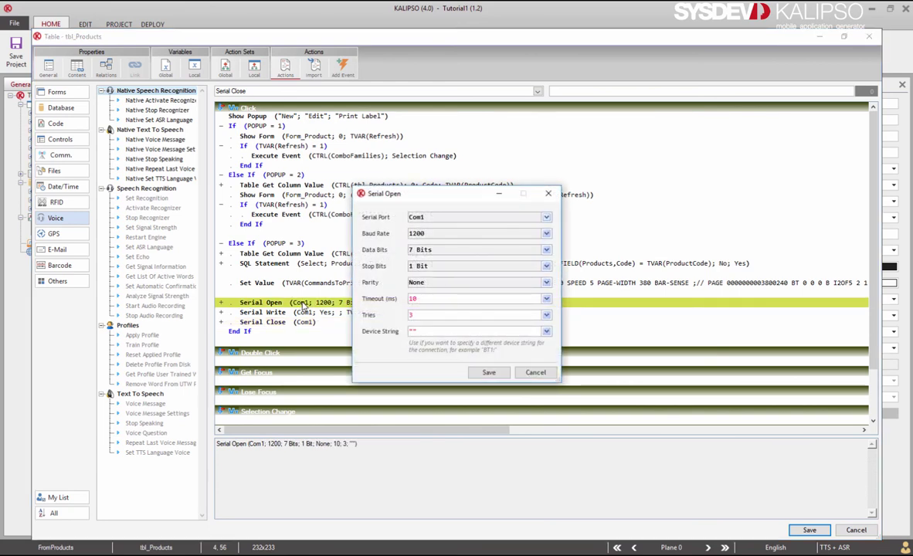
pyautogui.click(489, 372)
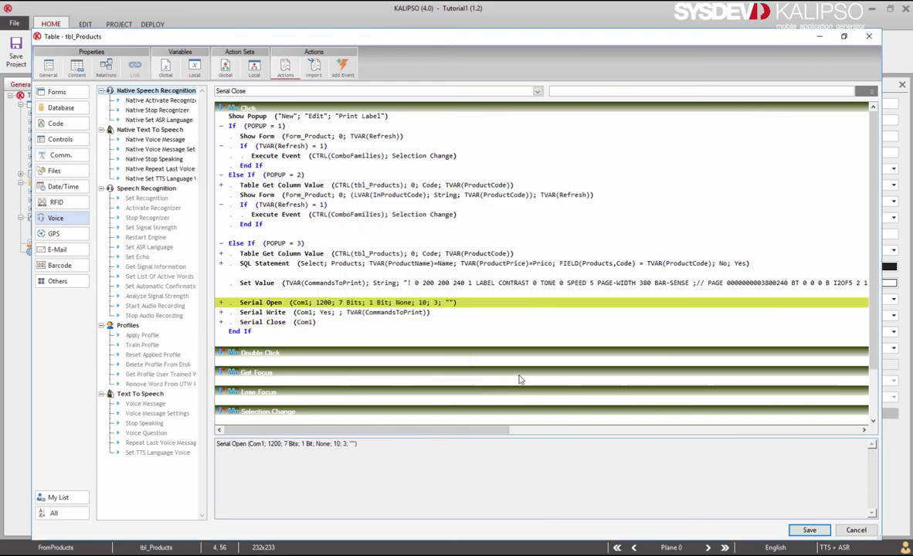
pyautogui.click(809, 532)
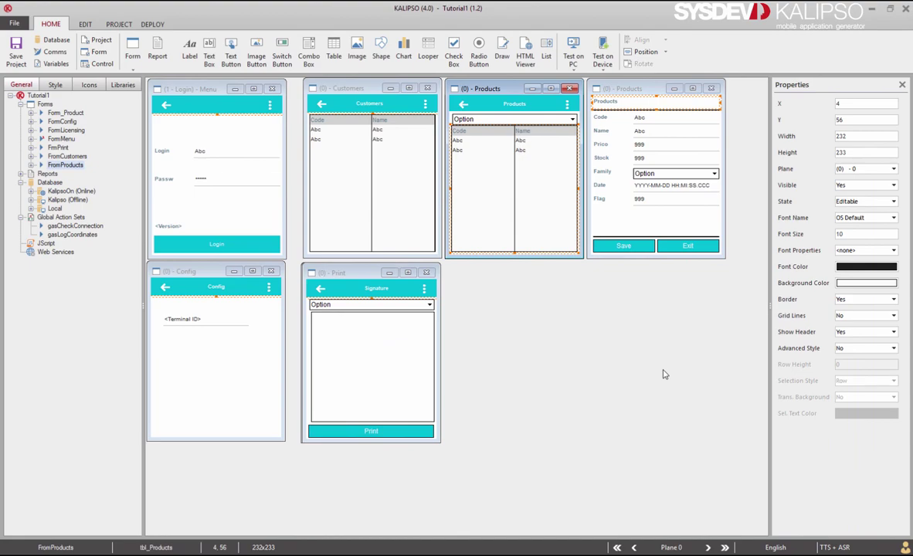